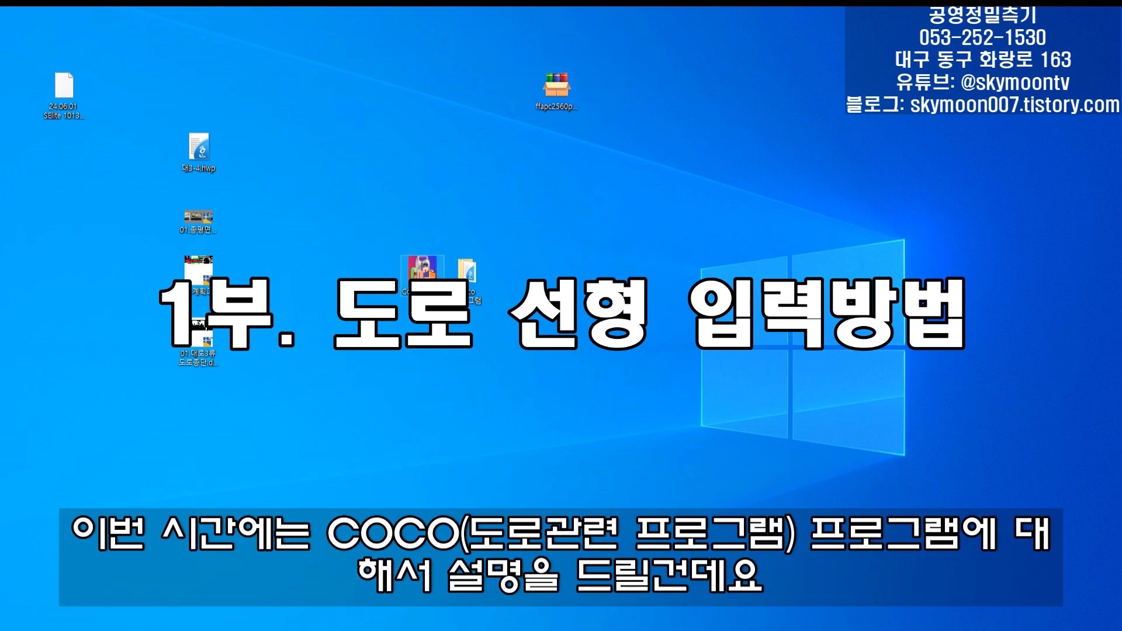
# - Launch CoCo 3.8 and open the route information dialog for setting up a new route
pyautogui.doubleClick(426, 286)
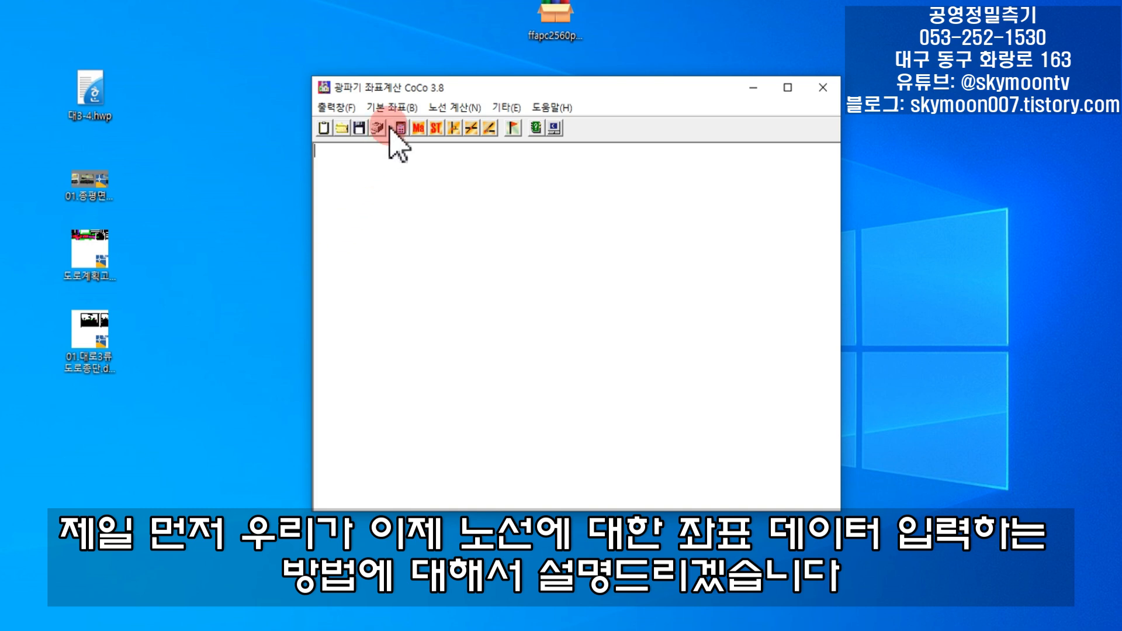
pyautogui.click(476, 109)
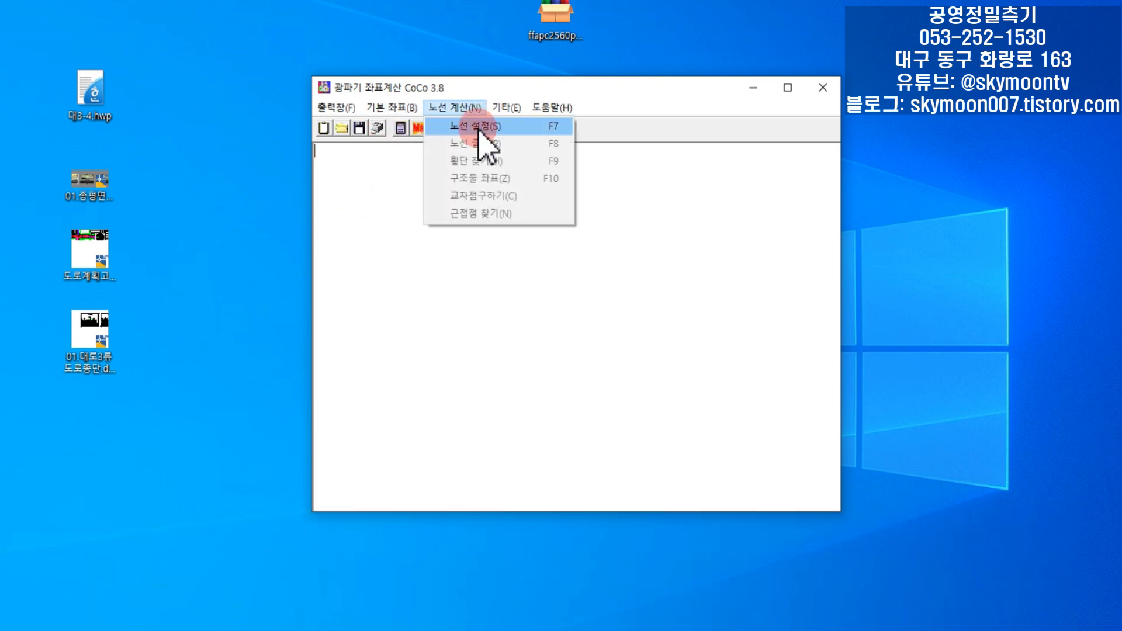
pyautogui.click(478, 130)
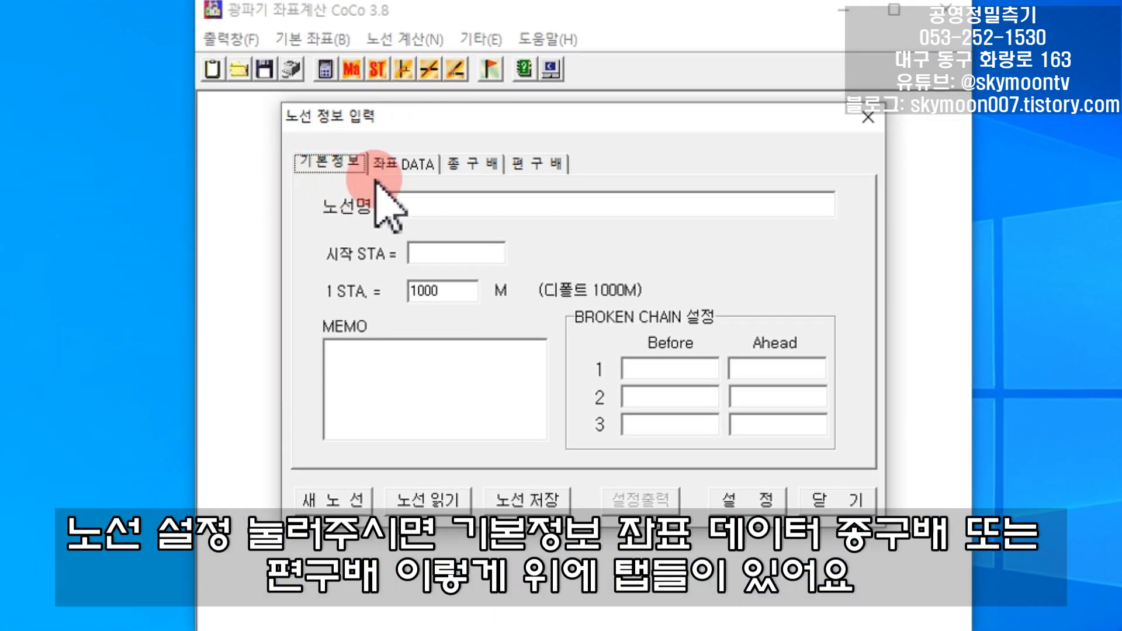
# - Look through the route dialog's coordinate data, longitudinal grade and superelevation pages, ending on the basic information
pyautogui.click(416, 166)
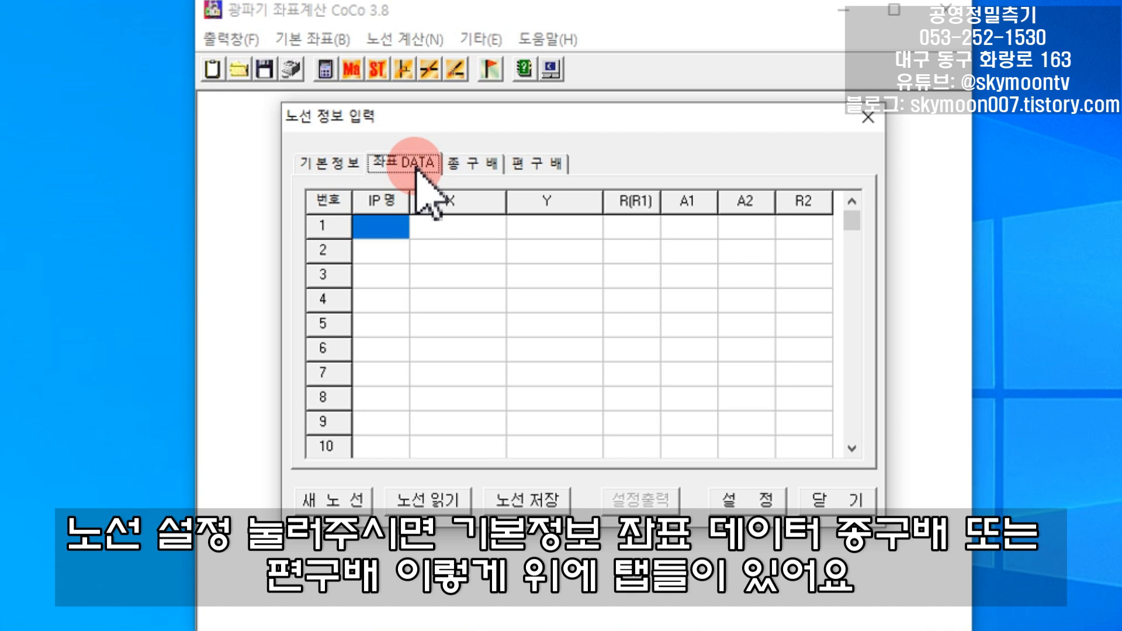
pyautogui.click(489, 169)
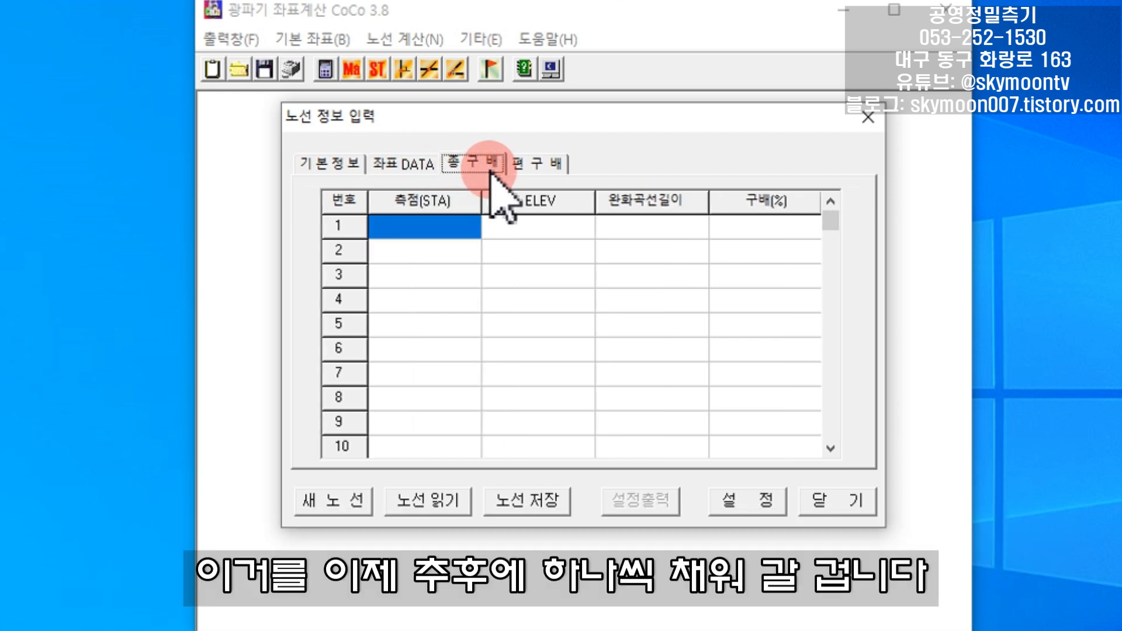
pyautogui.click(544, 165)
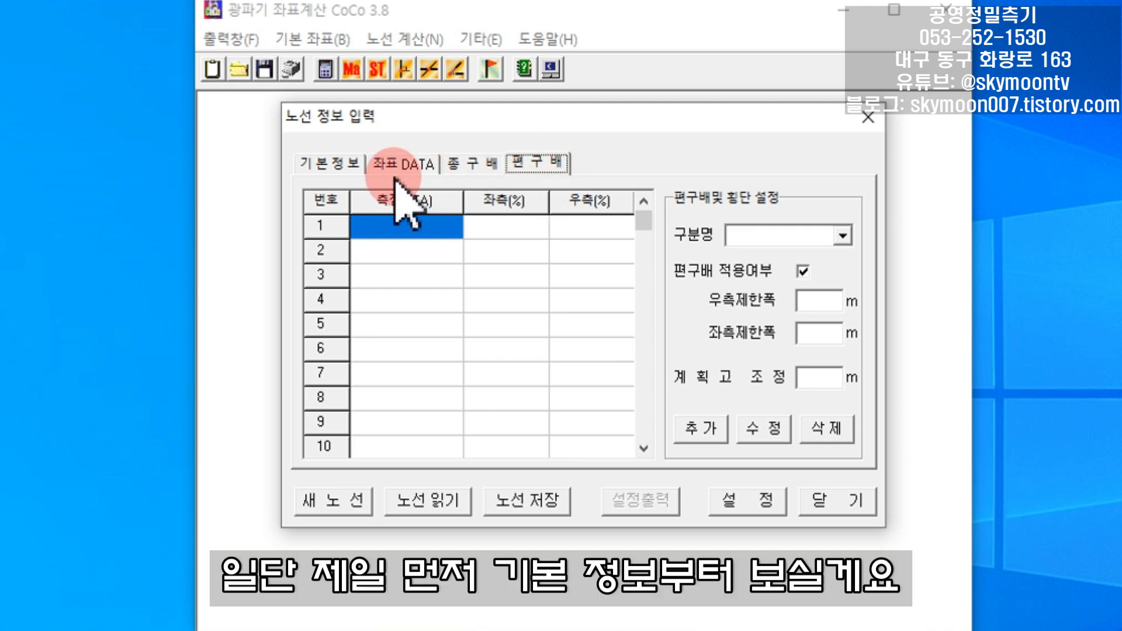
pyautogui.click(349, 174)
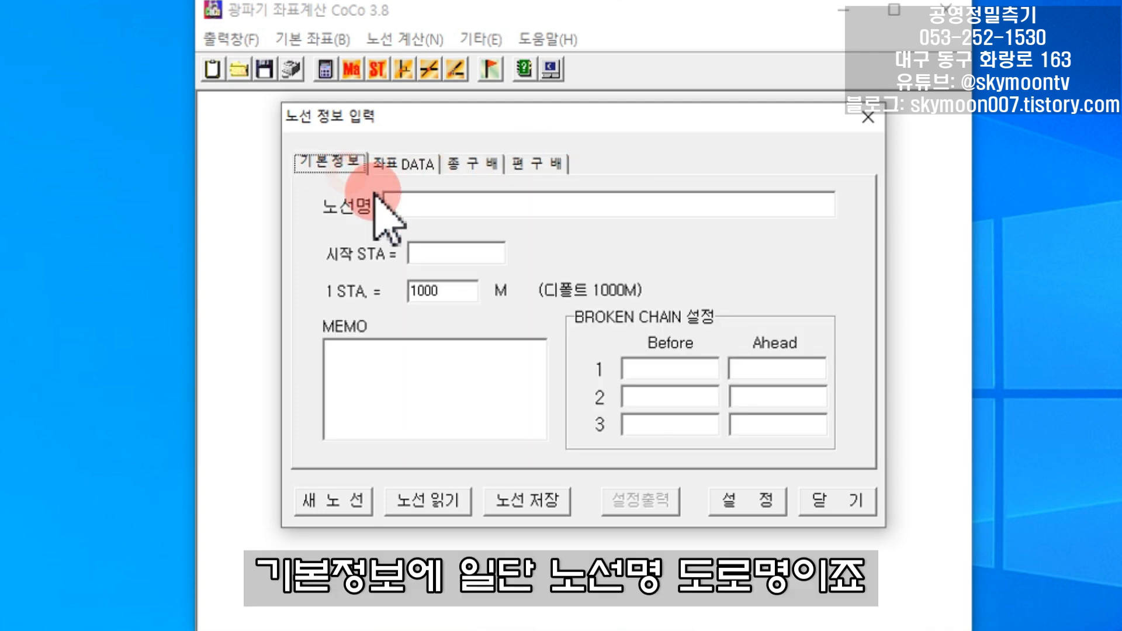
# - Enter 도로명 as the route name and set the starting STA to 0
pyautogui.click(441, 210)
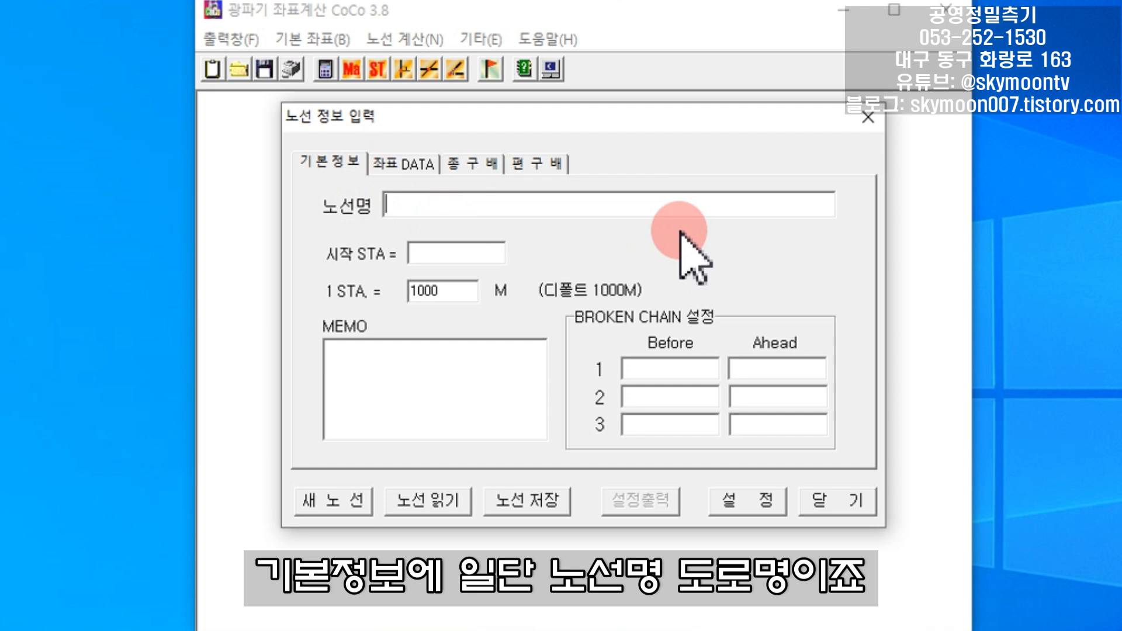
pyautogui.write('eh')
pyautogui.press('BackSpace')
pyautogui.press('BackSpace')
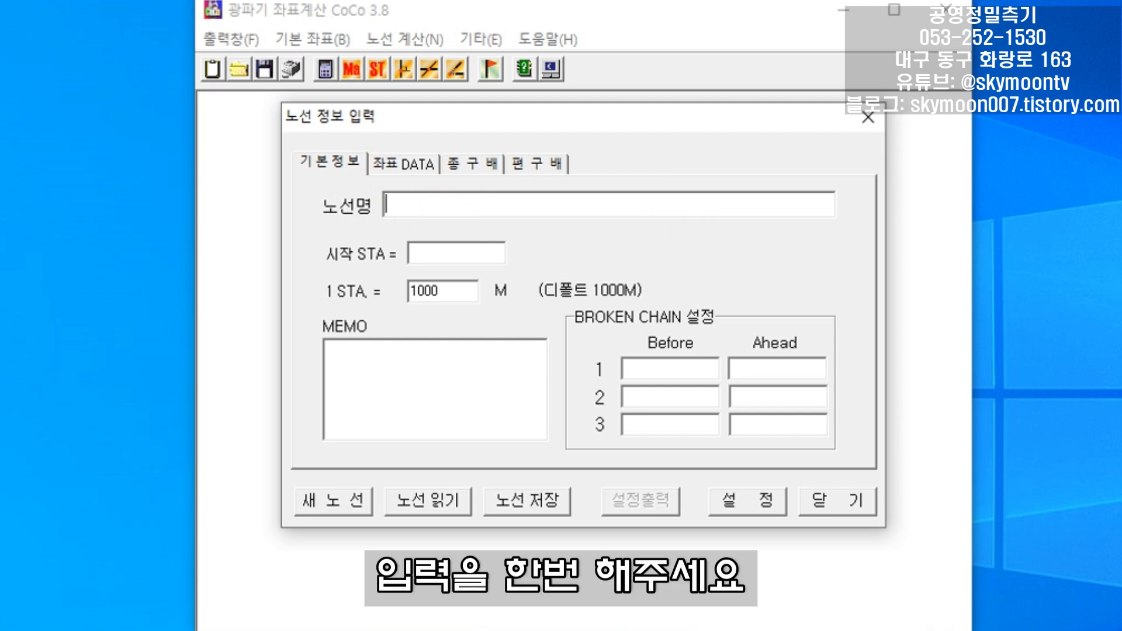
pyautogui.write('도로명')
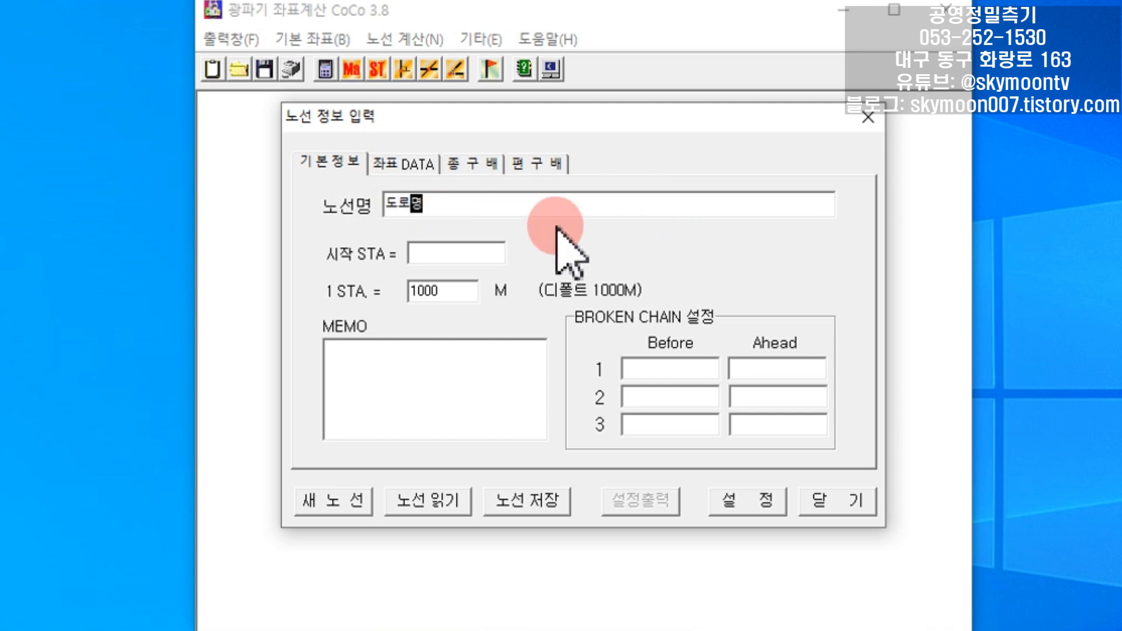
pyautogui.click(483, 252)
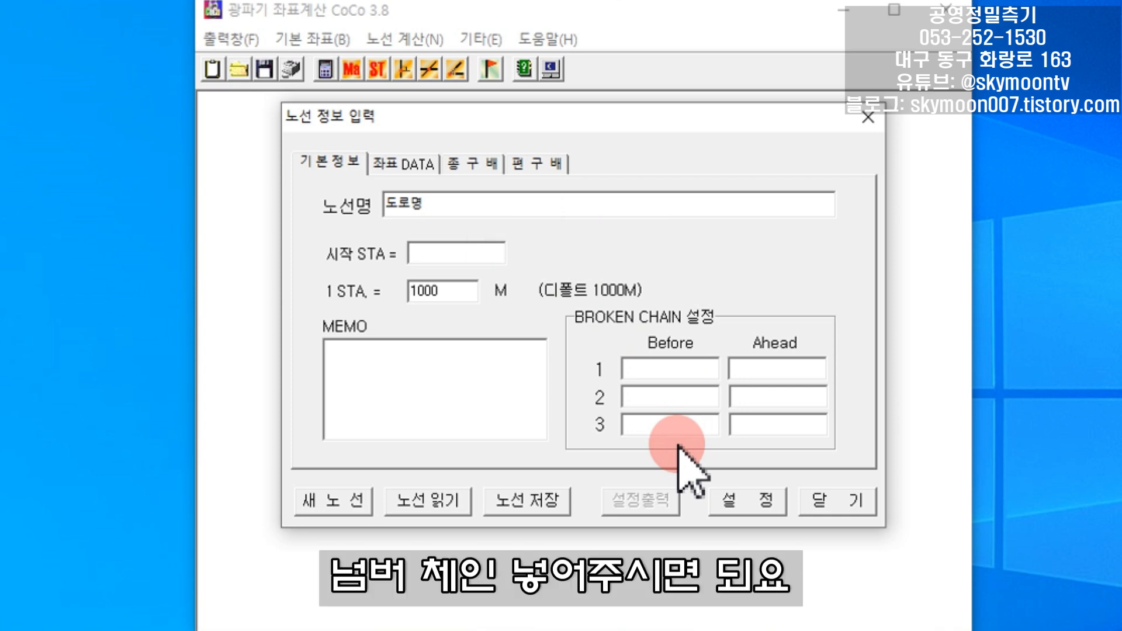
pyautogui.write('0')
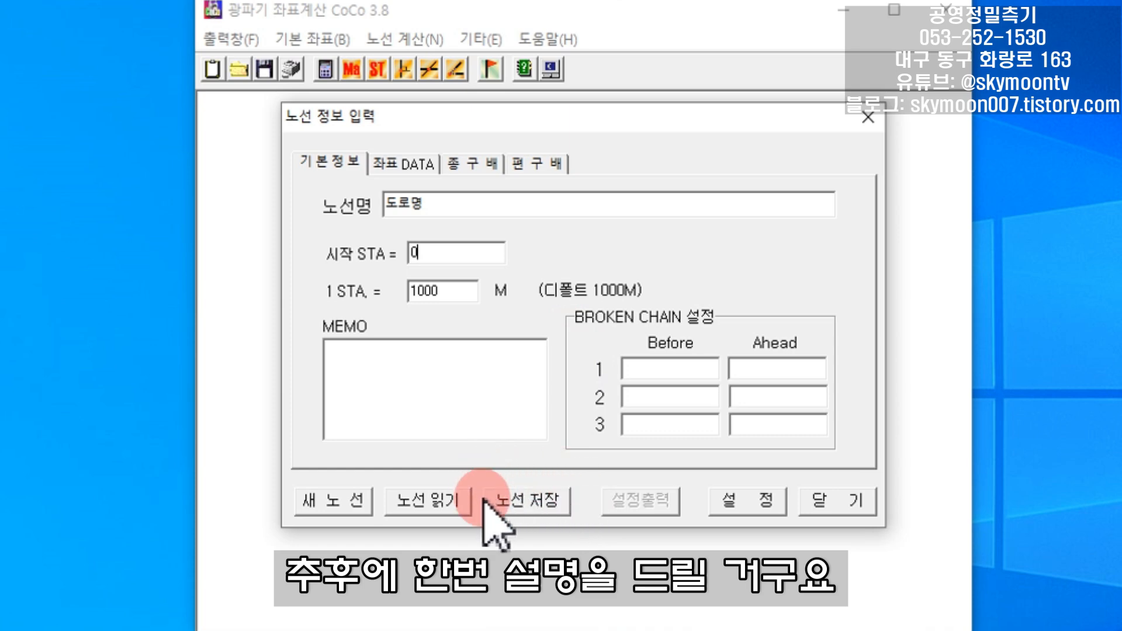
# - Save the route data in the coco 프로그램 folder as 도로연습, and go to its coordinate data
pyautogui.click(550, 518)
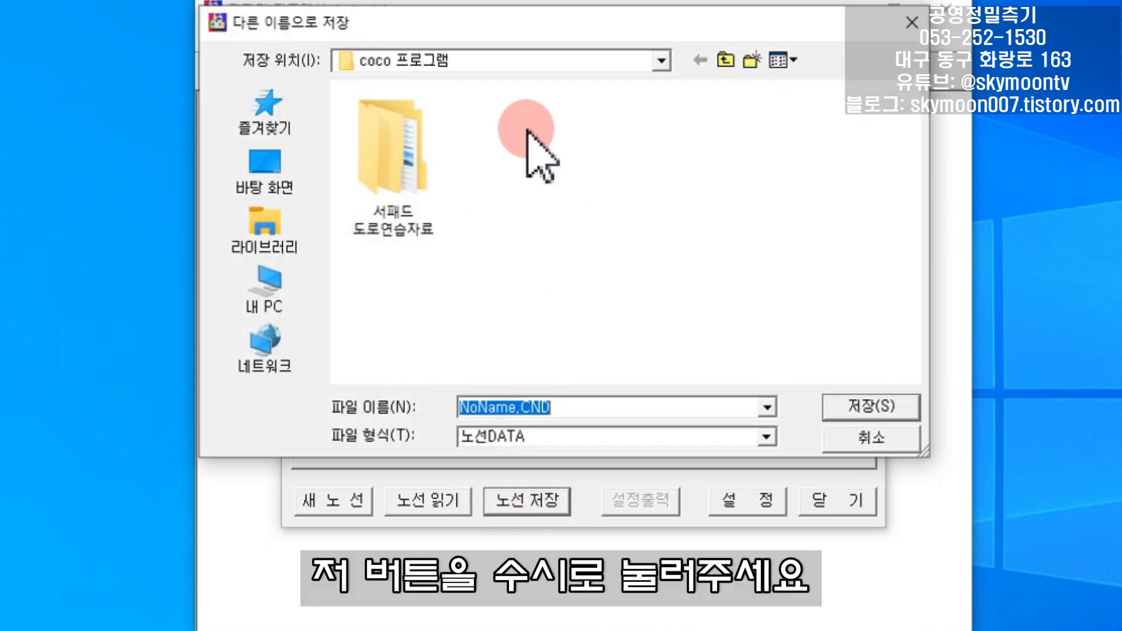
pyautogui.doubleClick(611, 403)
pyautogui.write('도형')
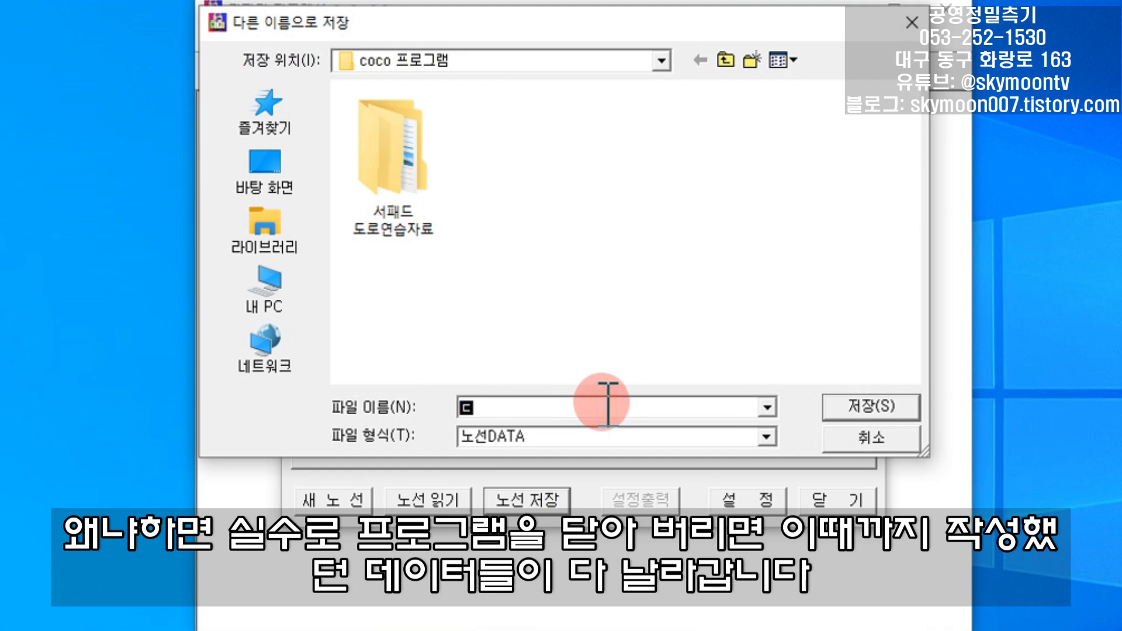
pyautogui.write('연습')
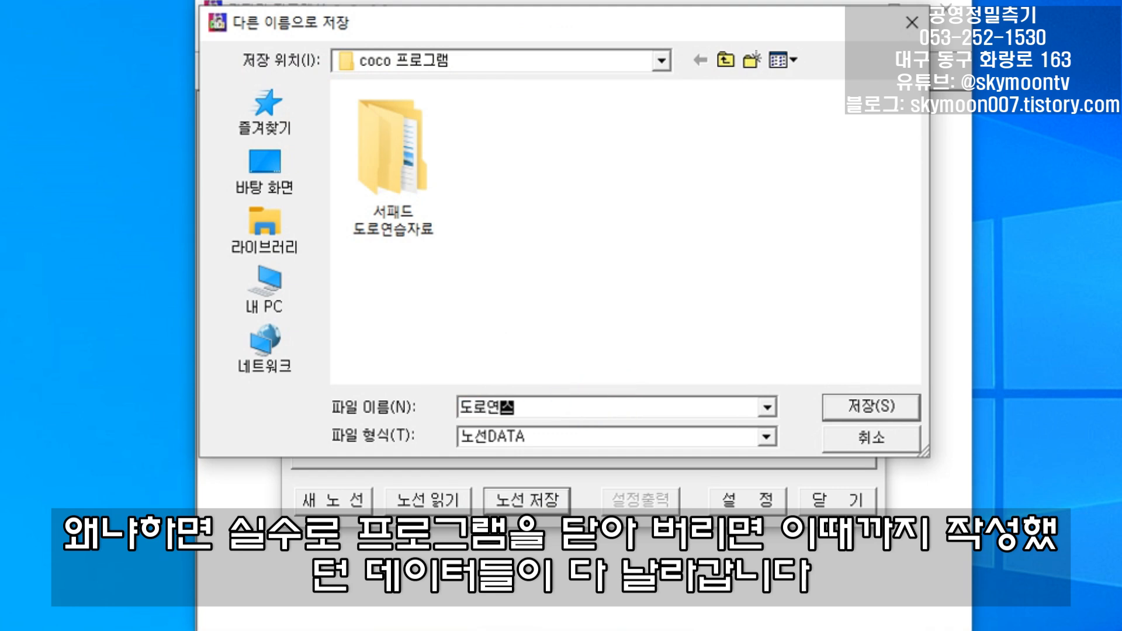
pyautogui.click(865, 411)
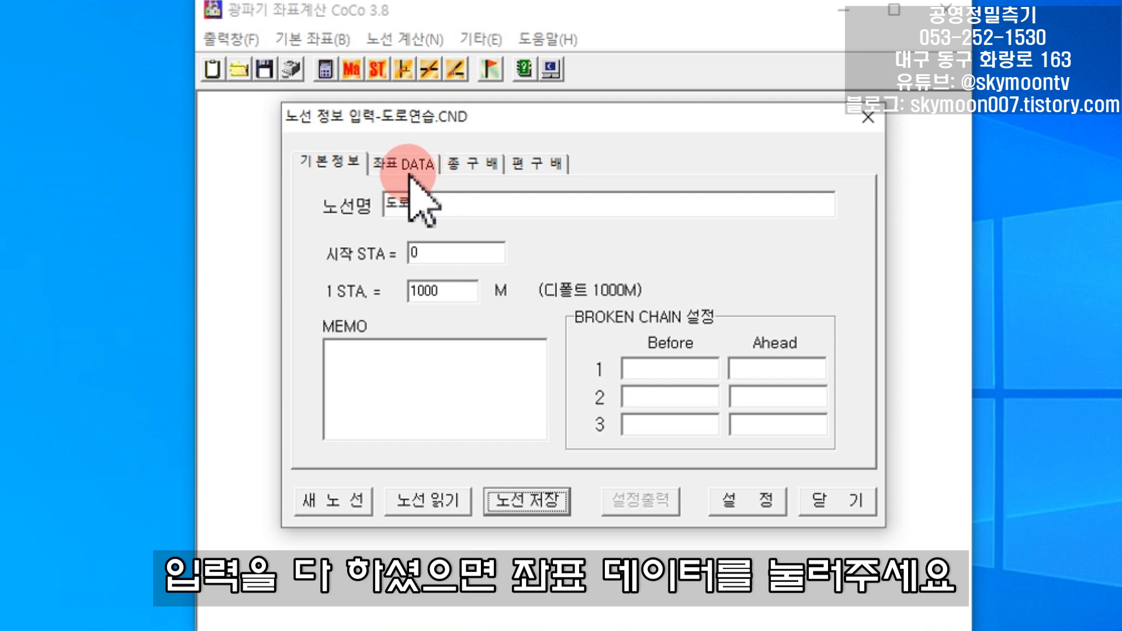
pyautogui.click(430, 172)
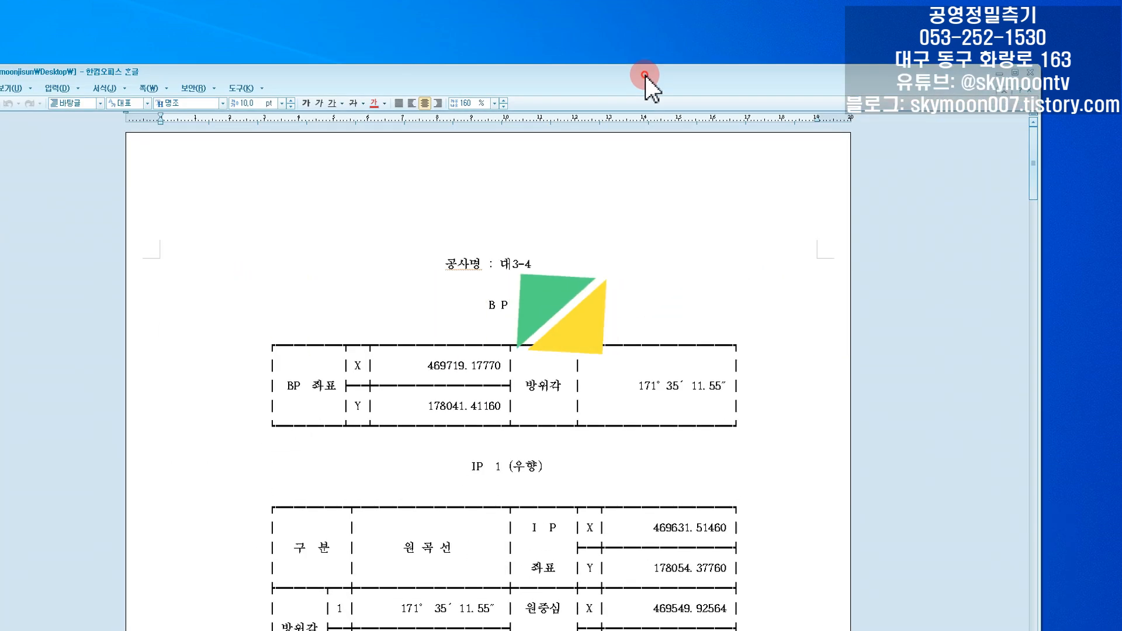
# - Switch to the alignment report 대3-4.hwp and examine the BP coordinates, the IP coordinates and the curve radii
pyautogui.click(645, 75)
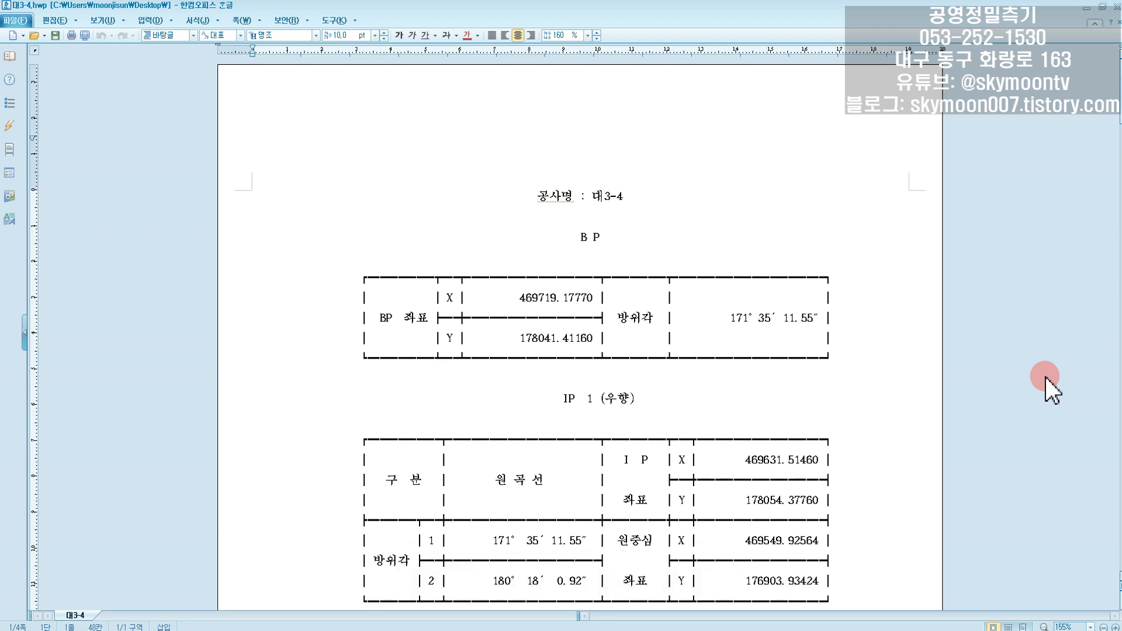
pyautogui.scroll(-3, 1046, 380)
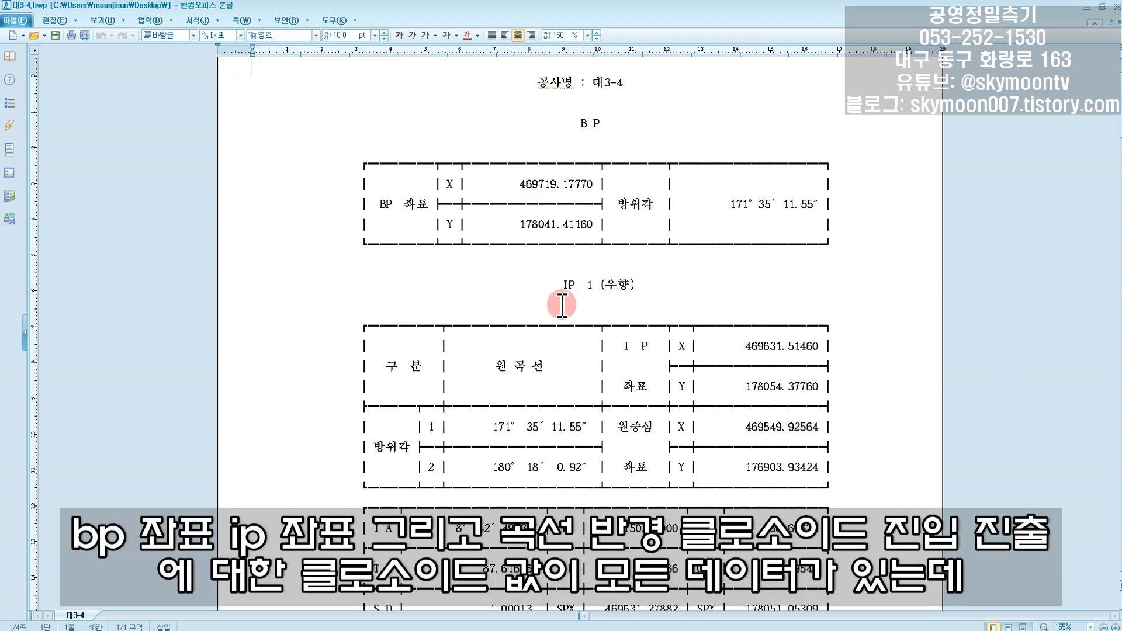
pyautogui.scroll(-3, 638, 304)
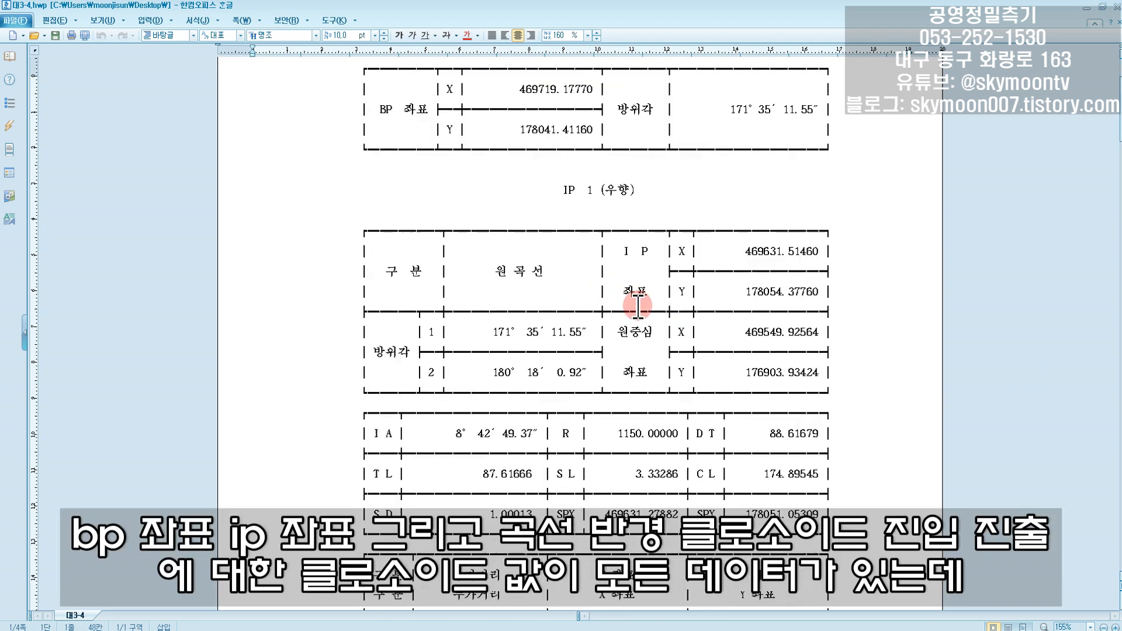
pyautogui.scroll(-20, 638, 304)
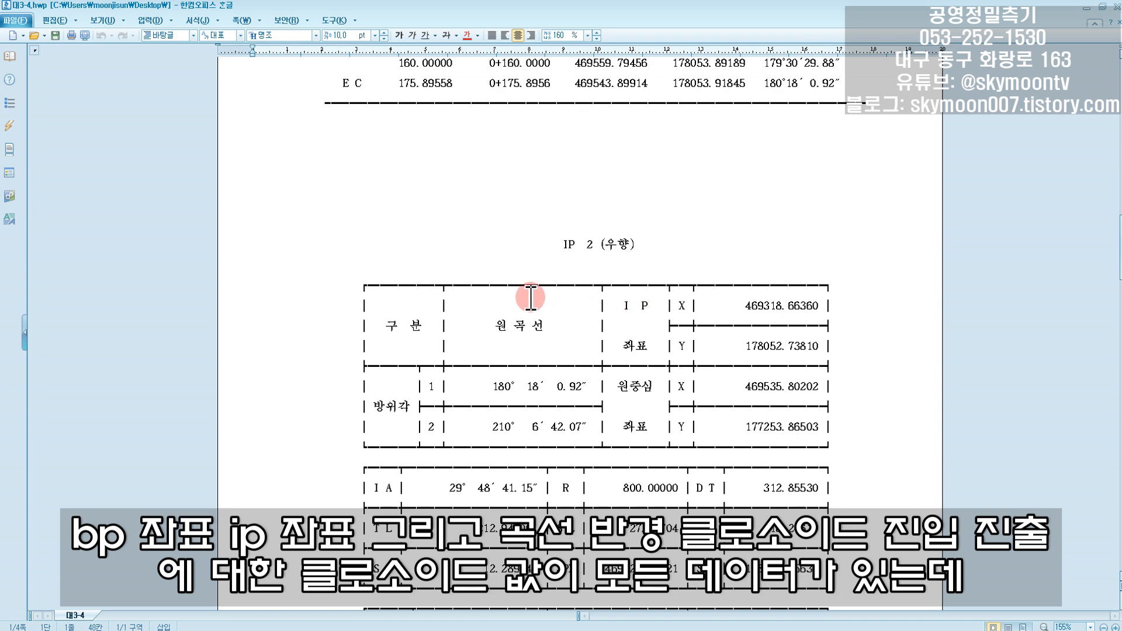
pyautogui.scroll(20, 659, 264)
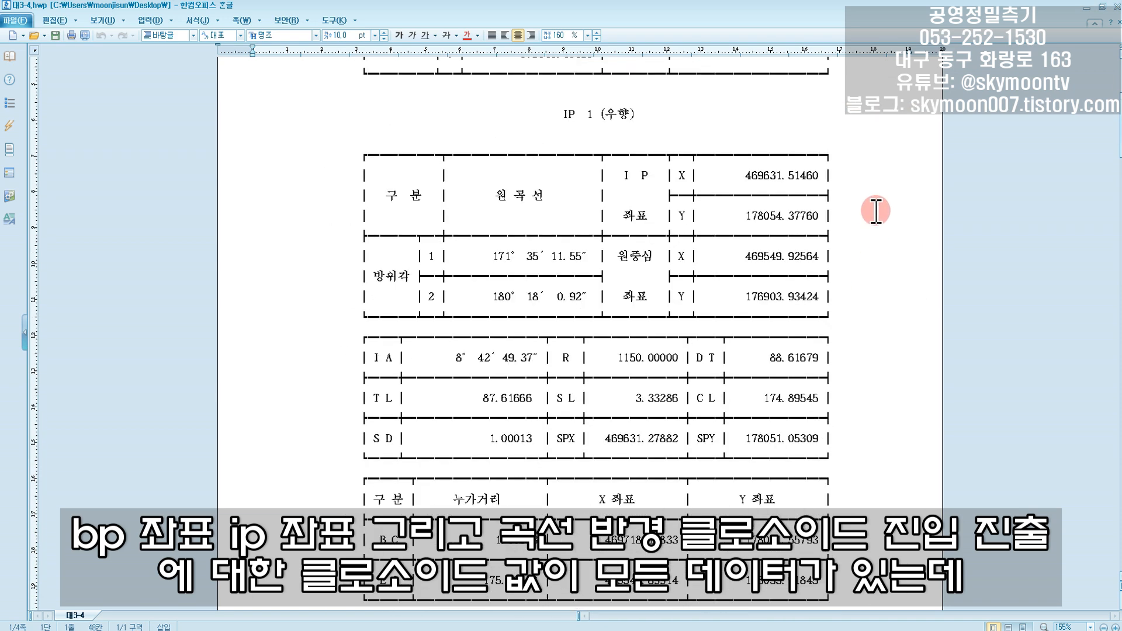
pyautogui.scroll(3, 864, 233)
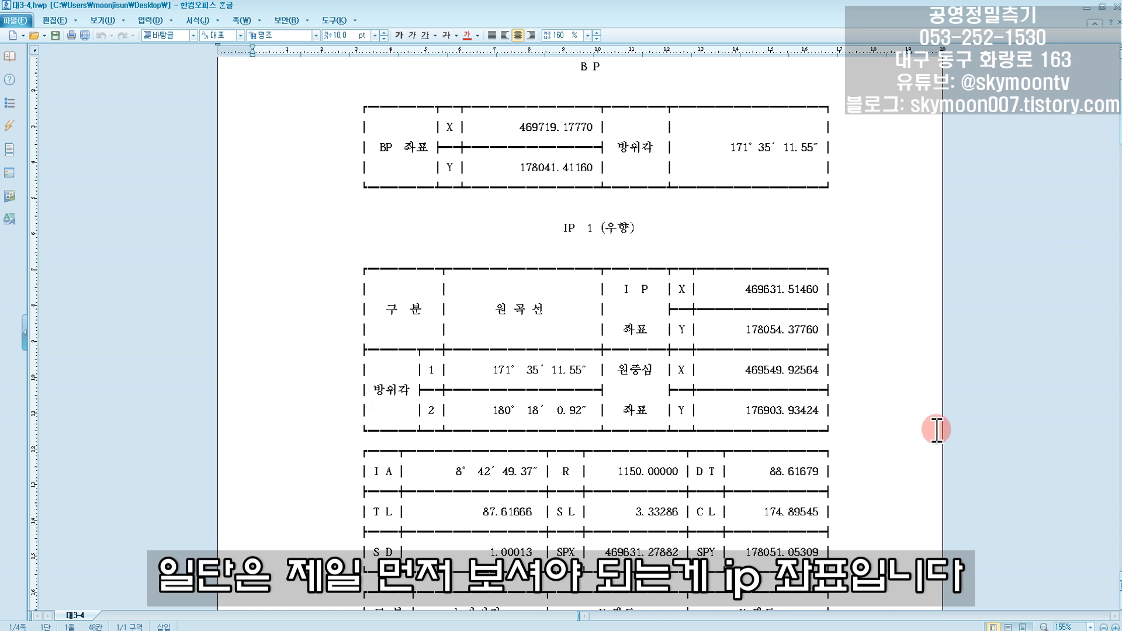
pyautogui.scroll(-3, 828, 425)
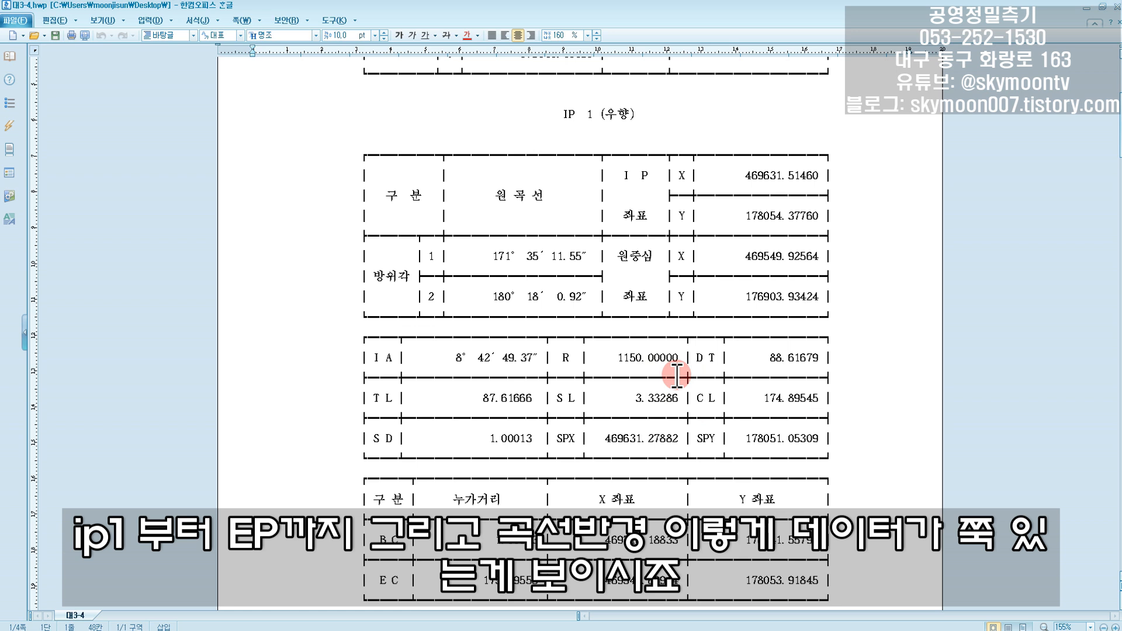
pyautogui.scroll(2, 675, 377)
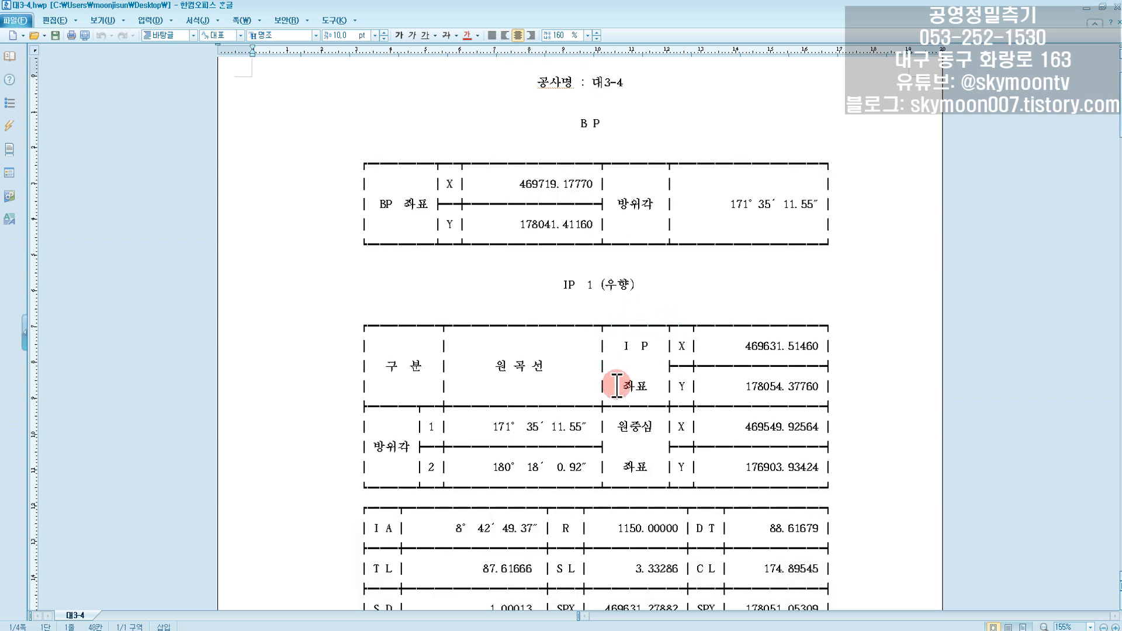
pyautogui.scroll(-3, 616, 386)
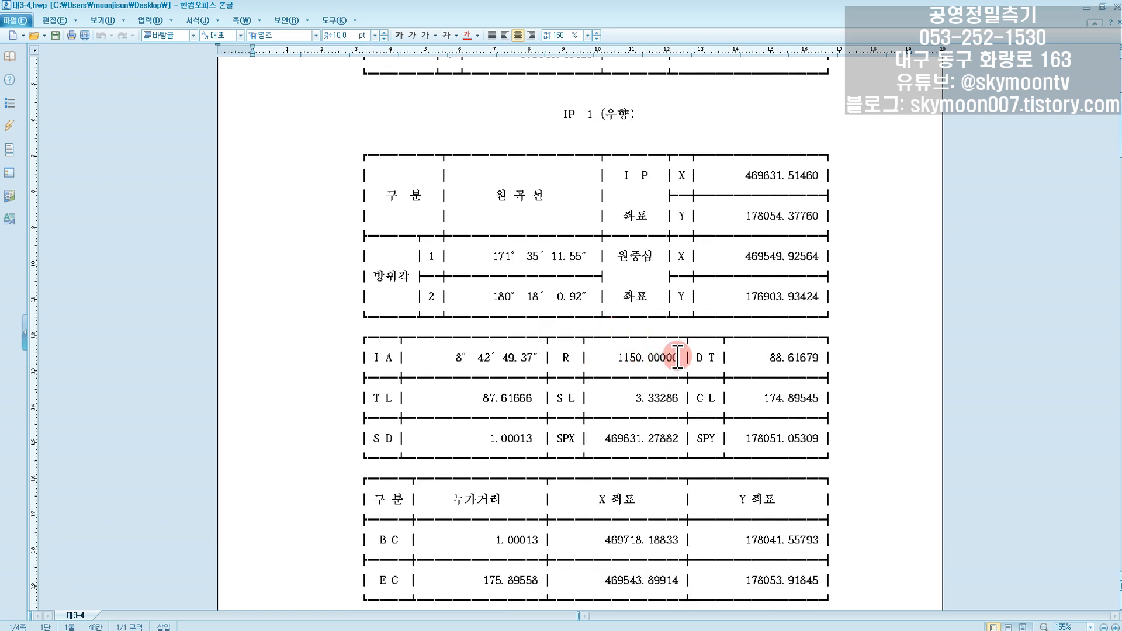
pyautogui.scroll(-3, 677, 357)
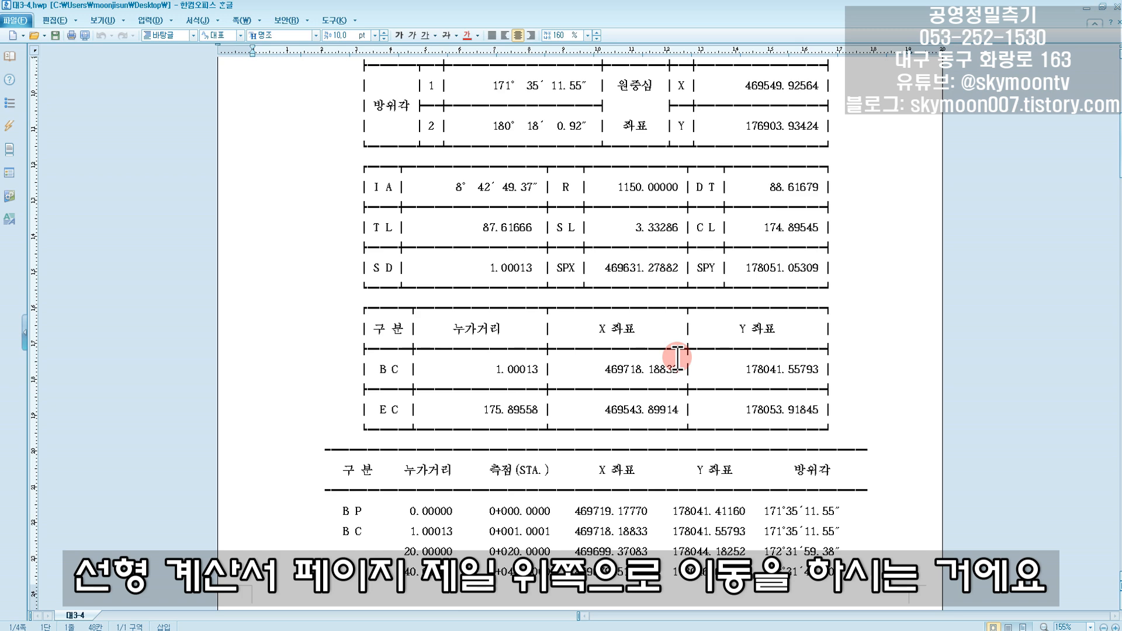
pyautogui.scroll(6, 677, 357)
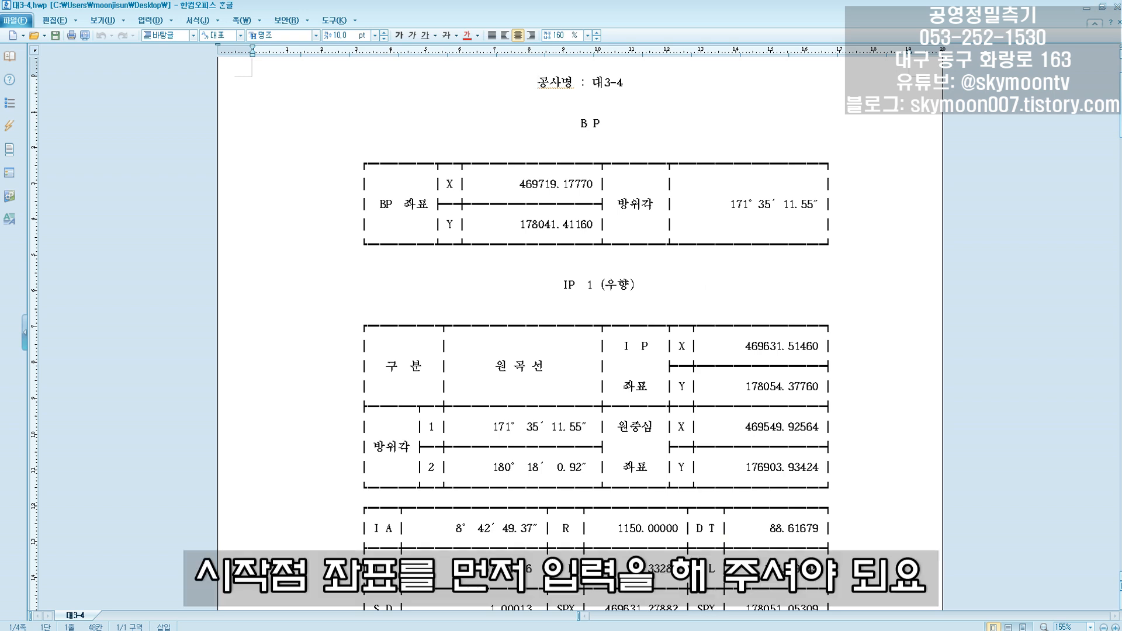
# - Switch back to CoCo and open the coordinate data table of the 도로연습 route
pyautogui.hotkey('alt', 'Tab')
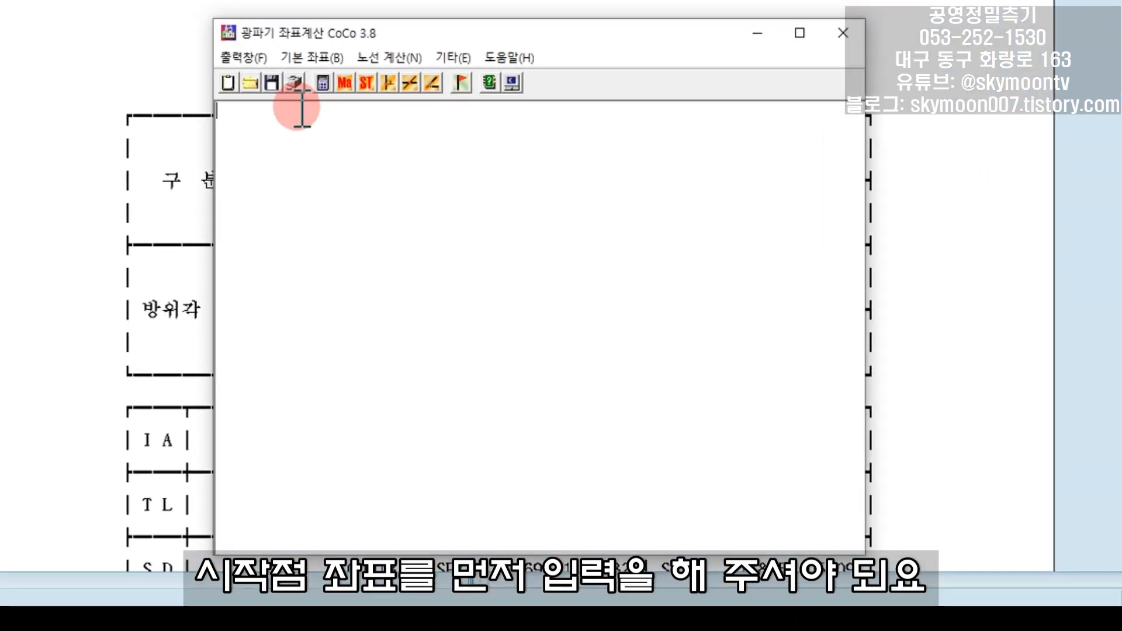
pyautogui.click(374, 206)
pyautogui.moveTo(351, 51)
pyautogui.click(387, 77)
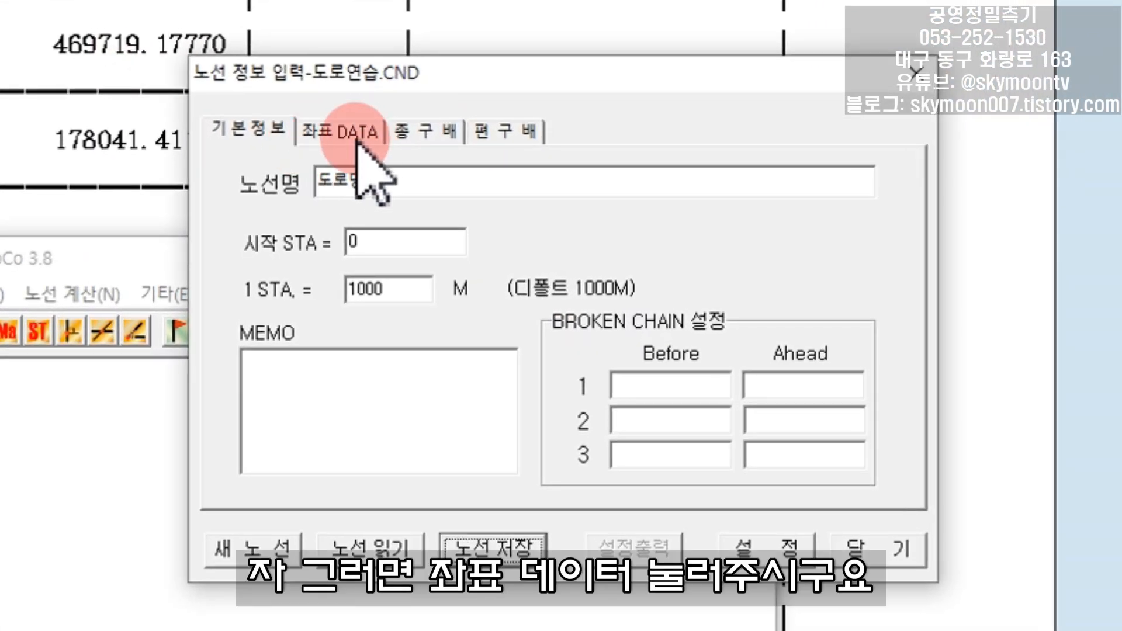
pyautogui.click(358, 143)
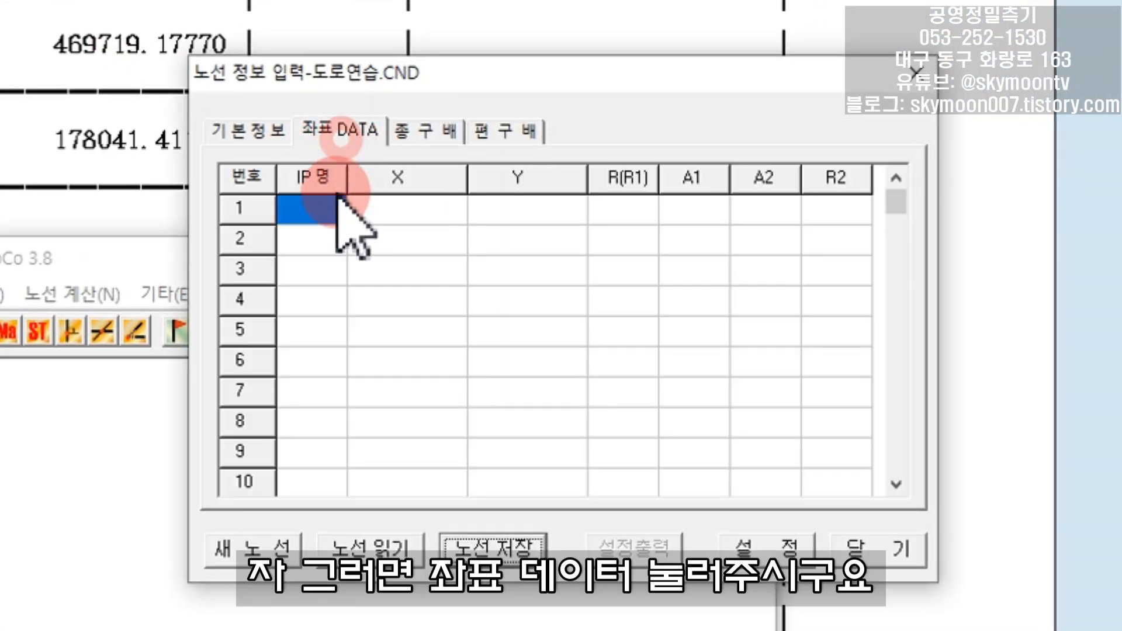
# - Enter bp as the IP name in row 1 of the coordinate table and move on to its X cell
pyautogui.click(328, 209)
pyautogui.click(335, 210)
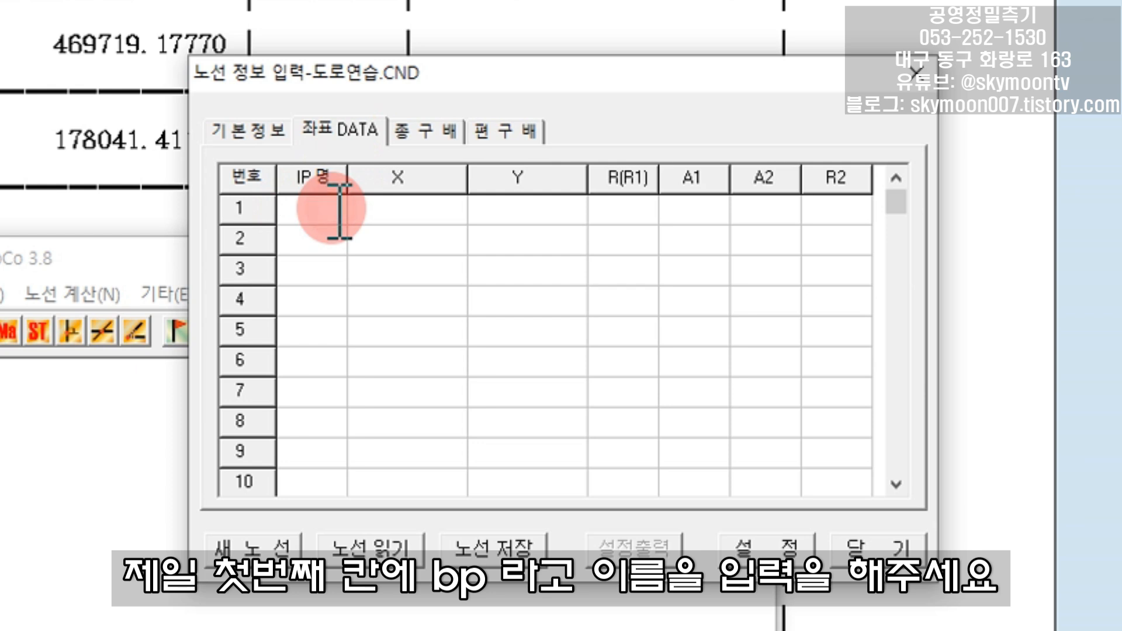
pyautogui.write('ㅠㅔ')
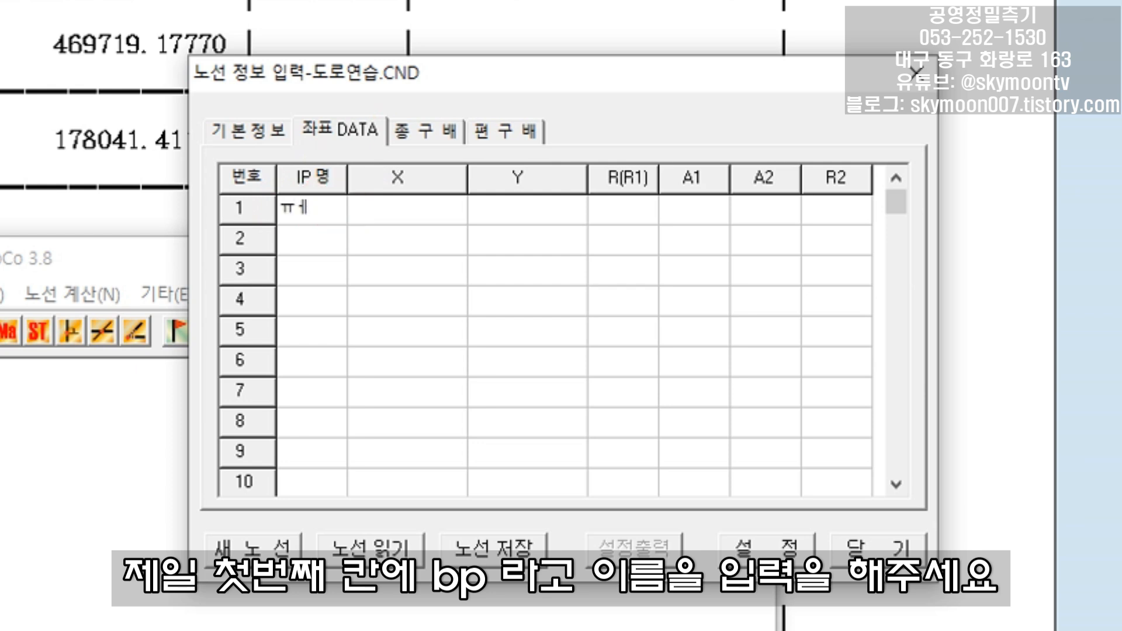
pyautogui.press('BackSpace')
pyautogui.press('BackSpace')
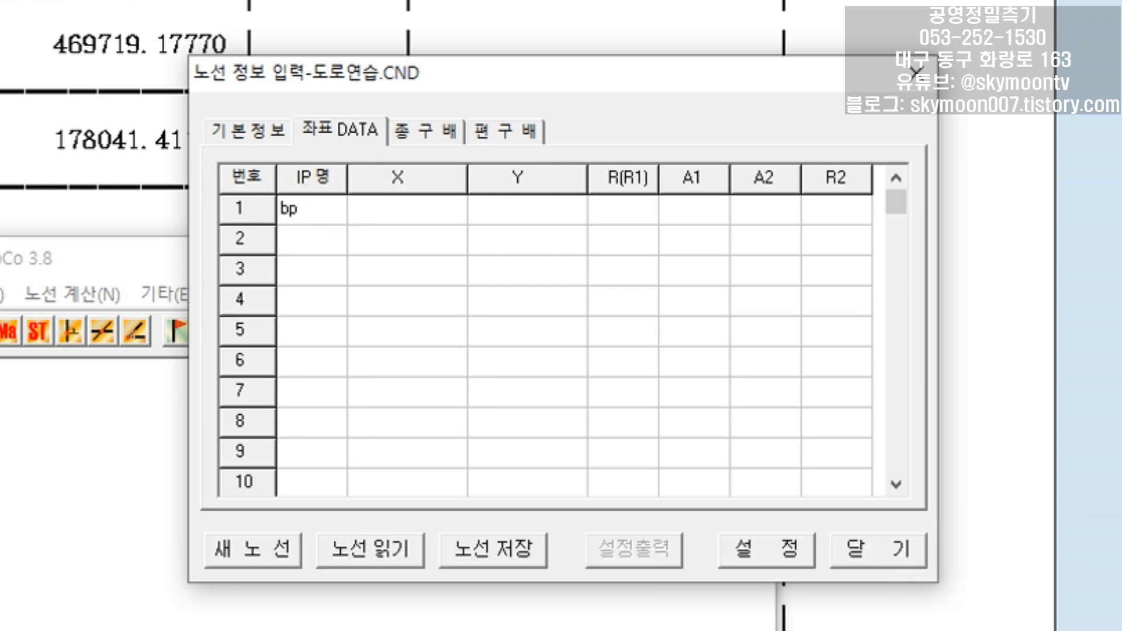
pyautogui.click(411, 214)
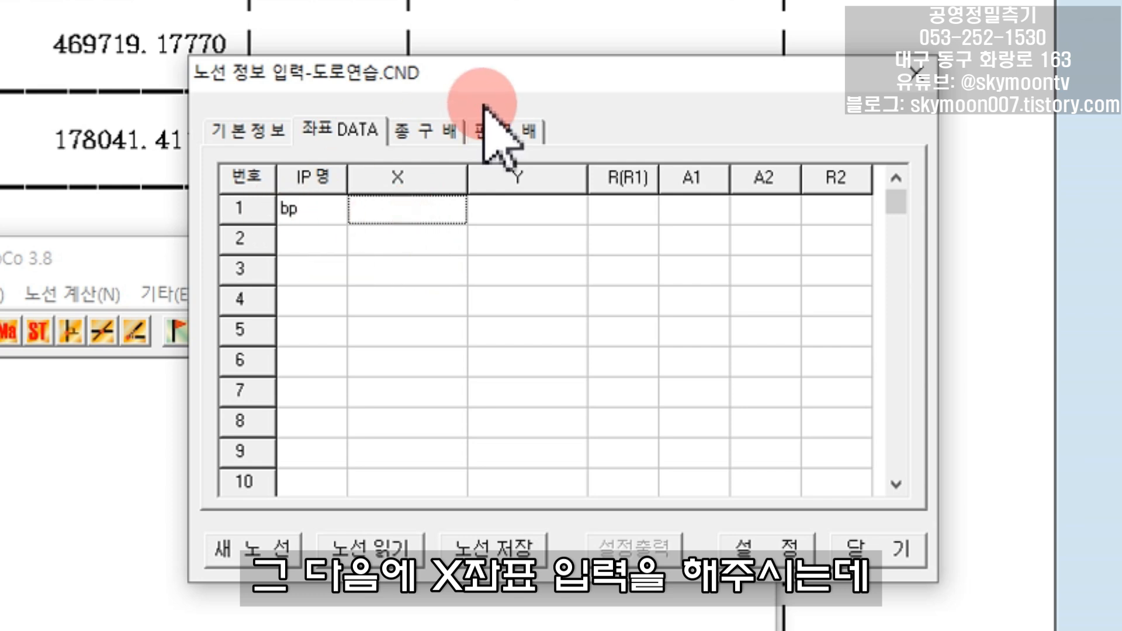
# - Copy the BP X coordinate 469719.17770 from the alignment report into the X cell of the bp row in CoCo
pyautogui.moveTo(514, 75); pyautogui.dragTo(662, 74)
pyautogui.doubleClick(118, 55)
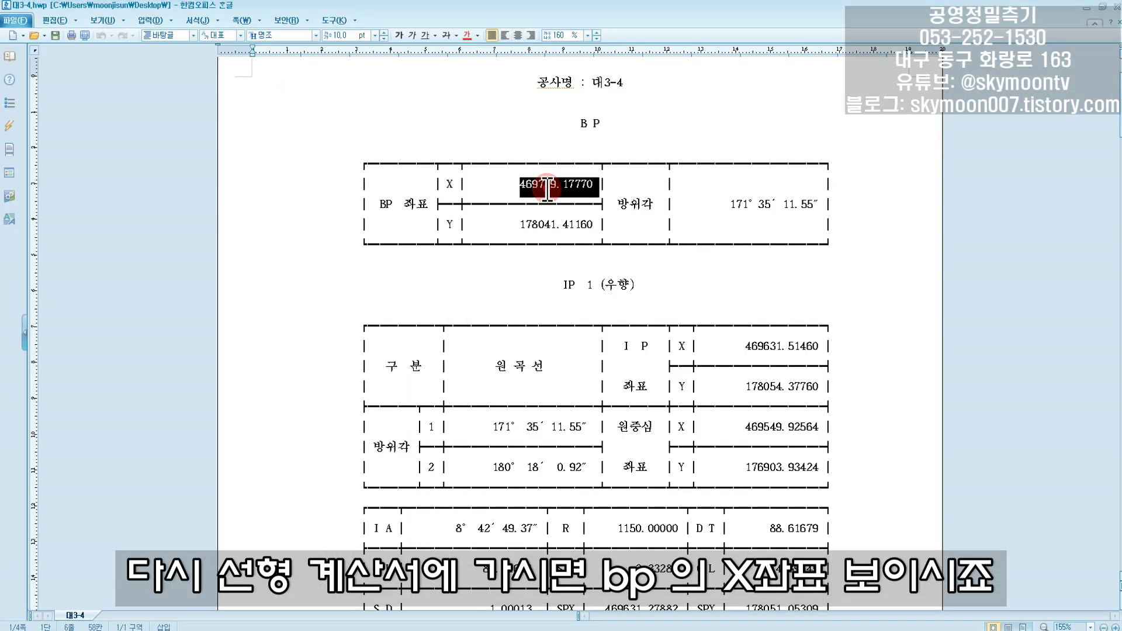
pyautogui.tripleClick(547, 187)
pyautogui.click(546, 186)
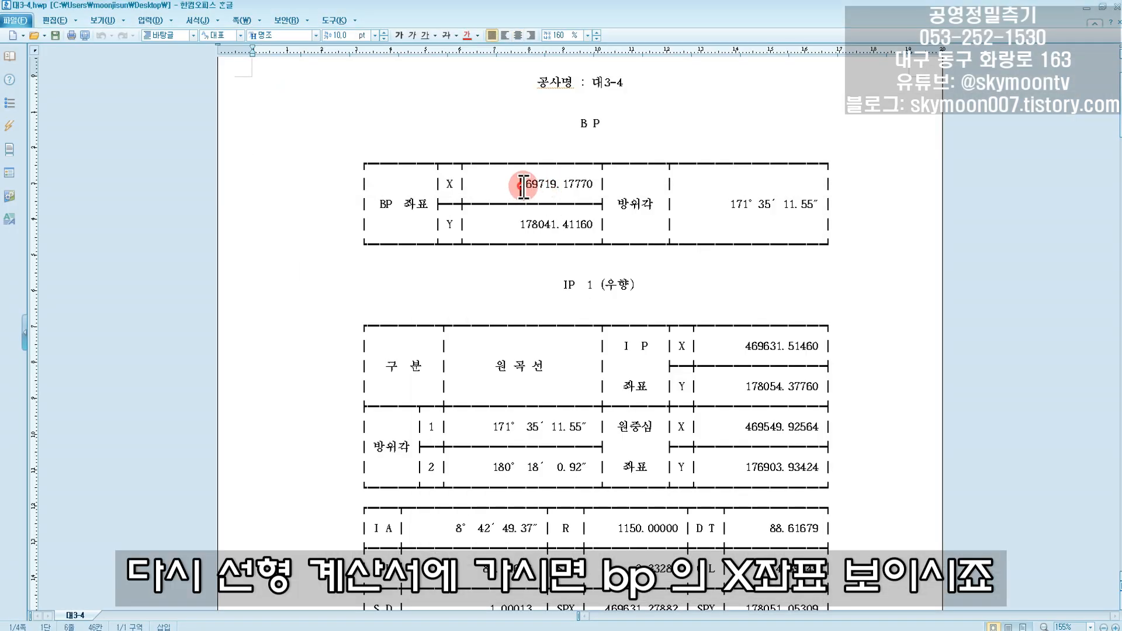
pyautogui.moveTo(522, 187); pyautogui.dragTo(594, 186)
pyautogui.click(876, 292)
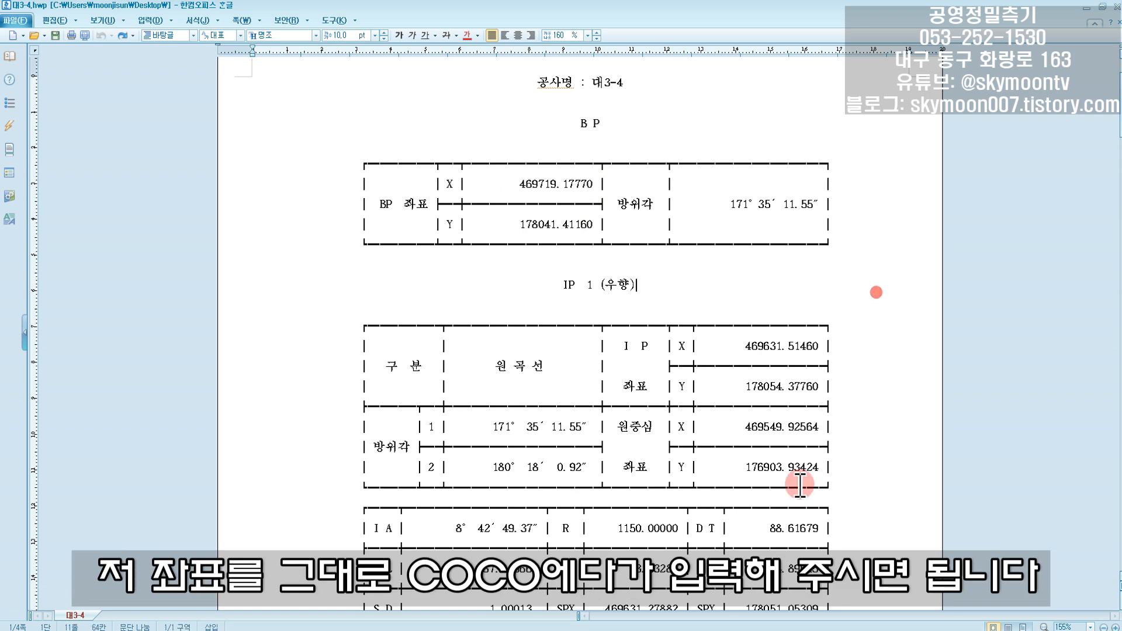
pyautogui.hotkey('alt', 'Tab')
pyautogui.click(727, 252)
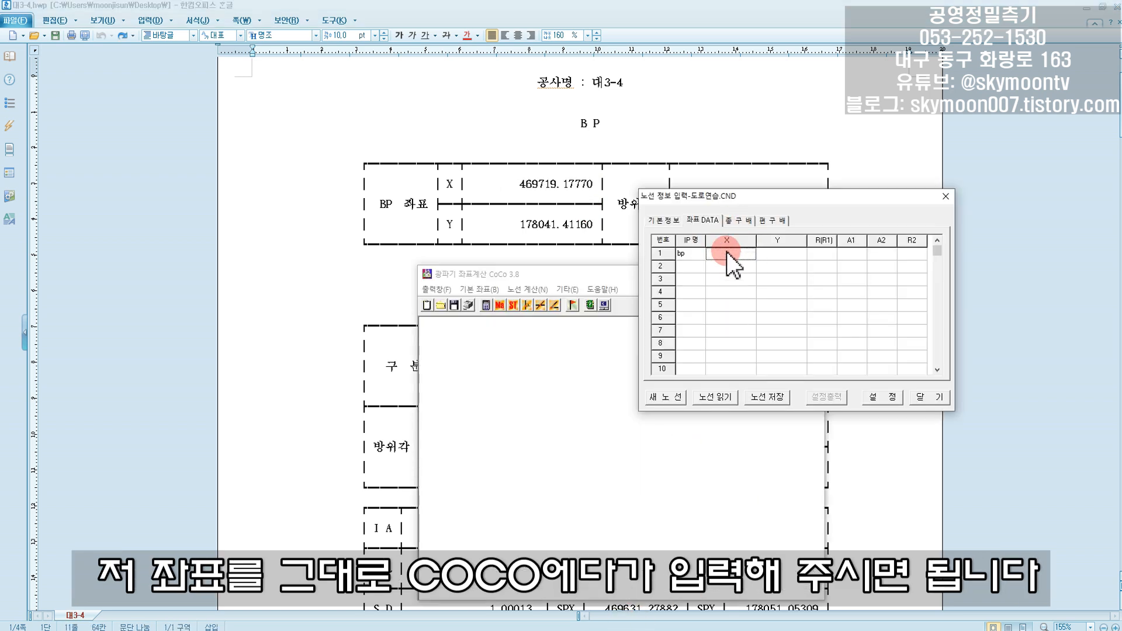
# - Copy the BP Y coordinate 178041.41160 from the report into the Y cell of the bp row in CoCo
pyautogui.click(605, 218)
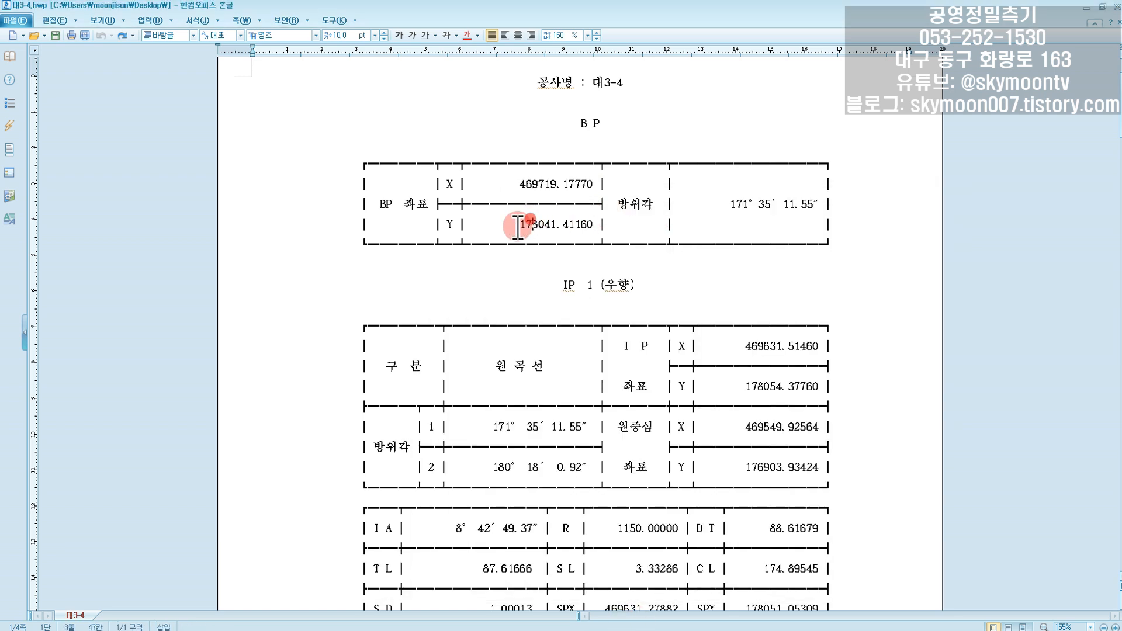
pyautogui.moveTo(519, 224); pyautogui.dragTo(593, 224)
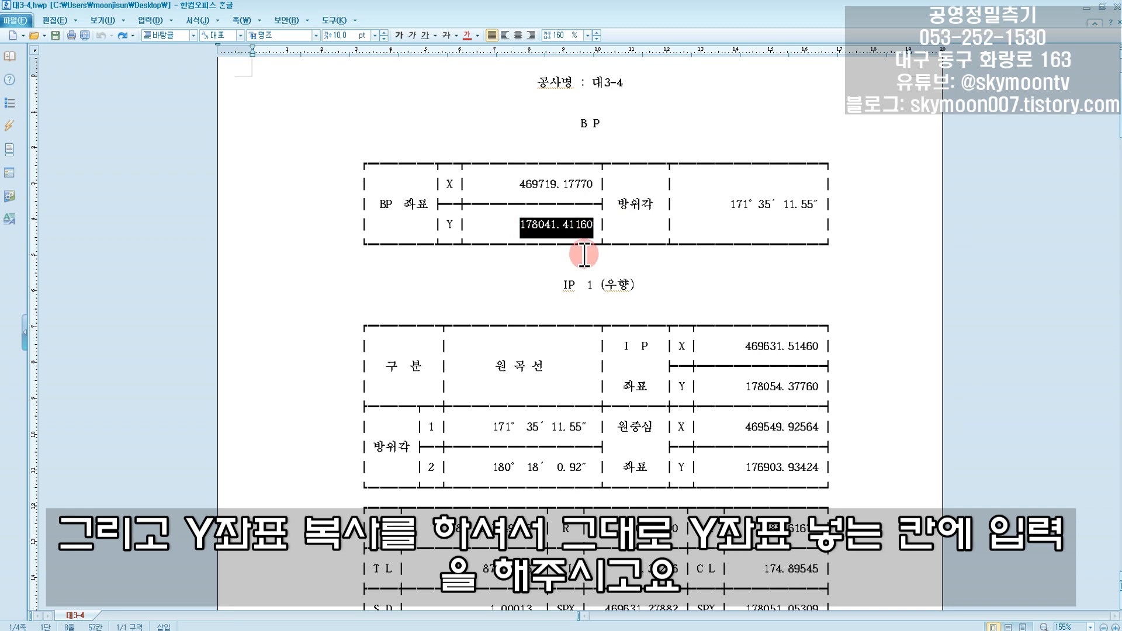
pyautogui.hotkey('alt', 'Tab')
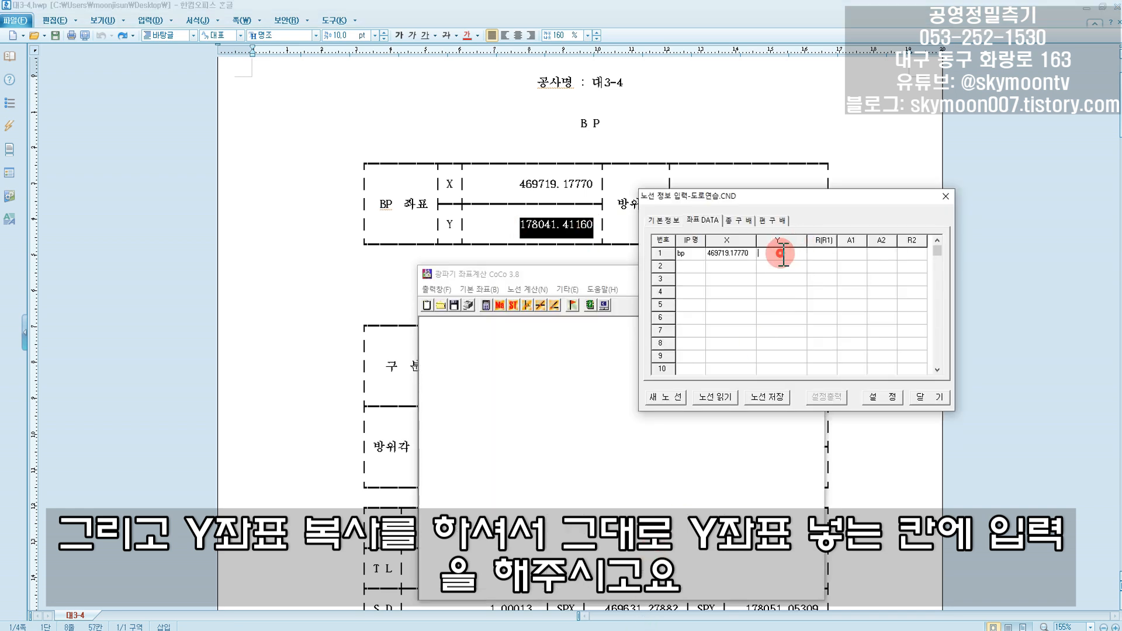
# - Enter ip as the IP name in row 2 of the coordinate table
pyautogui.click(687, 266)
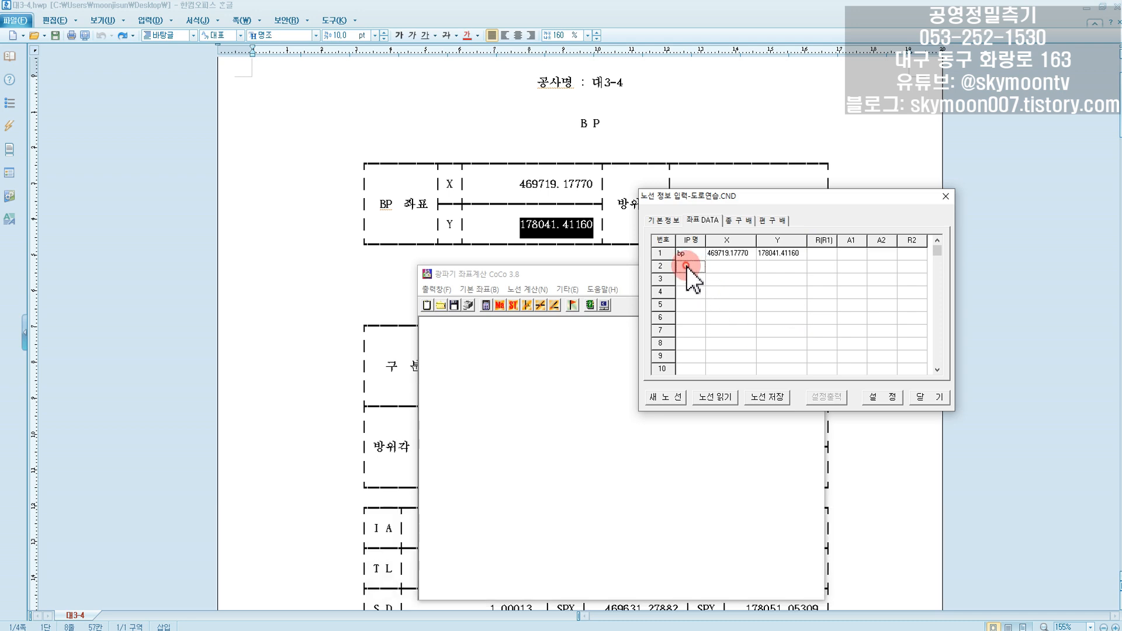
pyautogui.write('ip')
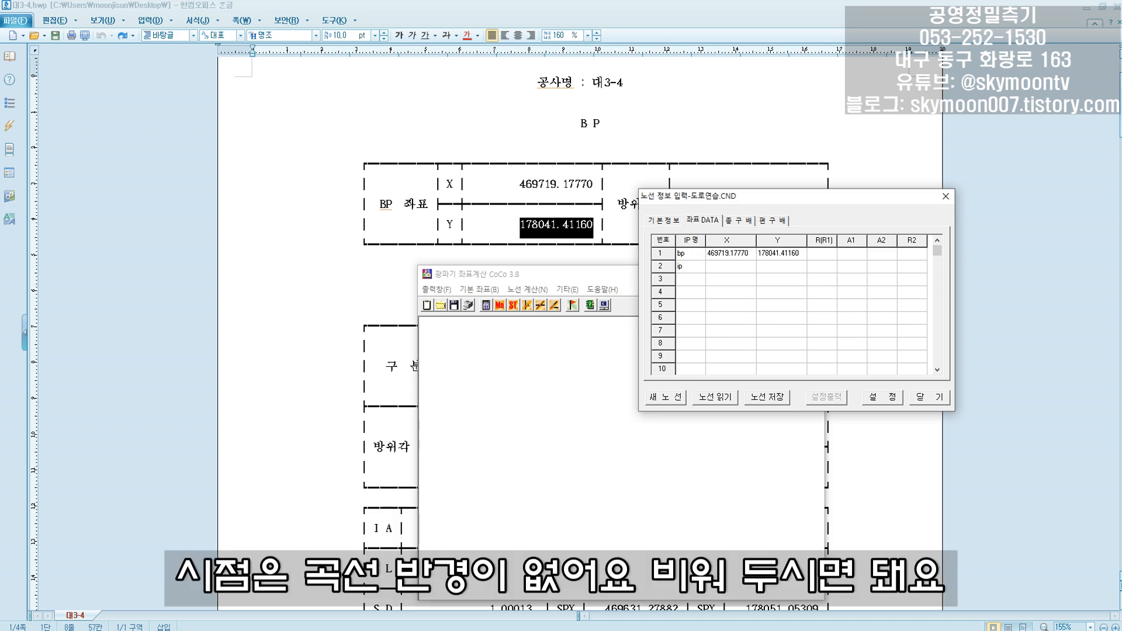
pyautogui.click(770, 292)
# - Copy the IP 1 X coordinate 469631.51460 from the alignment report into the X cell of row 2 in CoCo
pyautogui.click(338, 290)
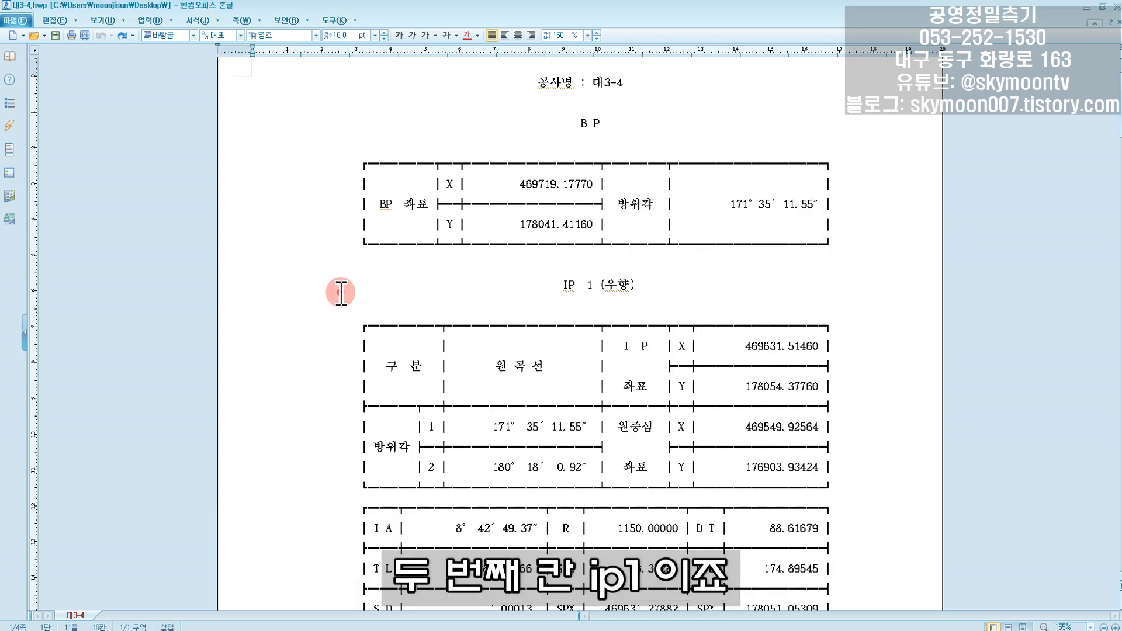
pyautogui.scroll(-3, 338, 291)
pyautogui.scroll(-1, 442, 301)
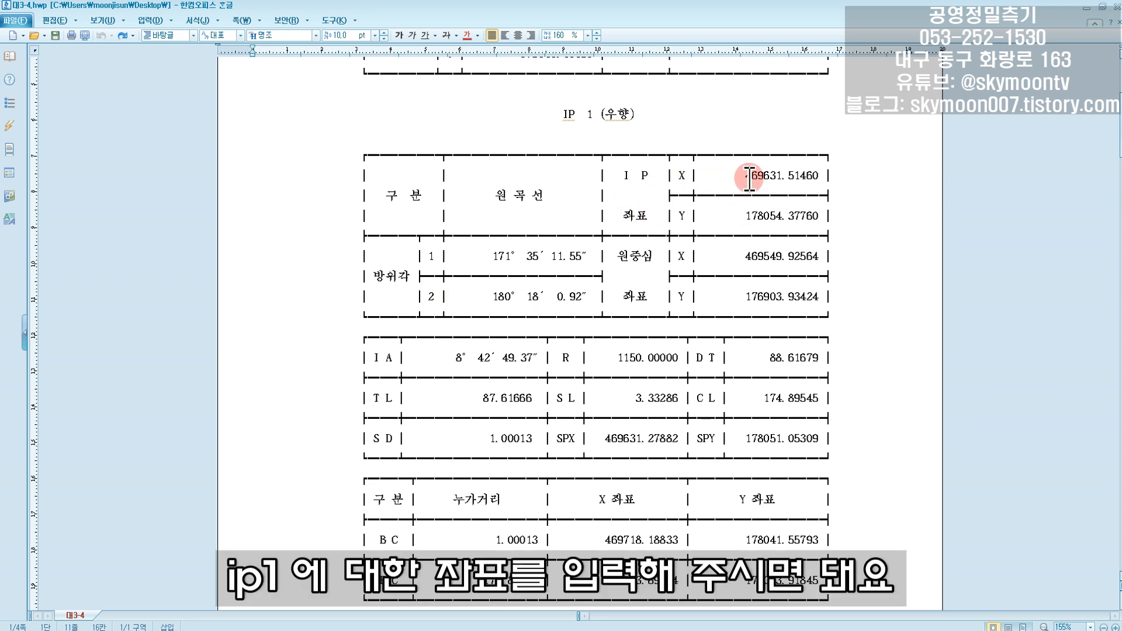
pyautogui.moveTo(748, 177); pyautogui.dragTo(810, 177)
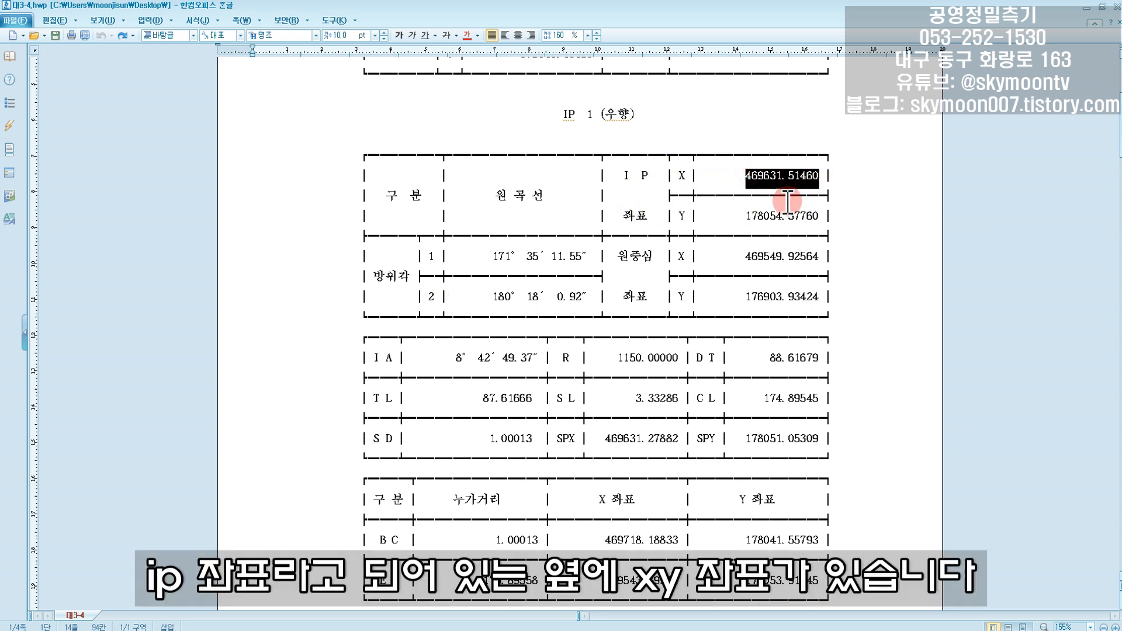
pyautogui.click(596, 628)
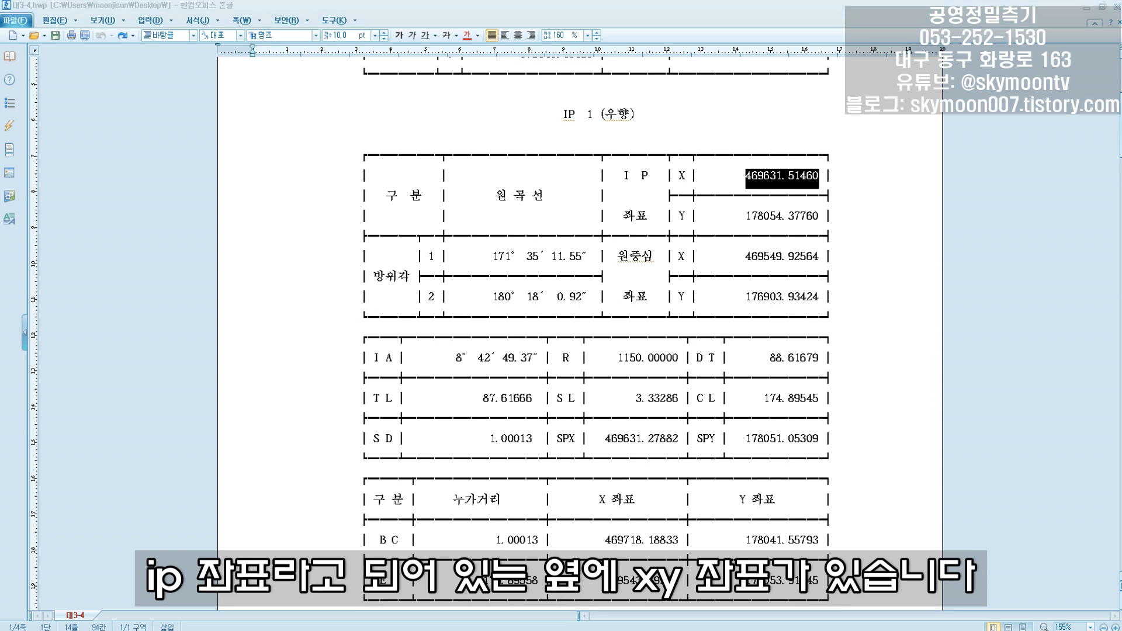
pyautogui.click(735, 269)
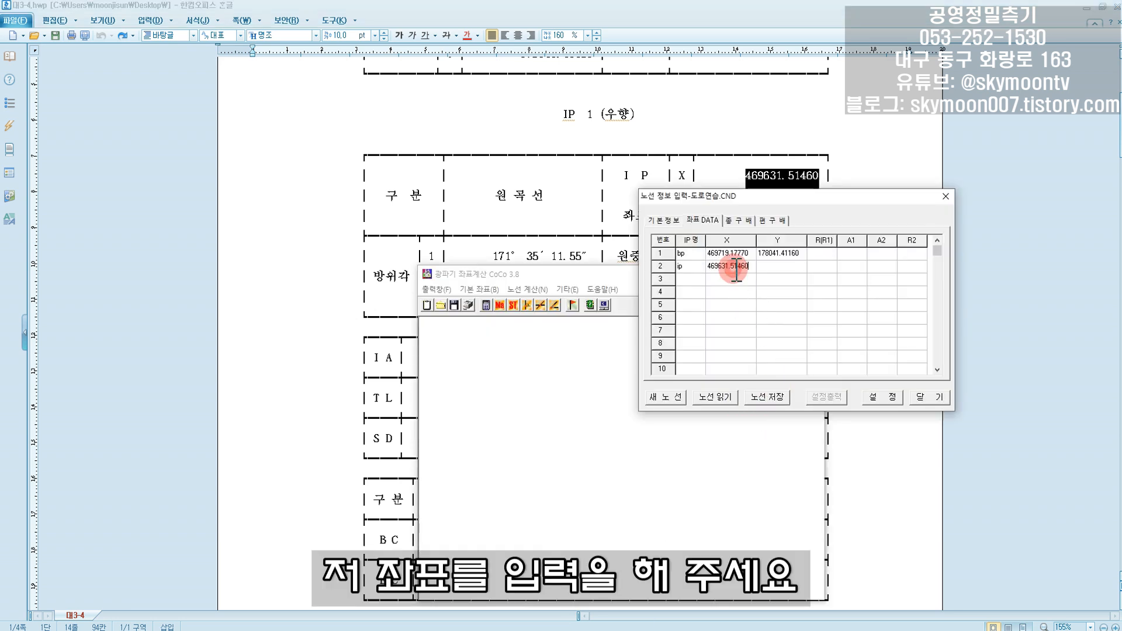
# - Copy the IP 1 Y coordinate 178054.37760 from the report into the Y cell of row 2 in CoCo
pyautogui.click(572, 234)
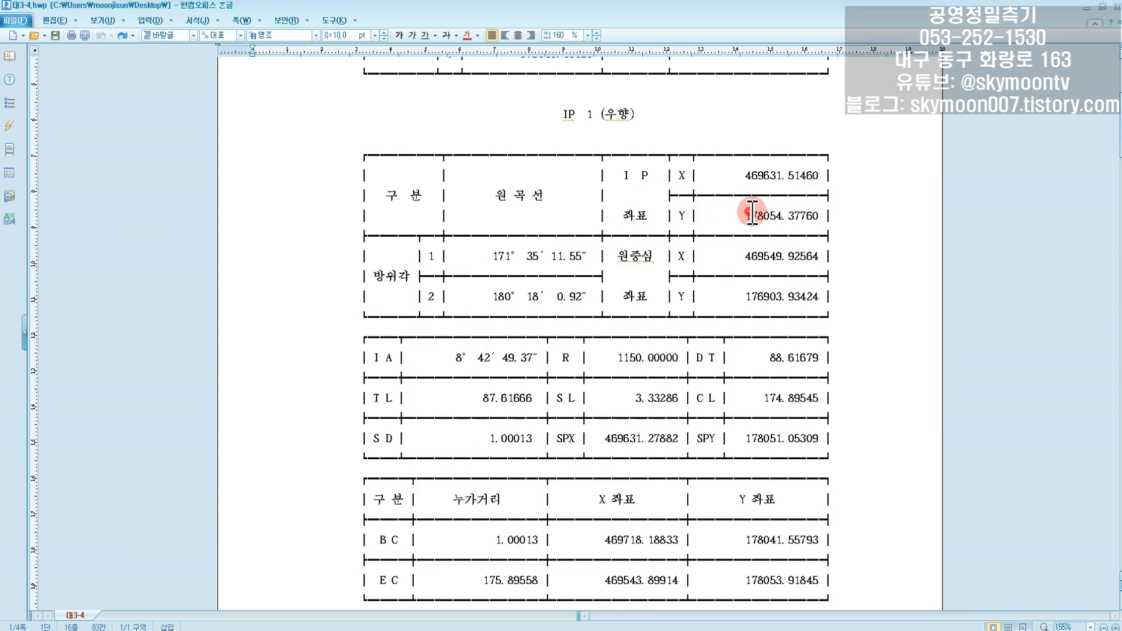
pyautogui.moveTo(745, 216); pyautogui.dragTo(820, 216)
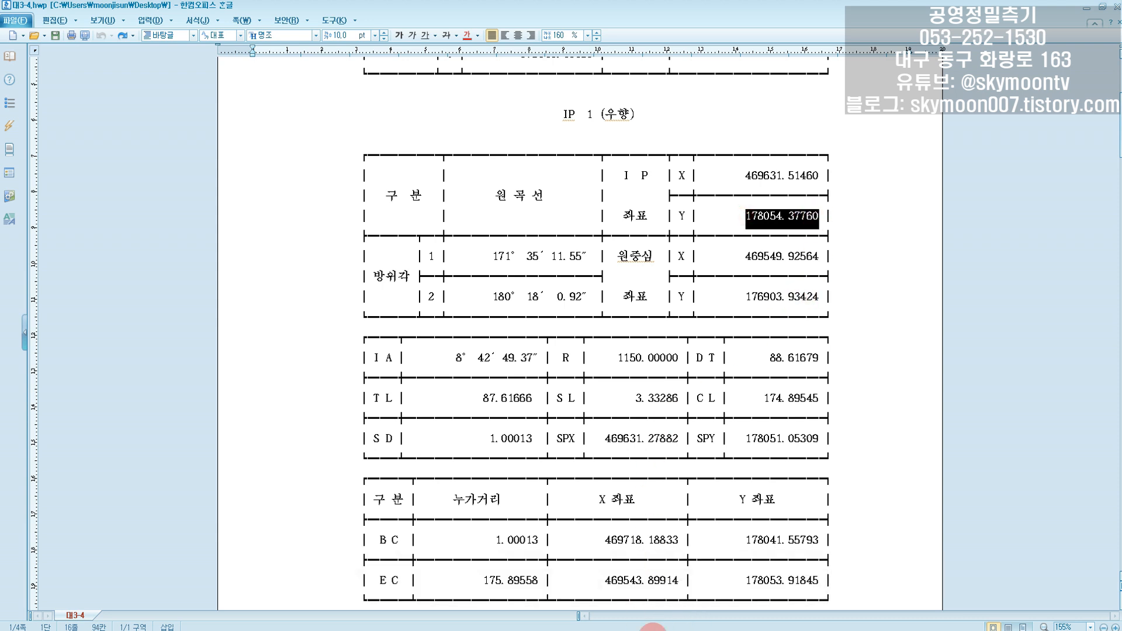
pyautogui.click(653, 629)
pyautogui.click(778, 267)
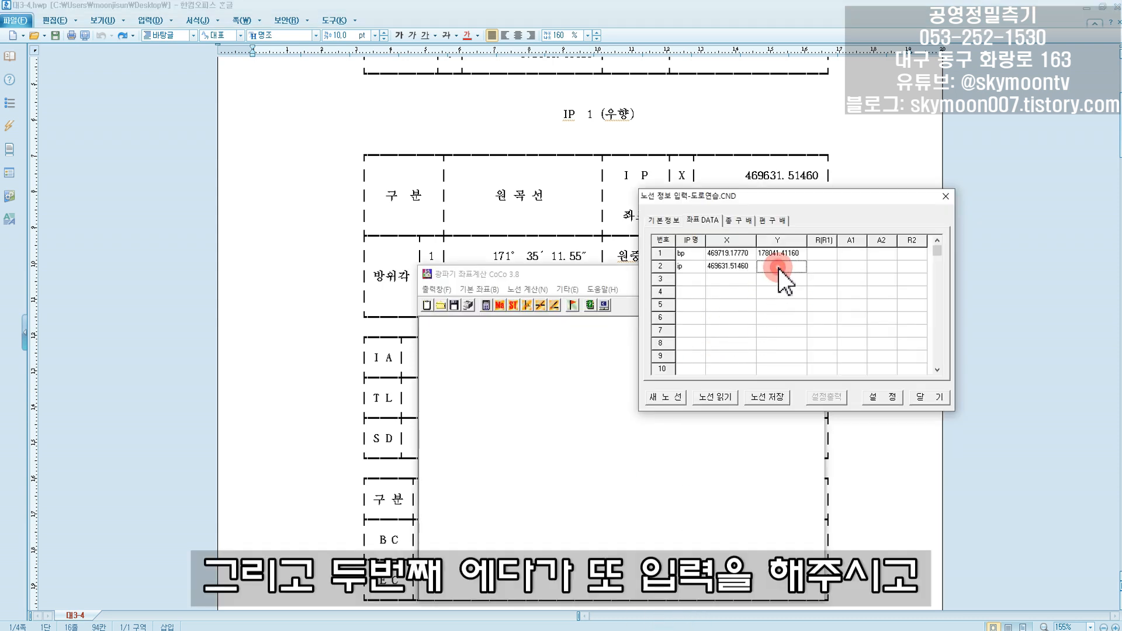
pyautogui.click(805, 313)
# - Copy the IP 1 curve radius R of 1150.00000 from the report into the R(R1) cell of row 2 in CoCo
pyautogui.click(828, 268)
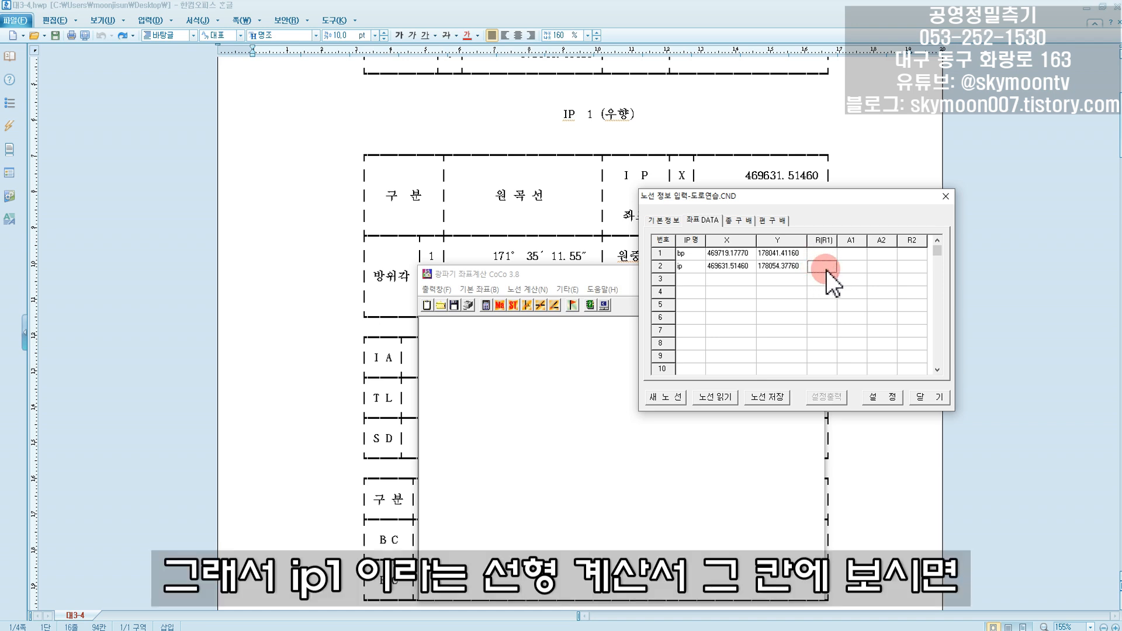
pyautogui.click(595, 241)
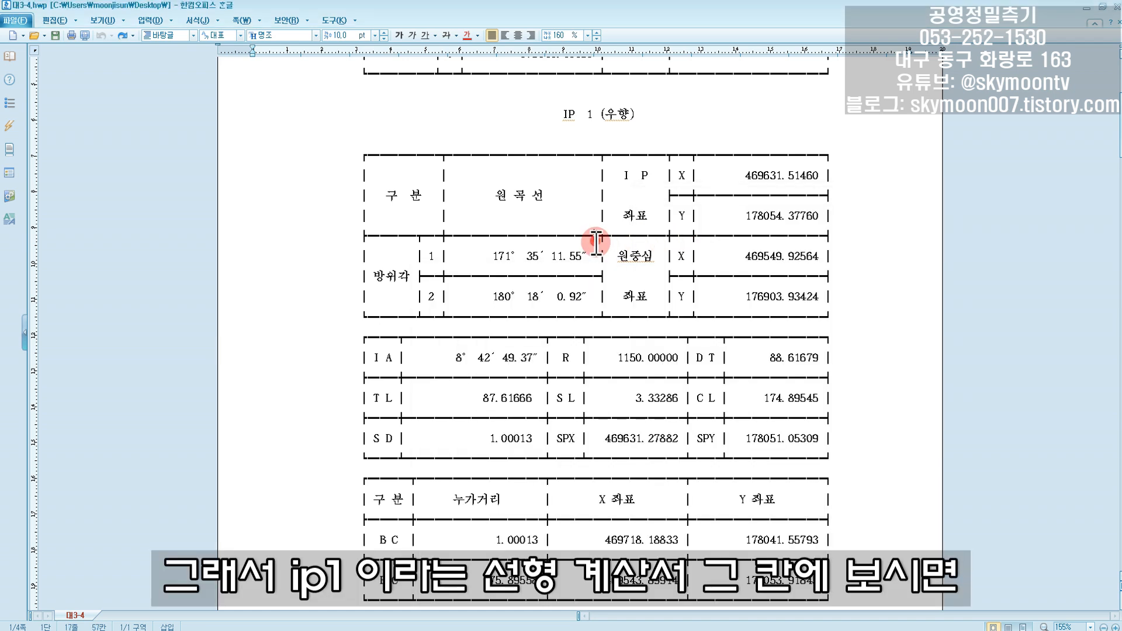
pyautogui.click(622, 358)
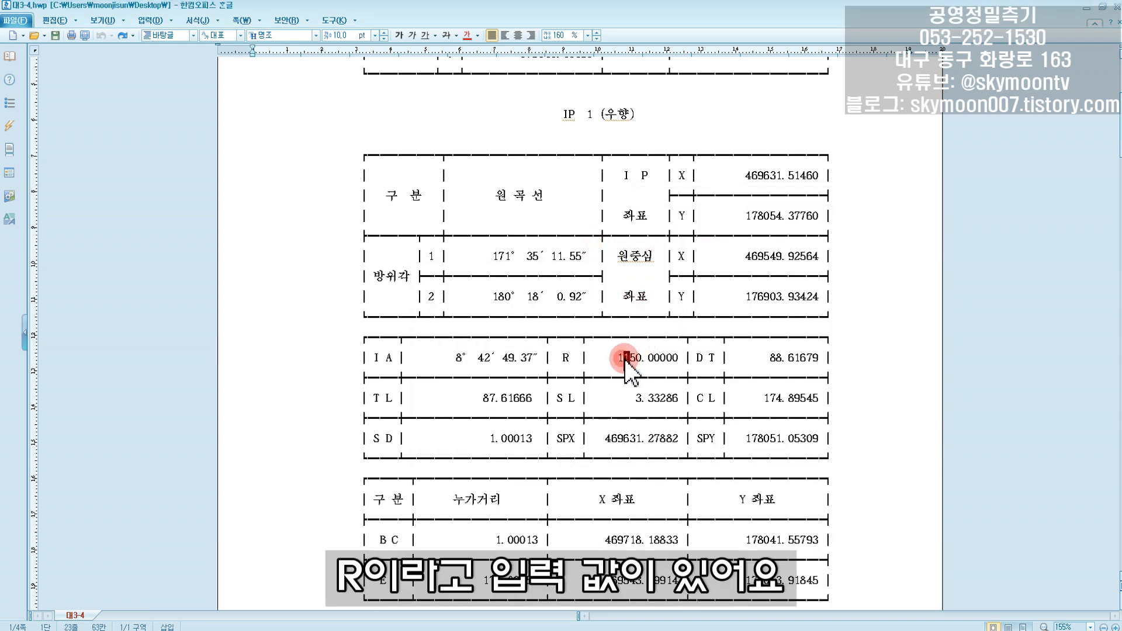
pyautogui.moveTo(619, 358); pyautogui.dragTo(677, 358)
pyautogui.hotkey('ctrl', 'c')
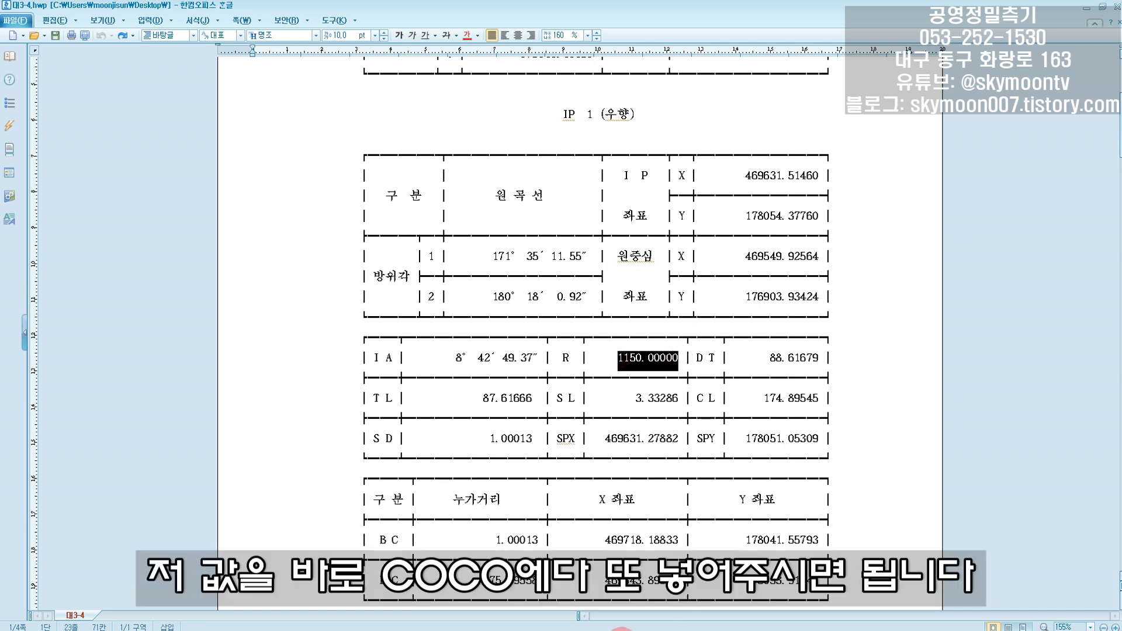
pyautogui.click(642, 629)
pyautogui.doubleClick(821, 266)
pyautogui.hotkey('ctrl', 'v')
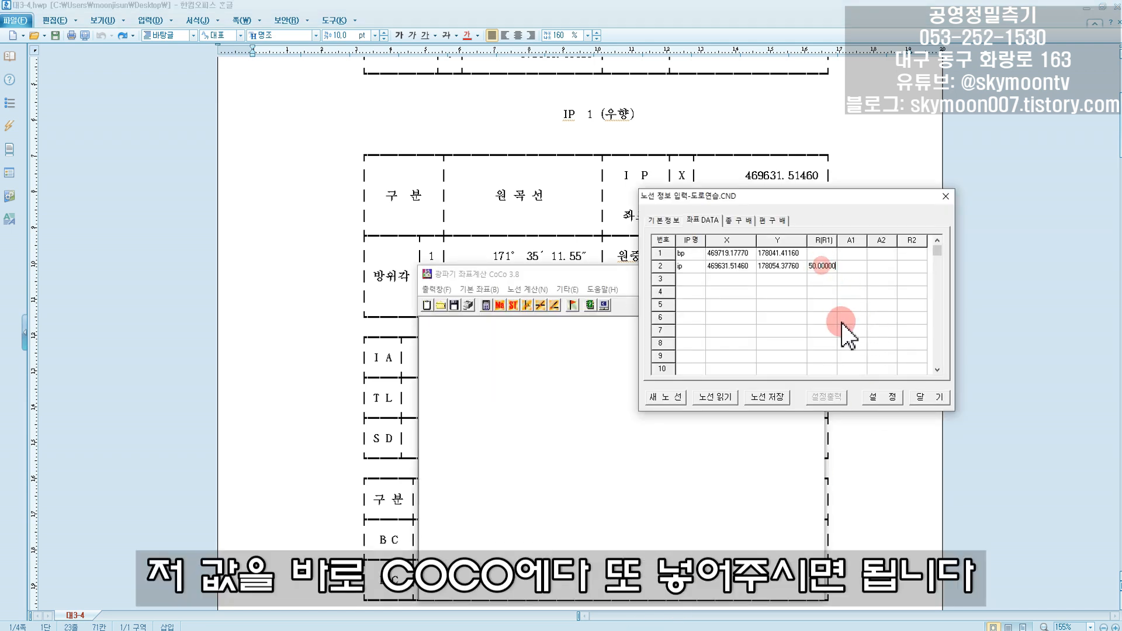
pyautogui.click(841, 320)
pyautogui.click(851, 268)
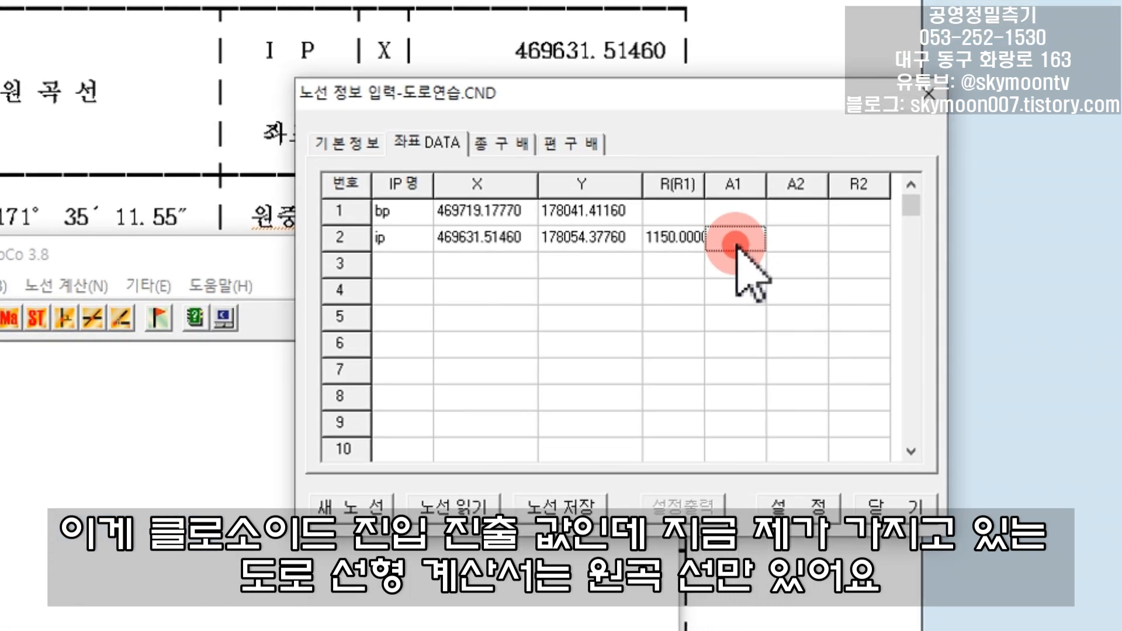
pyautogui.click(803, 239)
pyautogui.click(749, 239)
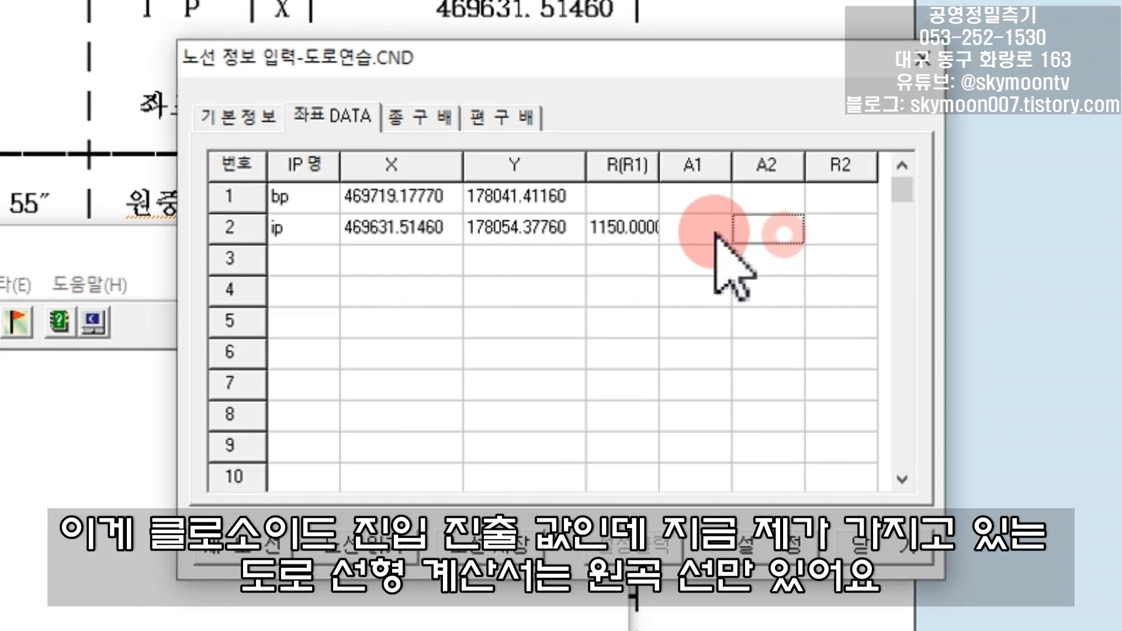
pyautogui.click(797, 237)
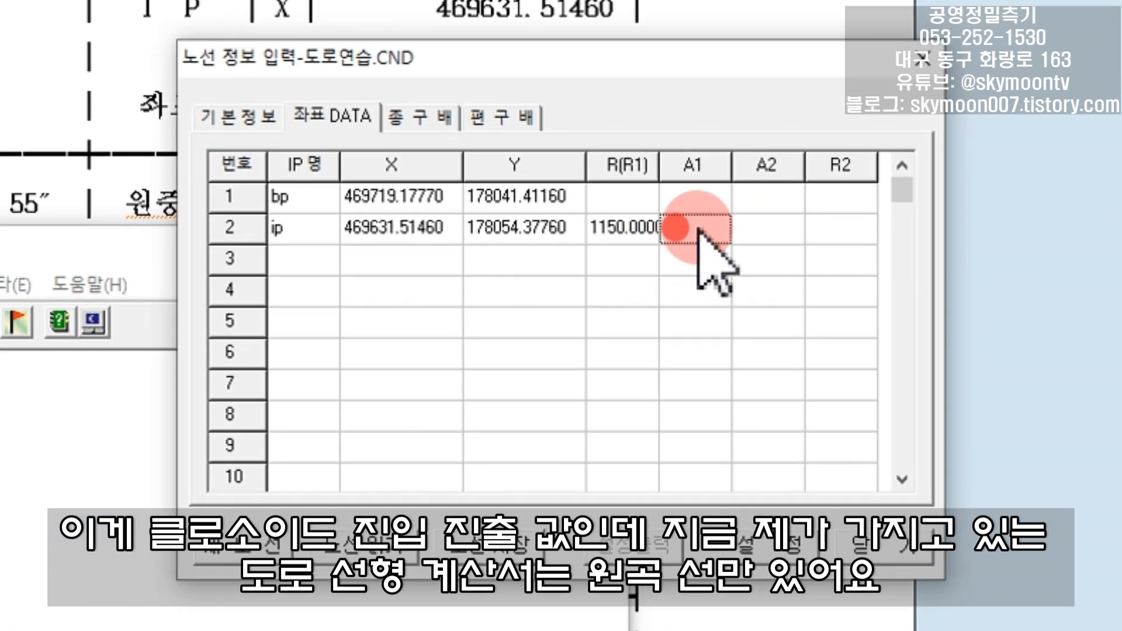
pyautogui.click(734, 222)
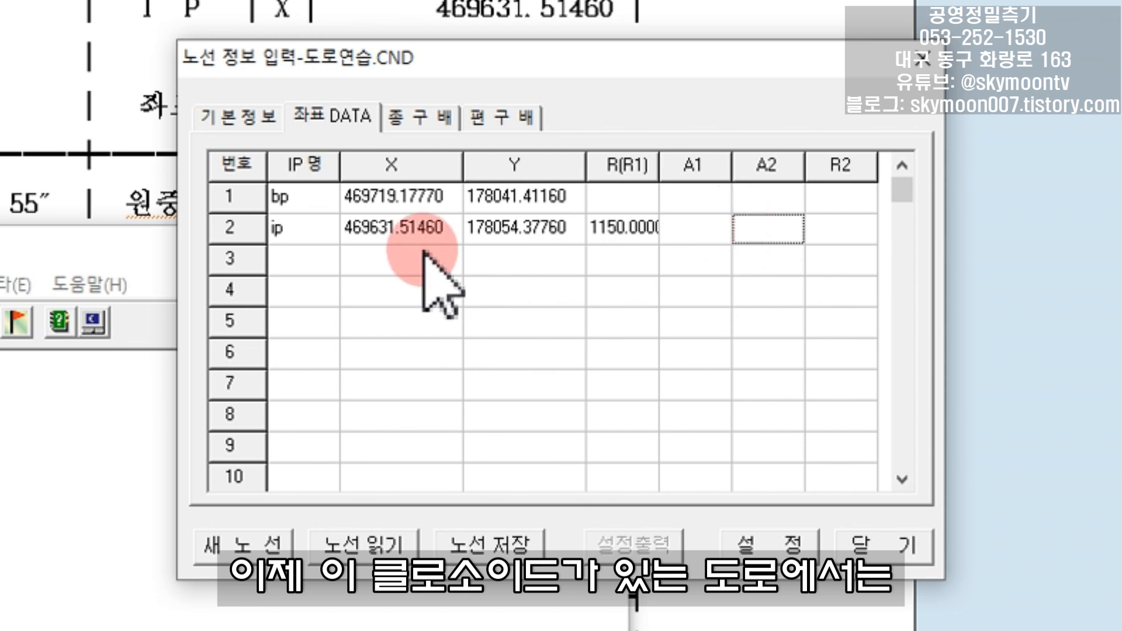
# - Change the IP name in row 2 of the coordinate table to ip1
pyautogui.doubleClick(305, 229)
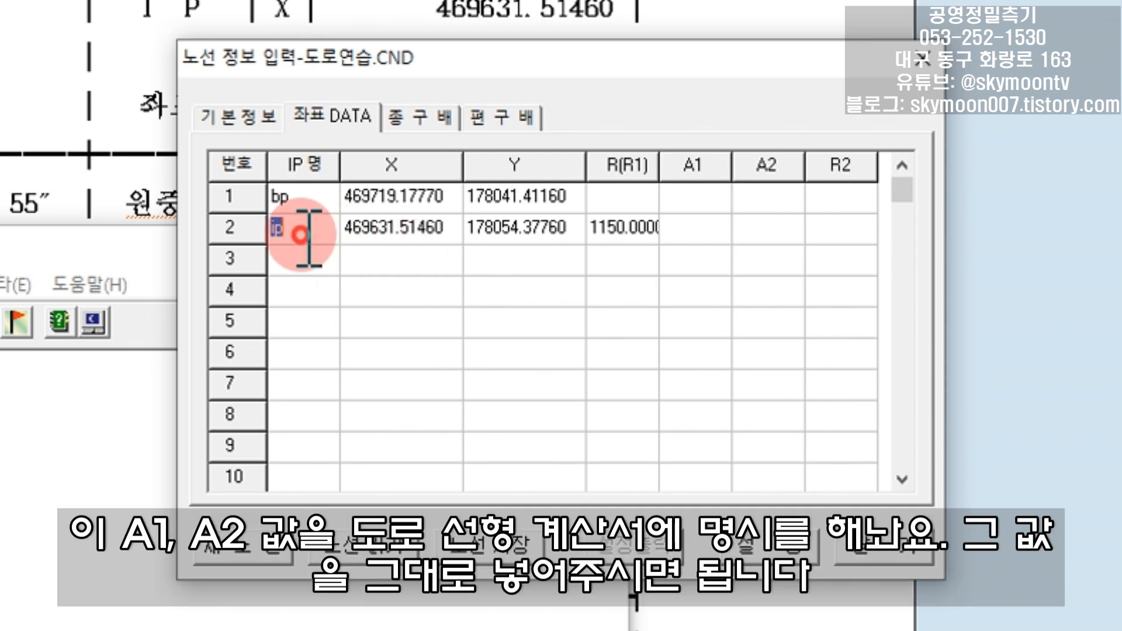
pyautogui.write('1')
pyautogui.click(306, 263)
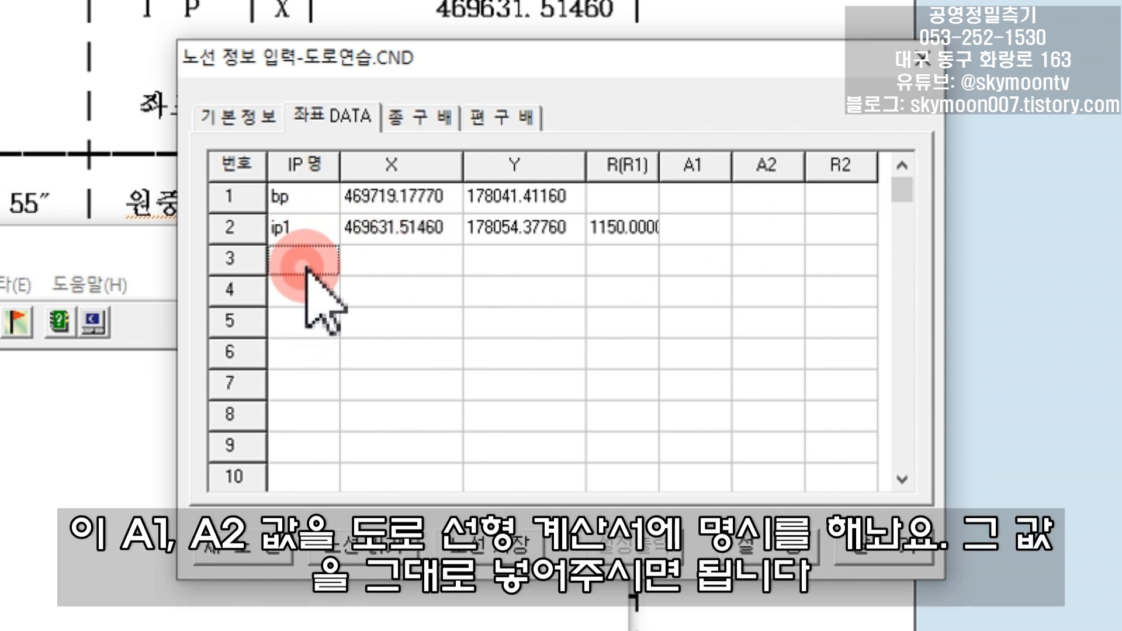
pyautogui.write('ip2')
pyautogui.click(426, 358)
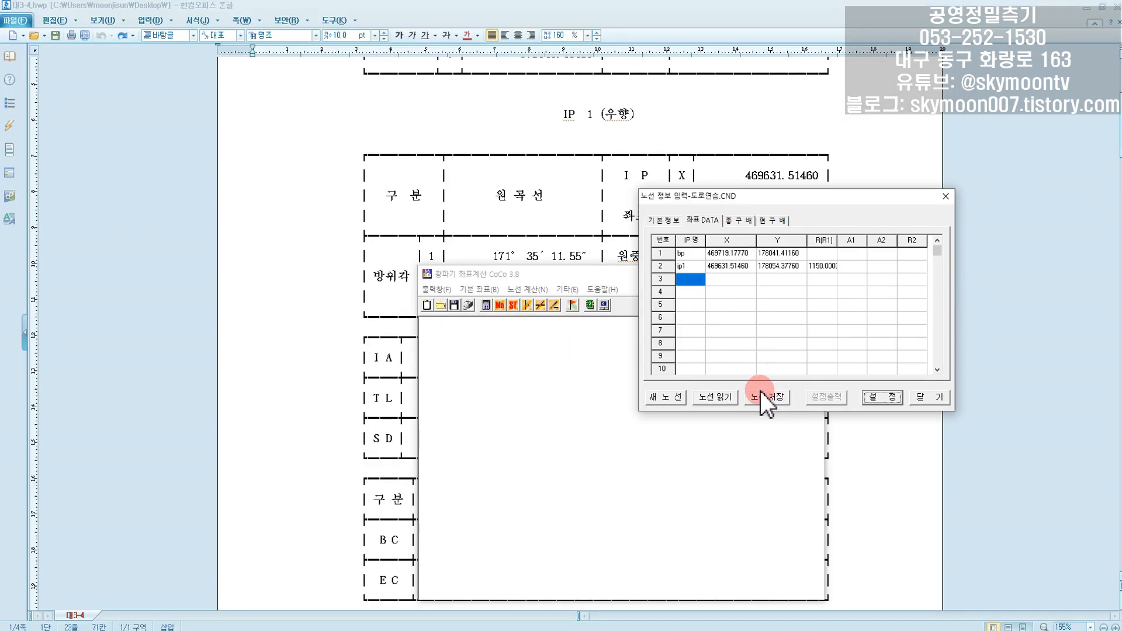
# - Save the route data as 도로연습.CND in the coco 프로그램 folder
pyautogui.click(768, 398)
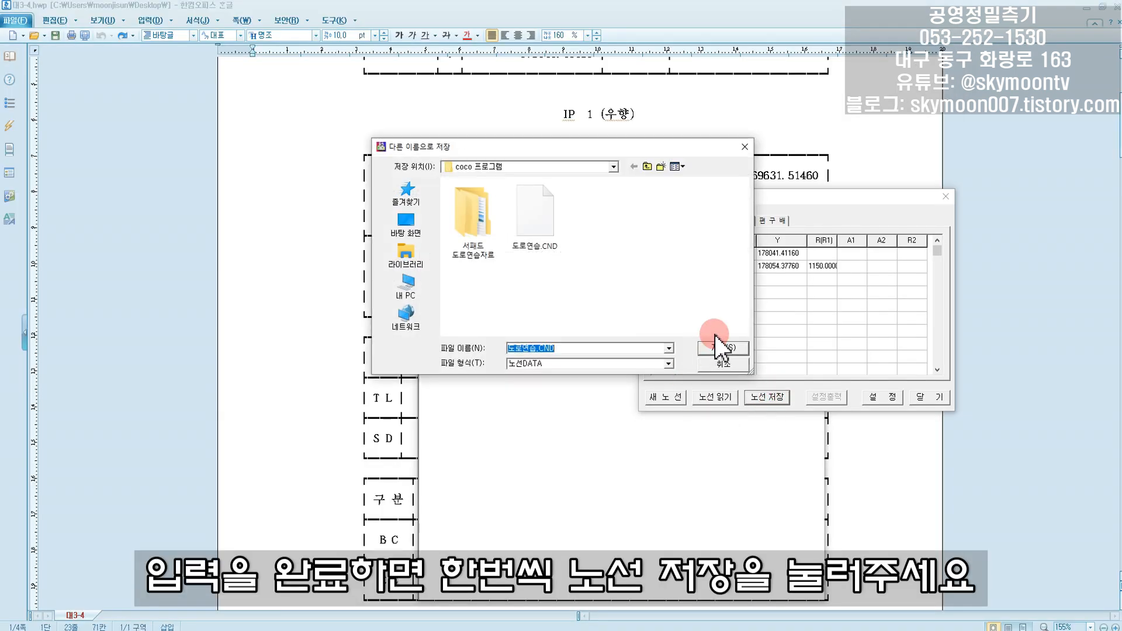
pyautogui.click(723, 346)
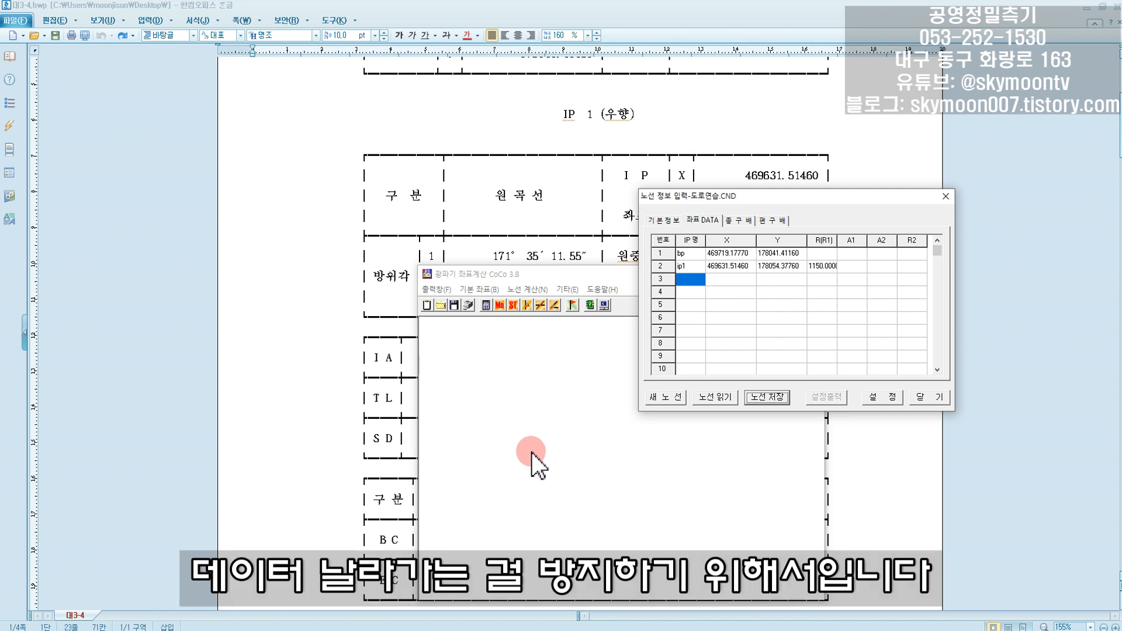
# - Switch to the alignment report and look through the BC/EC and station coordinate tables that follow IP 1
pyautogui.click(488, 233)
pyautogui.scroll(-15, 526, 363)
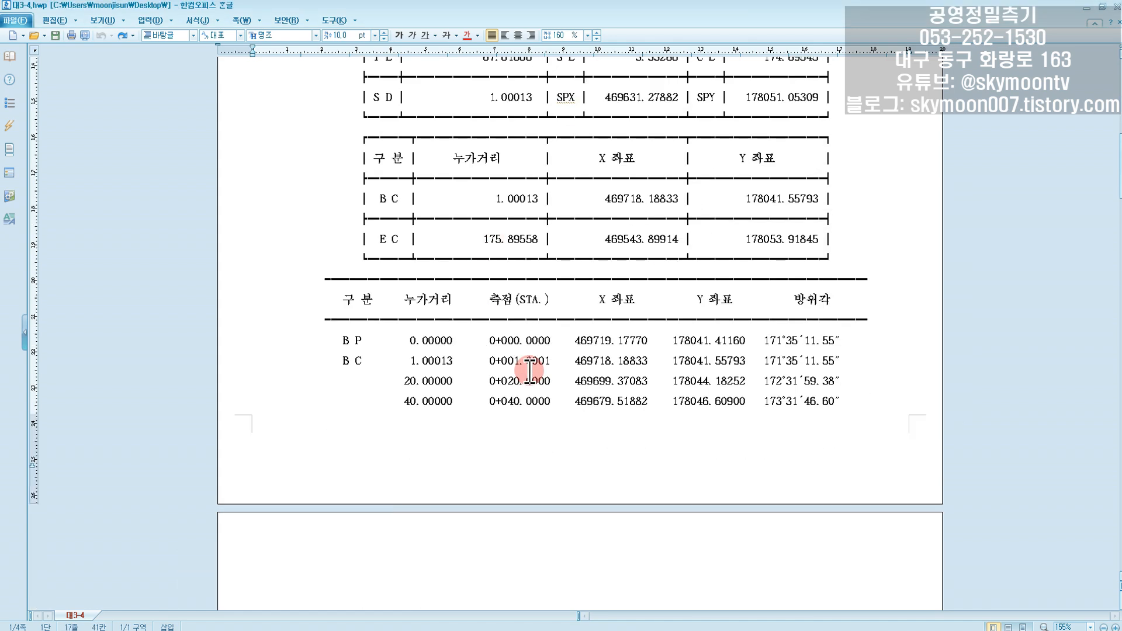
pyautogui.scroll(-5, 530, 374)
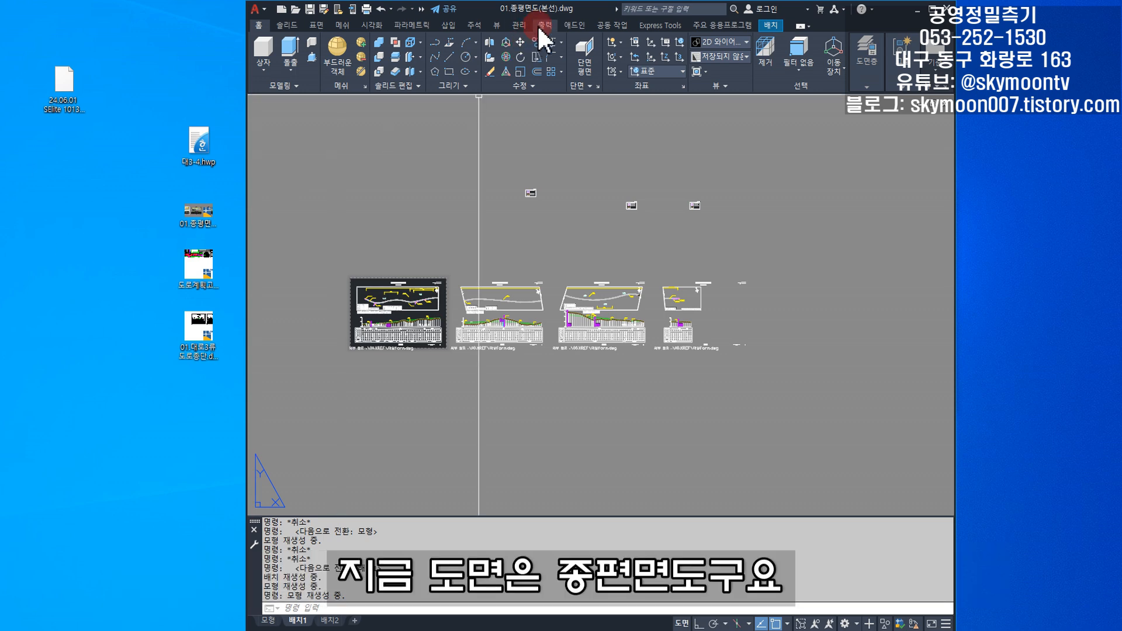
# - Enlarge the AutoCAD drawing 01.종평면도(본선).dwg to full screen and examine the IP and CP data tables on its first plan sheet
pyautogui.doubleClick(553, 11)
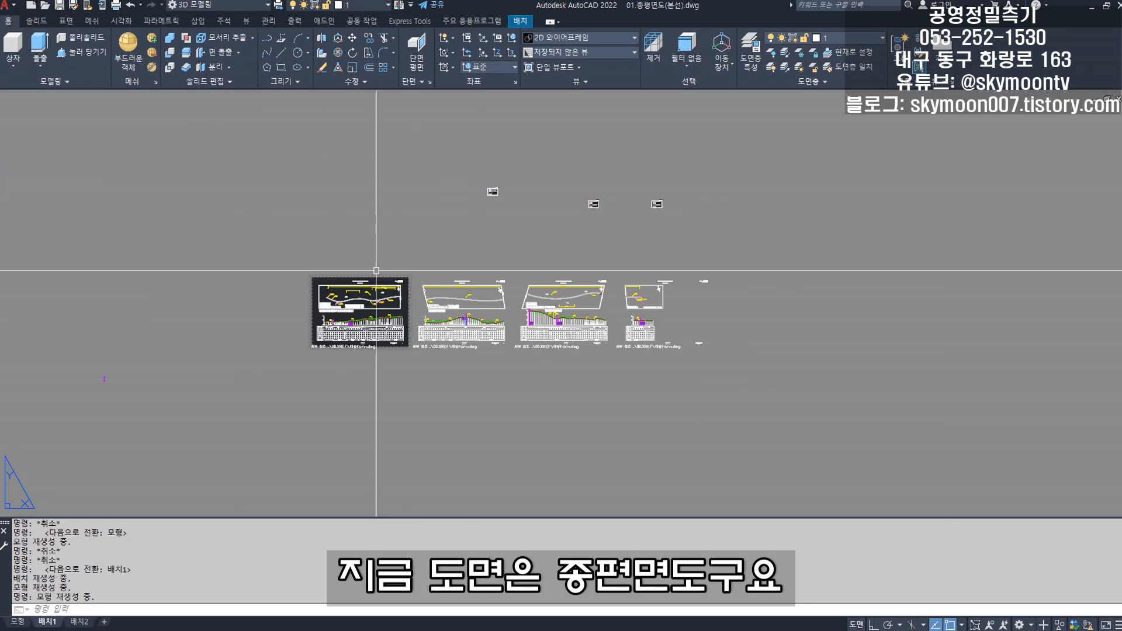
pyautogui.scroll(2, 325, 321)
pyautogui.scroll(8, 477, 265)
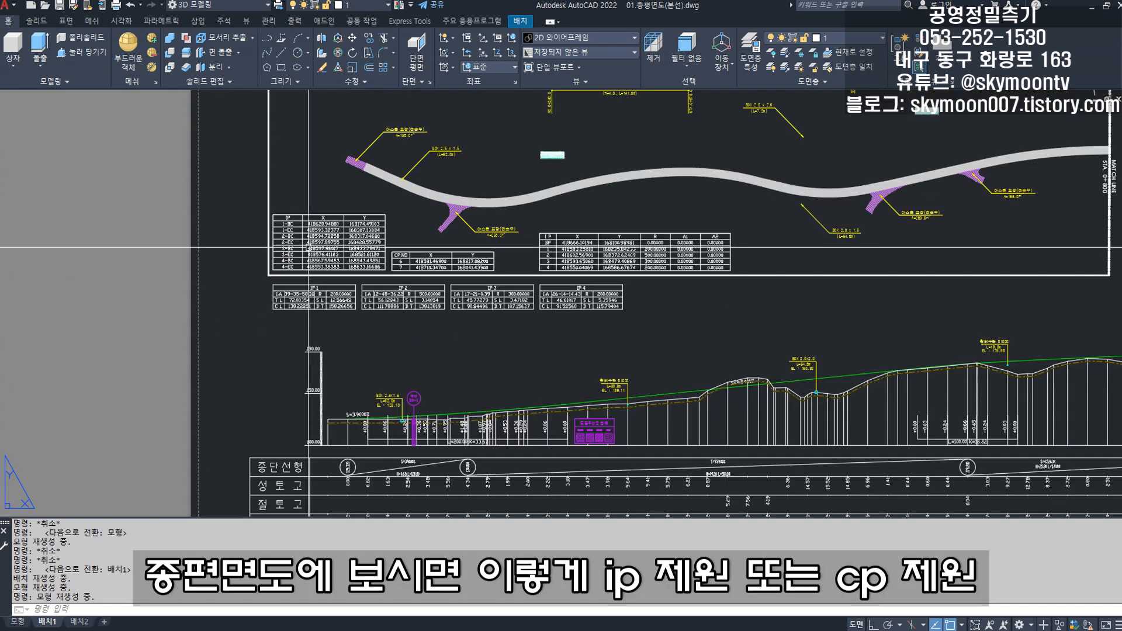
# - Examine the BC/EC, CP and IP coordinate tables on the plan sheet, including the X, Y, R, A1 and A2 columns
pyautogui.moveTo(478, 264); pyautogui.dragTo(376, 303)
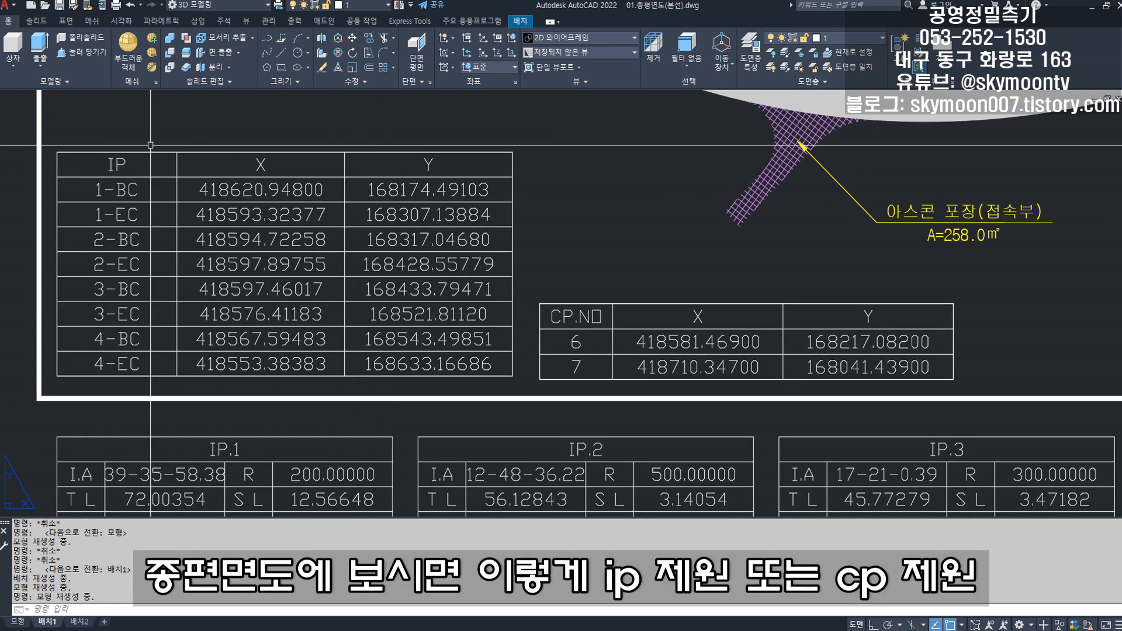
pyautogui.moveTo(657, 403); pyautogui.dragTo(332, 389)
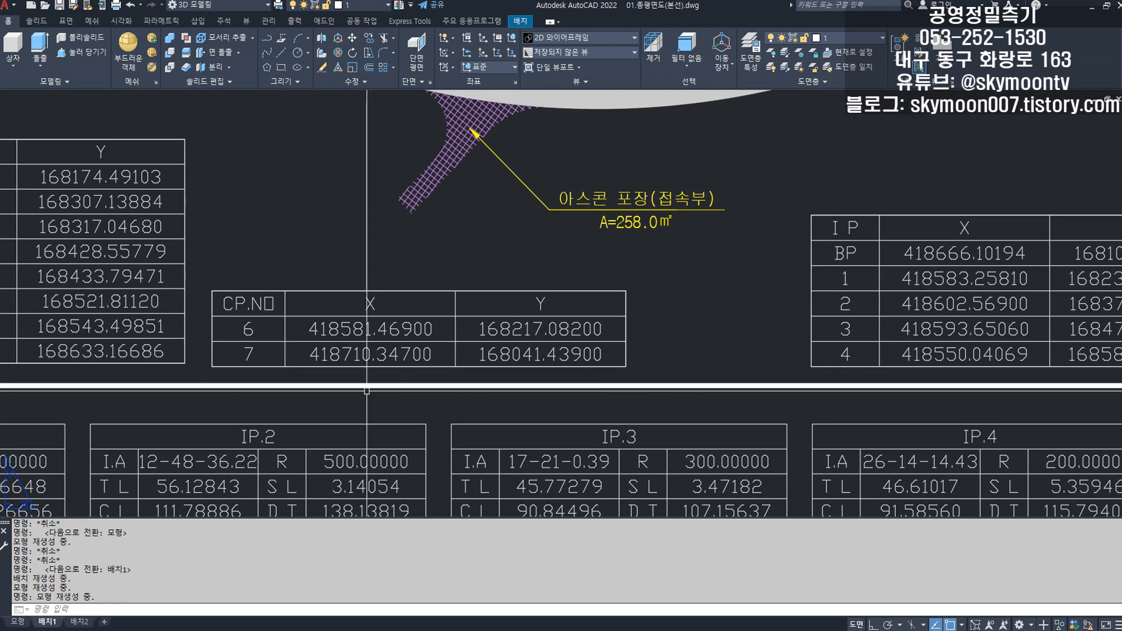
pyautogui.moveTo(666, 403); pyautogui.dragTo(276, 405)
pyautogui.moveTo(623, 398); pyautogui.dragTo(349, 402)
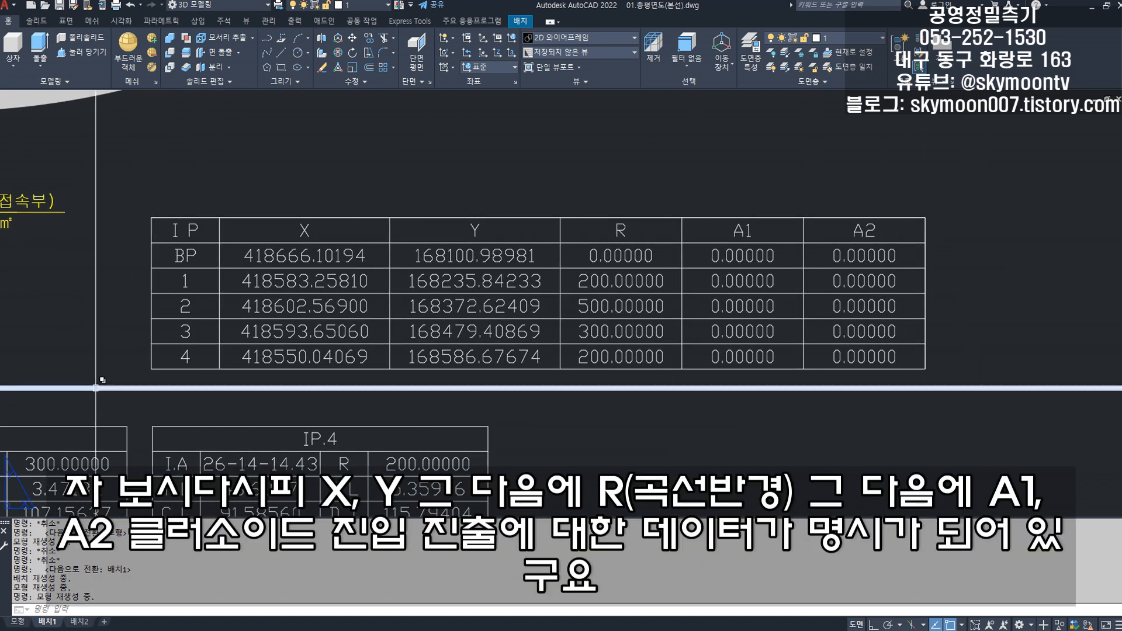
pyautogui.scroll(-6, 304, 357)
pyautogui.moveTo(274, 366); pyautogui.dragTo(287, 375)
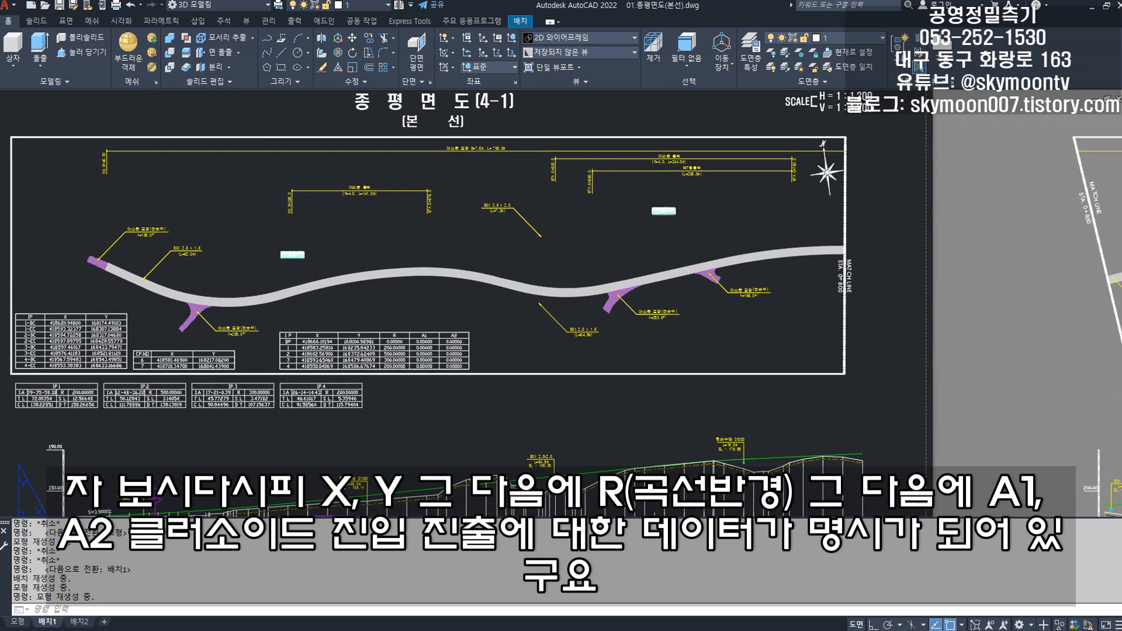
pyautogui.scroll(5, 42, 409)
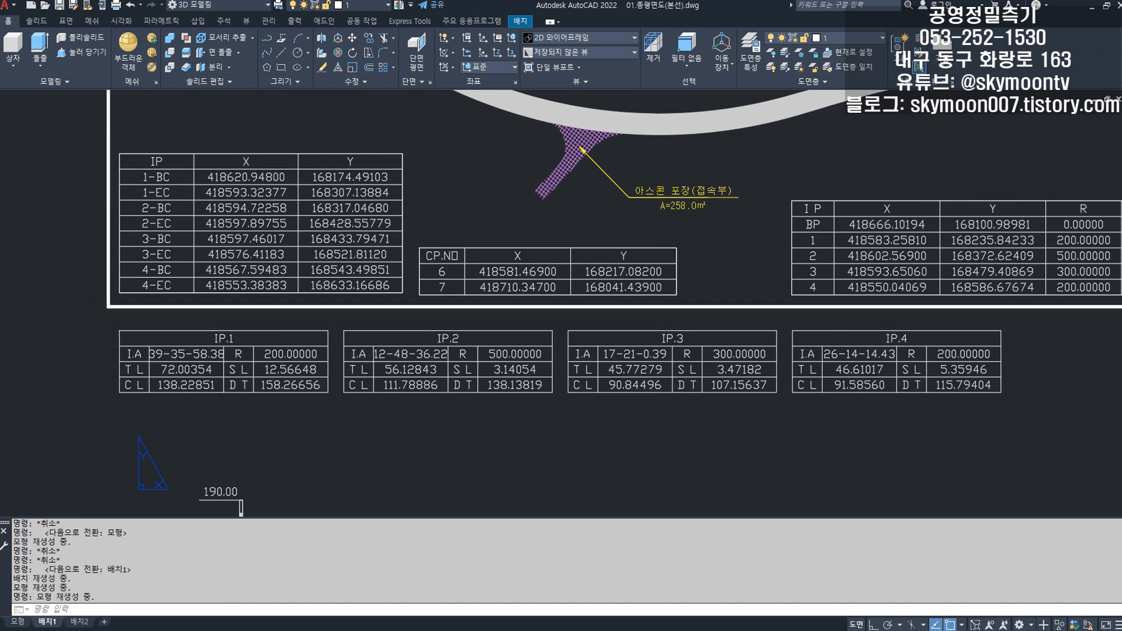
pyautogui.moveTo(658, 380); pyautogui.dragTo(434, 394)
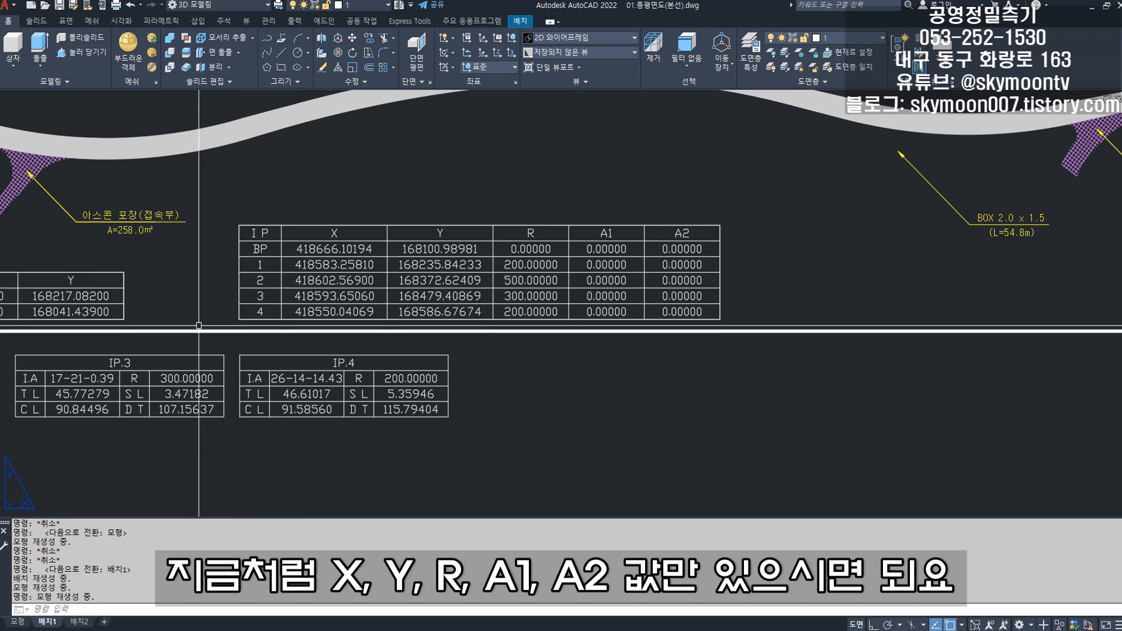
pyautogui.scroll(2, 364, 268)
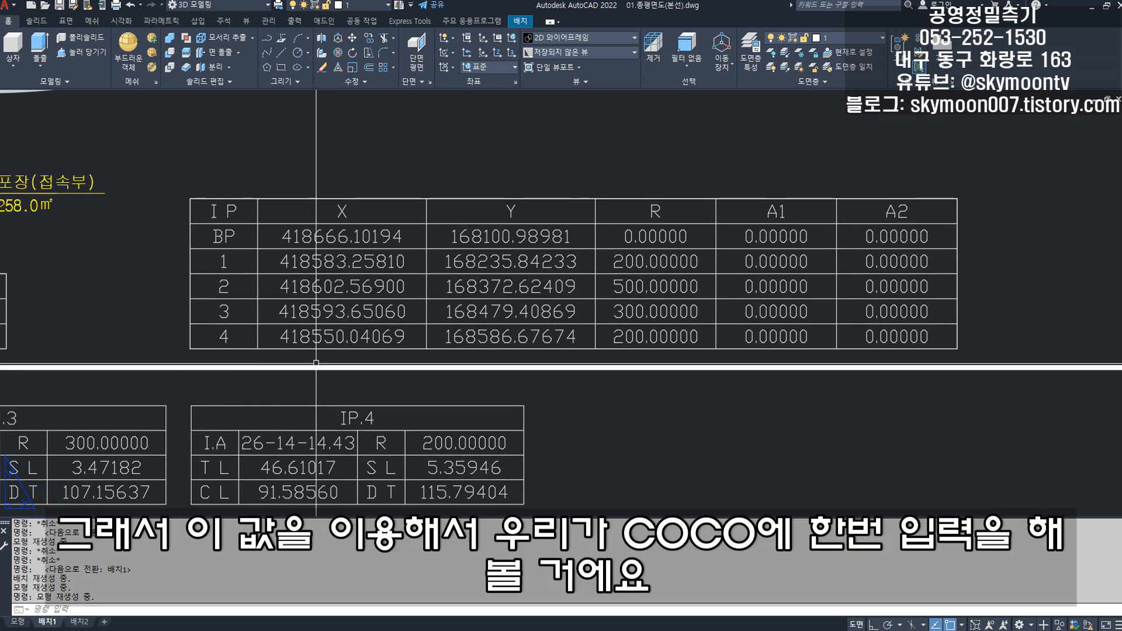
# - Switch to the CoCo route table beside a reduced drawing window, clear the old coordinate data and name row 1 bp
pyautogui.doubleClick(628, 9)
pyautogui.moveTo(576, 12); pyautogui.dragTo(371, 21)
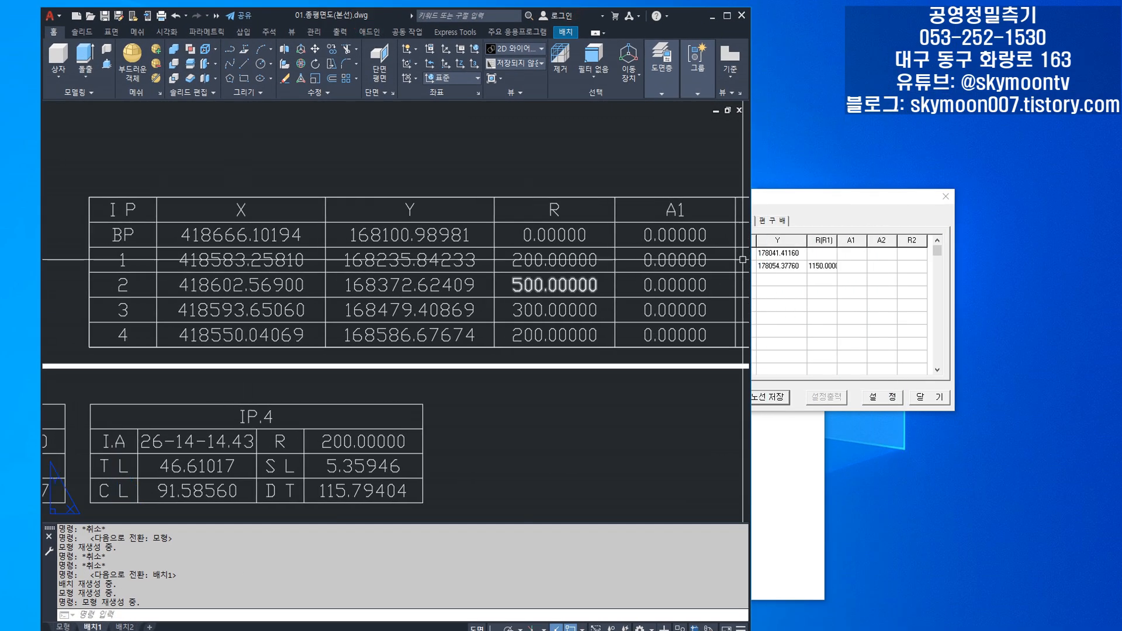
pyautogui.click(823, 213)
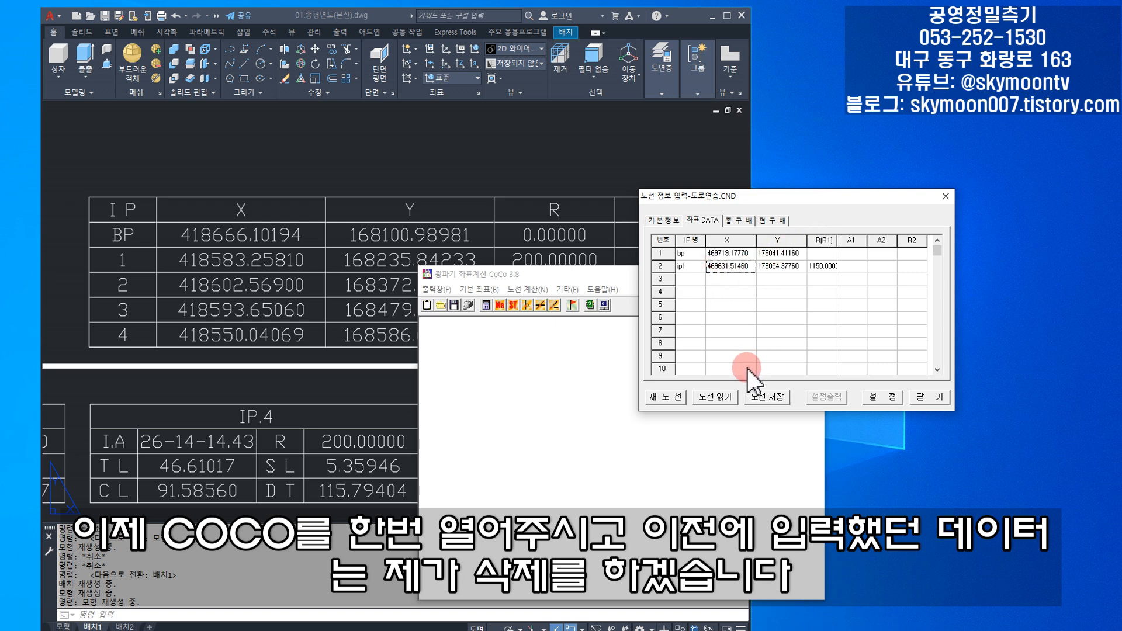
pyautogui.click(822, 267)
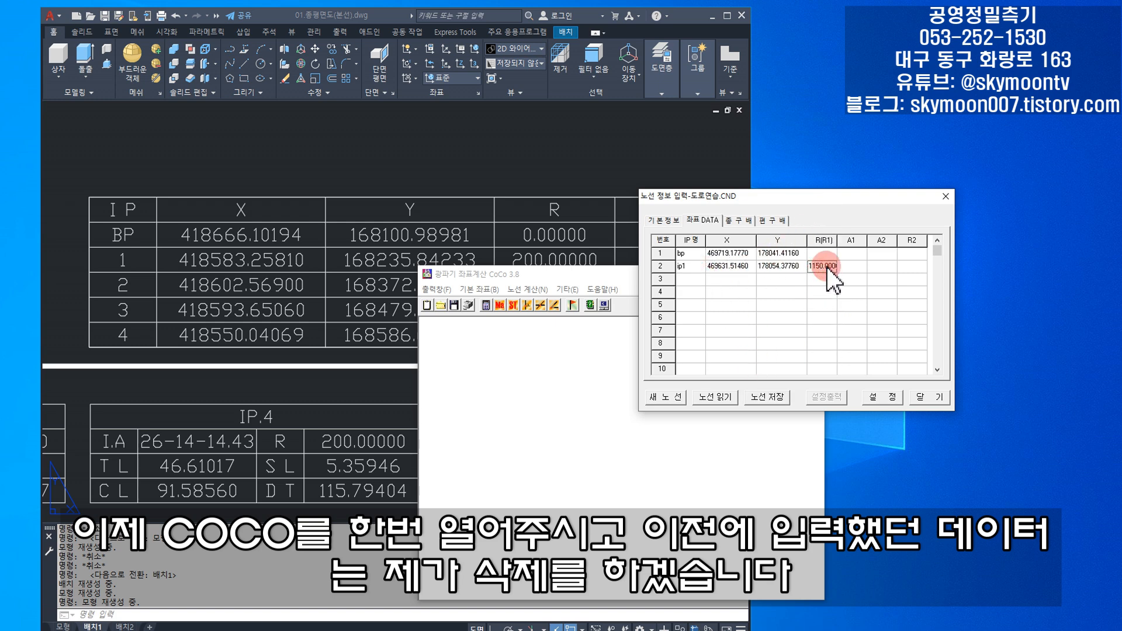
pyautogui.press('Delete')
pyautogui.press('Left')
pyautogui.press('Delete')
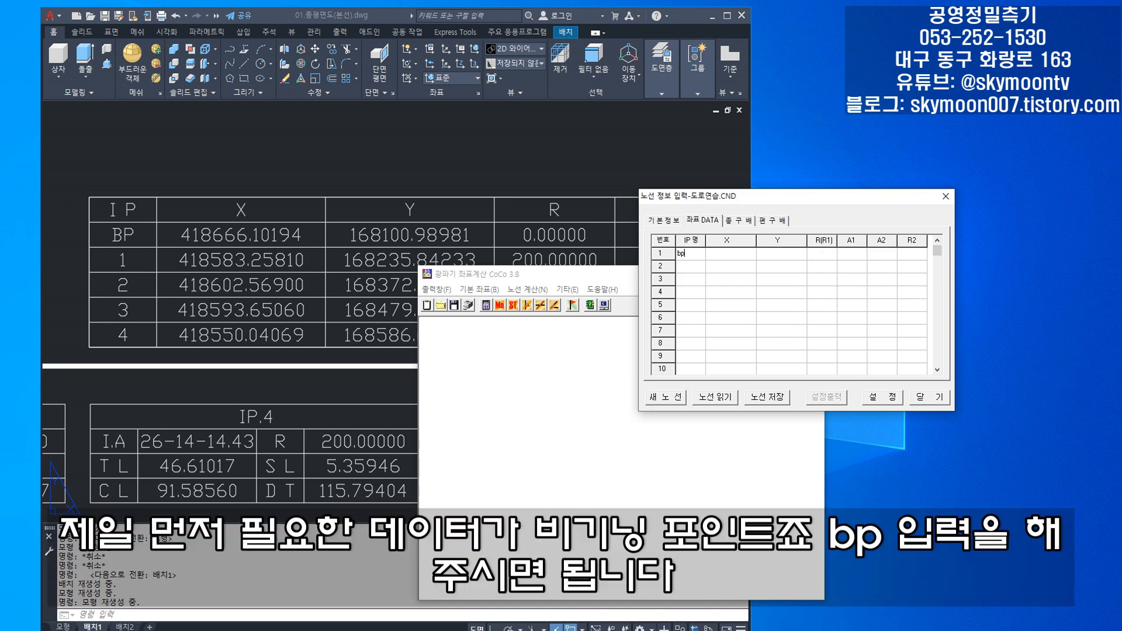
# - Copy BP's X coordinate 418666.10194 from the drawing's IP table into the bp row in CoCo
pyautogui.click(317, 305)
pyautogui.doubleClick(231, 239)
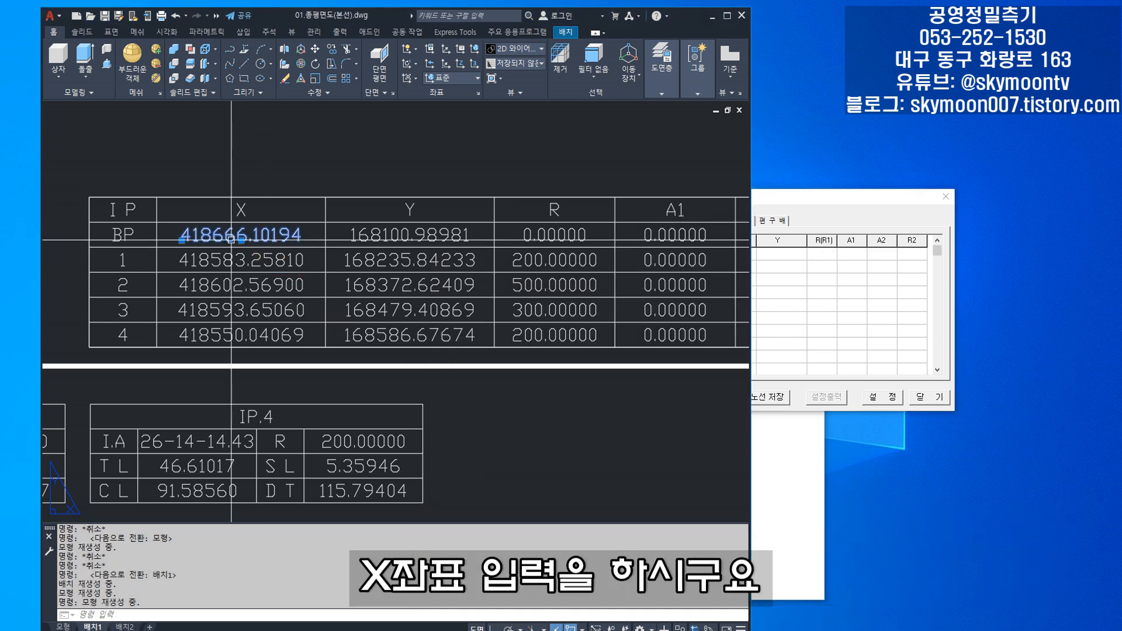
pyautogui.doubleClick(230, 238)
pyautogui.hotkey('ctrl', 'c')
pyautogui.click(812, 311)
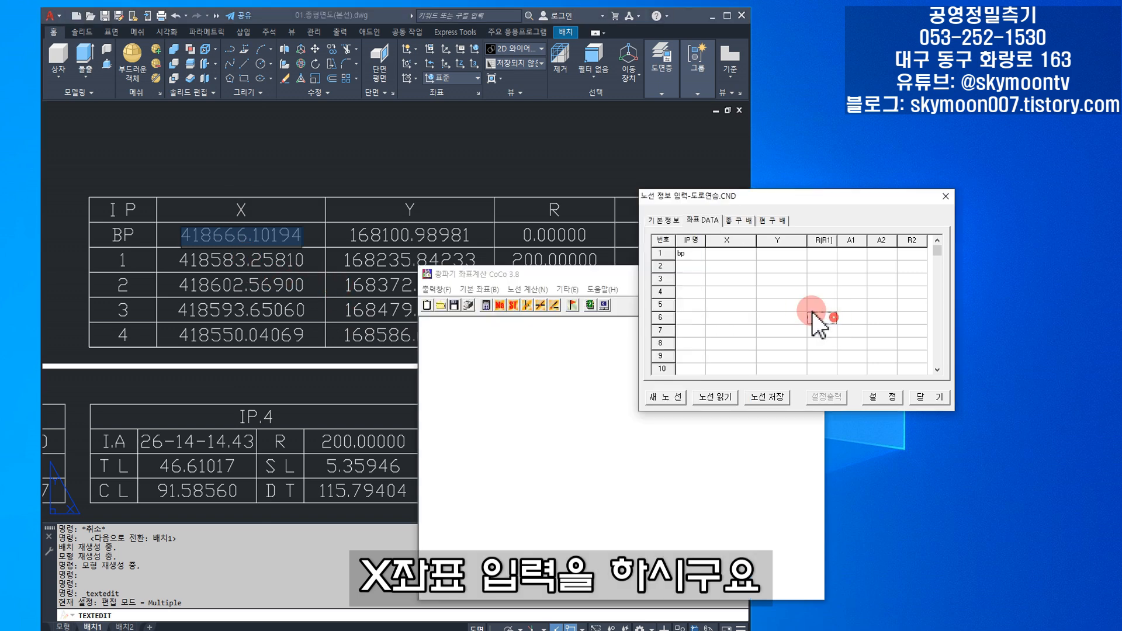
pyautogui.click(728, 254)
pyautogui.hotkey('ctrl', 'v')
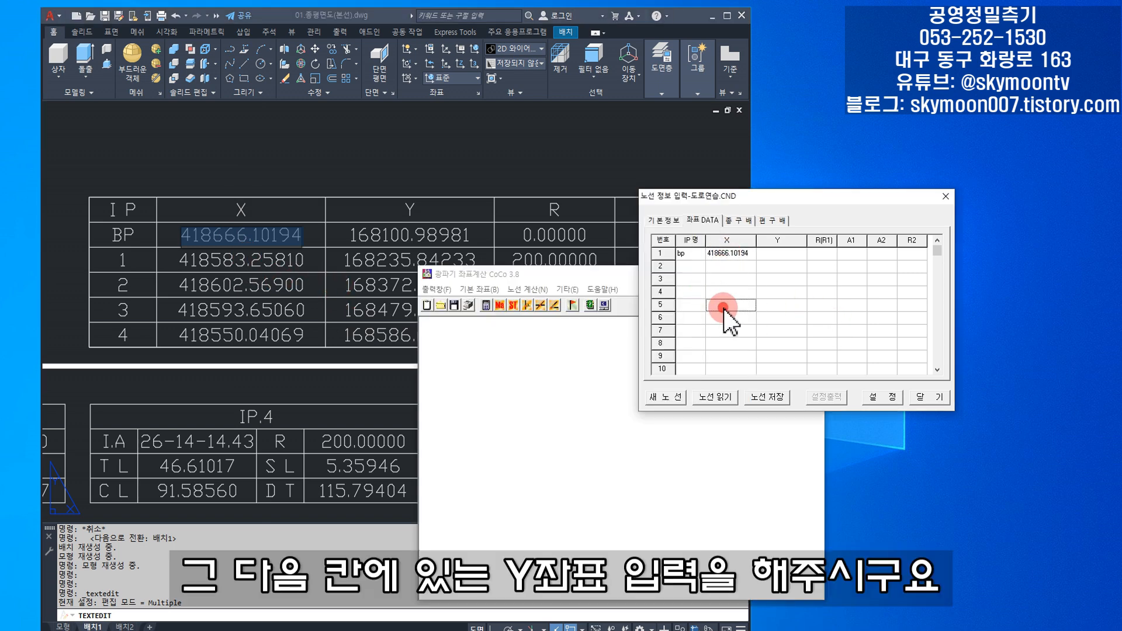
# - Copy BP's Y coordinate 168100.98981 from the drawing's IP table into the bp row in CoCo
pyautogui.click(343, 251)
pyautogui.click(380, 240)
pyautogui.click(366, 242)
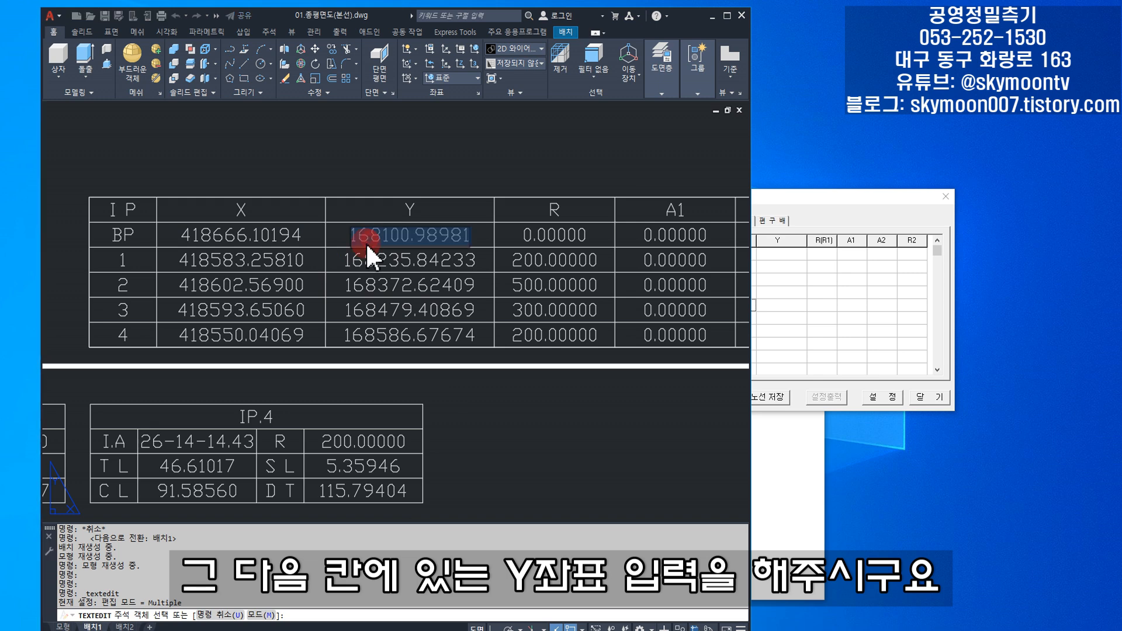
pyautogui.click(786, 275)
pyautogui.click(772, 255)
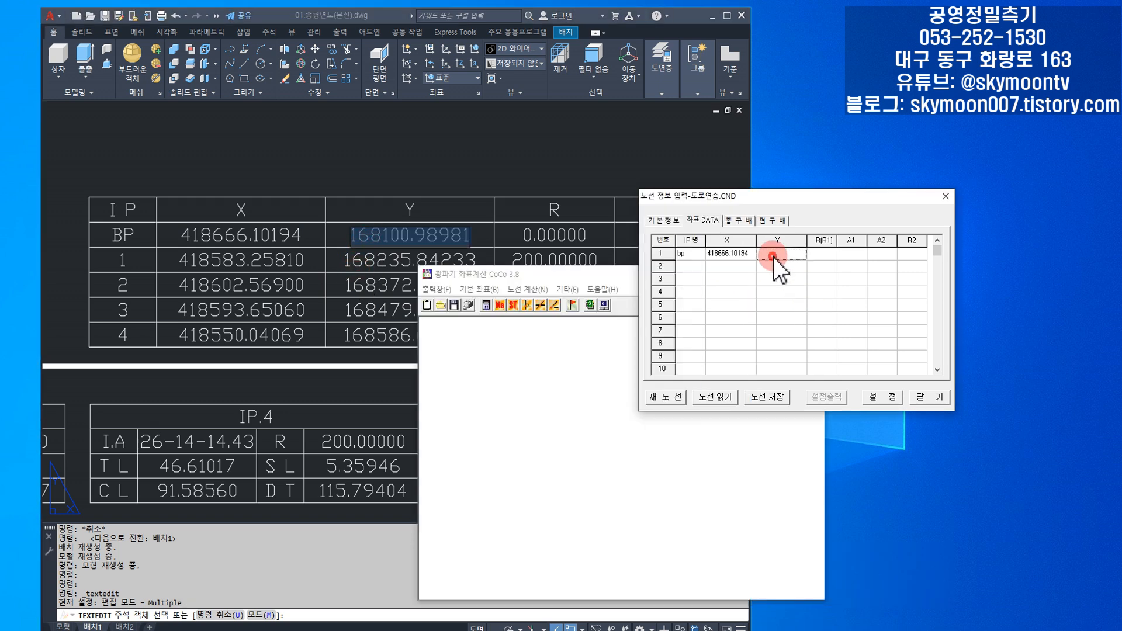
# - Check BP's R value in the drawing against the R, A1 and A2 cells of the bp row
pyautogui.click(510, 235)
pyautogui.click(537, 236)
pyautogui.click(539, 237)
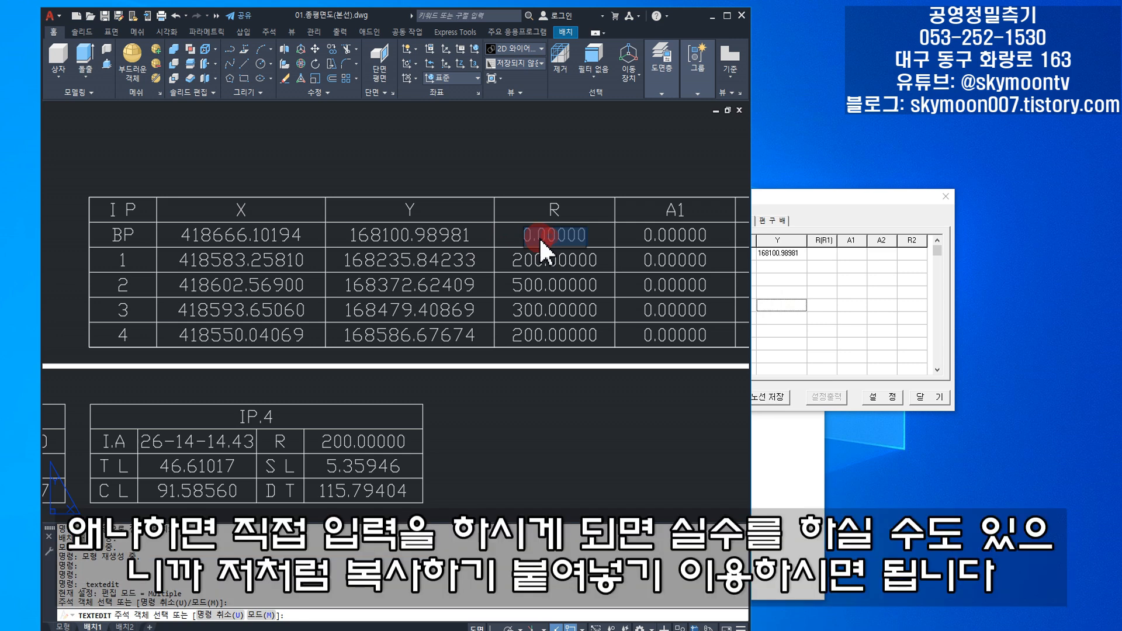
pyautogui.click(844, 298)
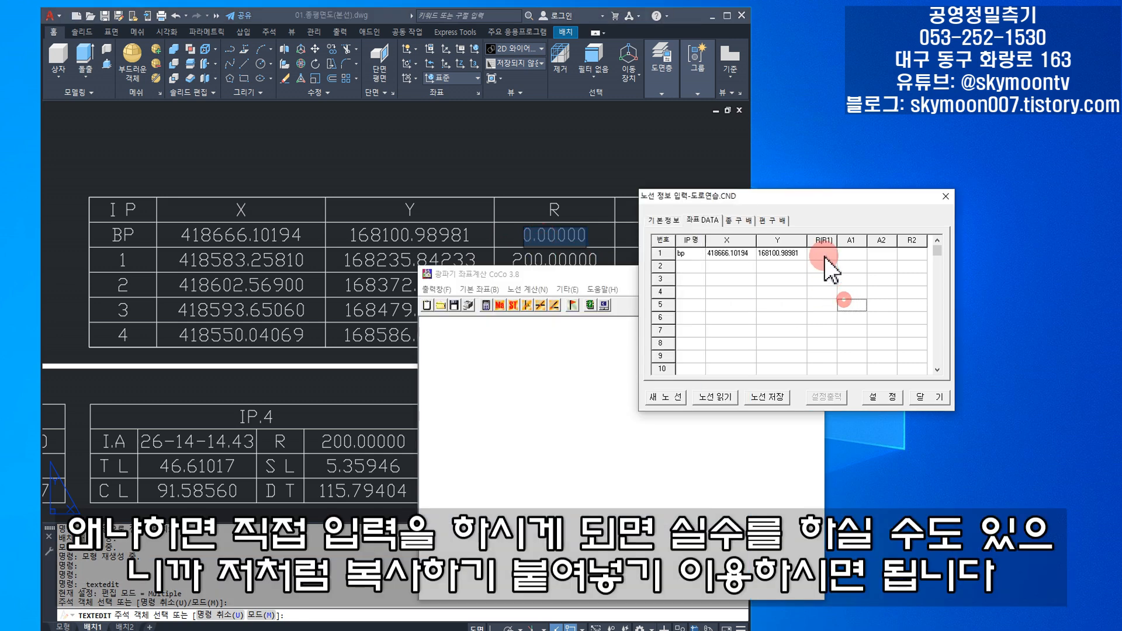
pyautogui.click(866, 253)
pyautogui.click(910, 253)
# - Name row 2 ip1 and copy IP 1's X coordinate 418583.25810 from the drawing into it
pyautogui.click(695, 268)
pyautogui.write('ip1')
pyautogui.click(182, 285)
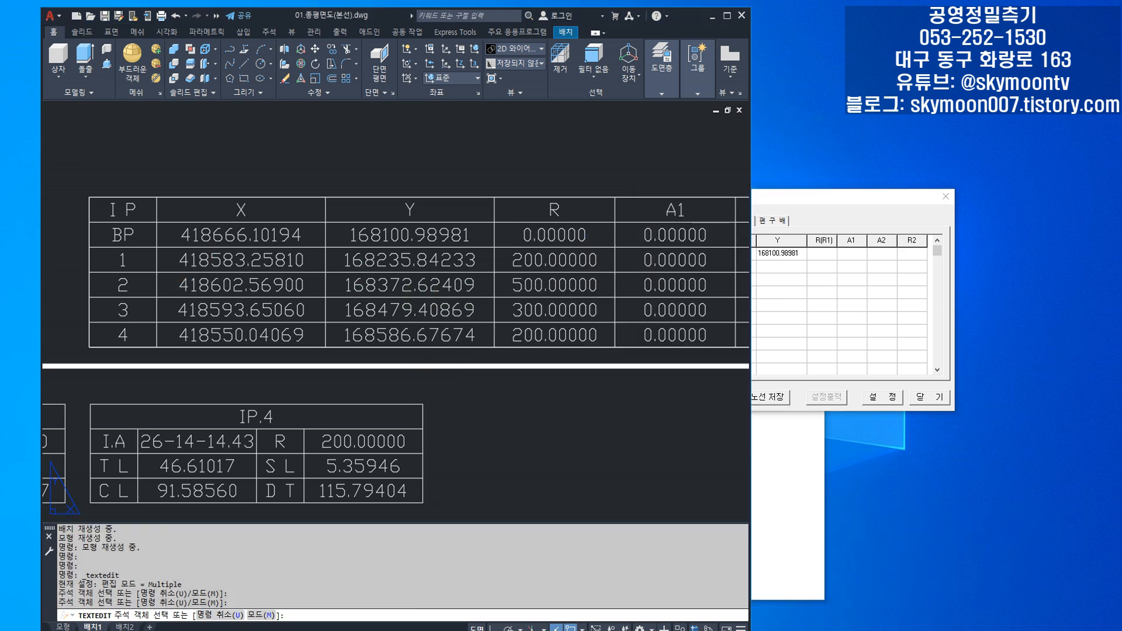
pyautogui.doubleClick(180, 275)
pyautogui.hotkey('ctrl', 'c')
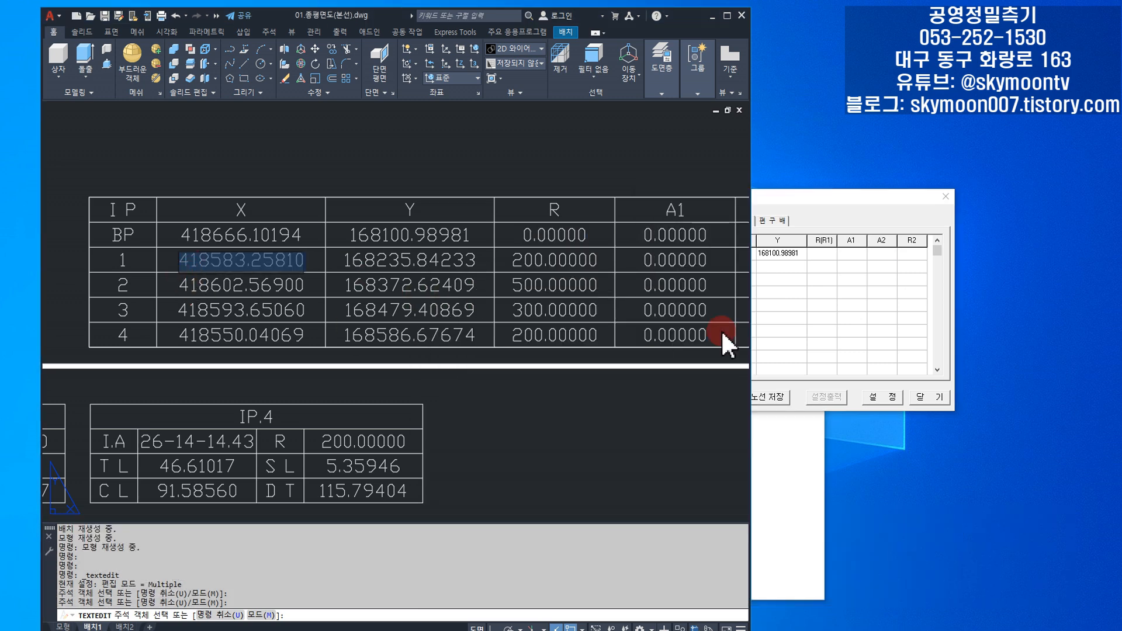
pyautogui.click(821, 326)
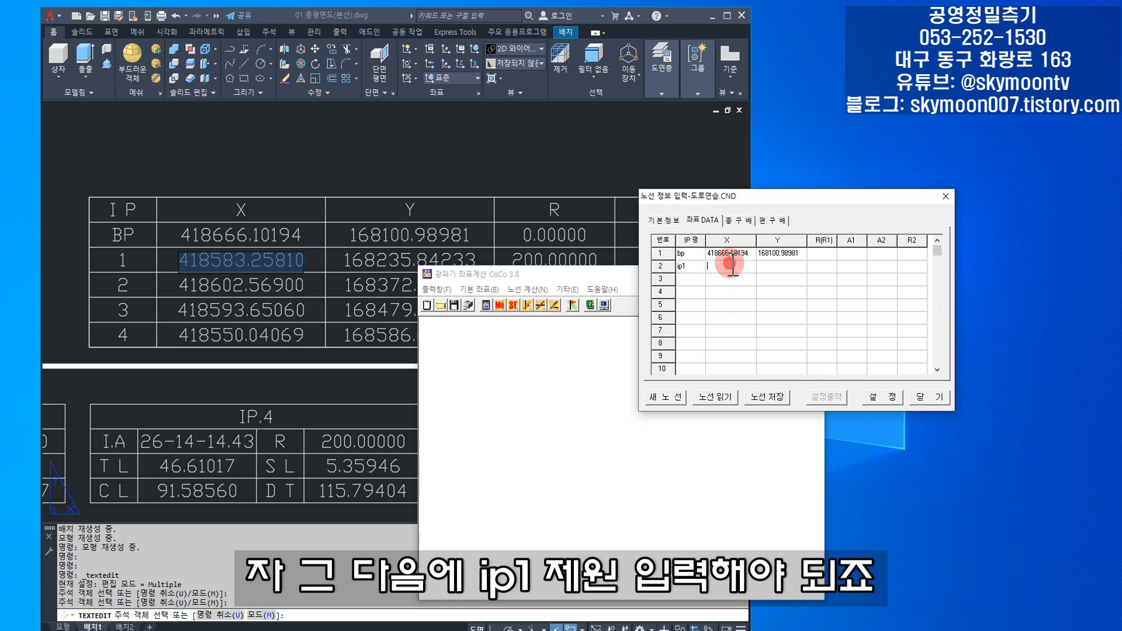
pyautogui.hotkey('ctrl', 'v')
# - Copy IP 1's Y coordinate 168235.84233 from the drawing into the ip1 row
pyautogui.click(322, 297)
pyautogui.click(392, 269)
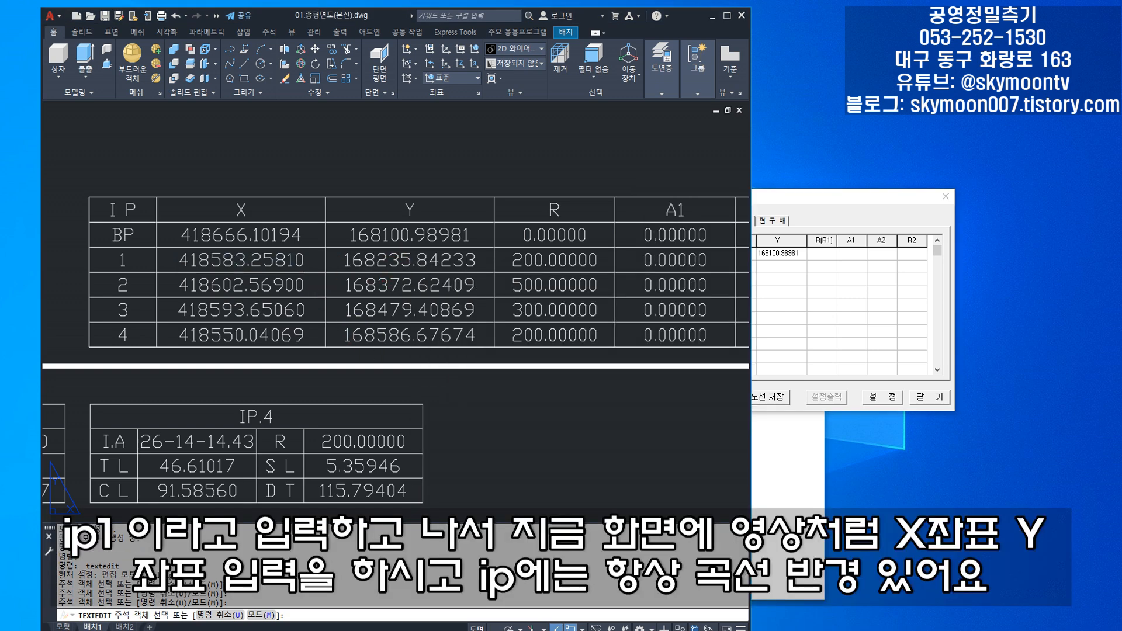
pyautogui.doubleClick(409, 272)
pyautogui.click(811, 309)
pyautogui.click(778, 266)
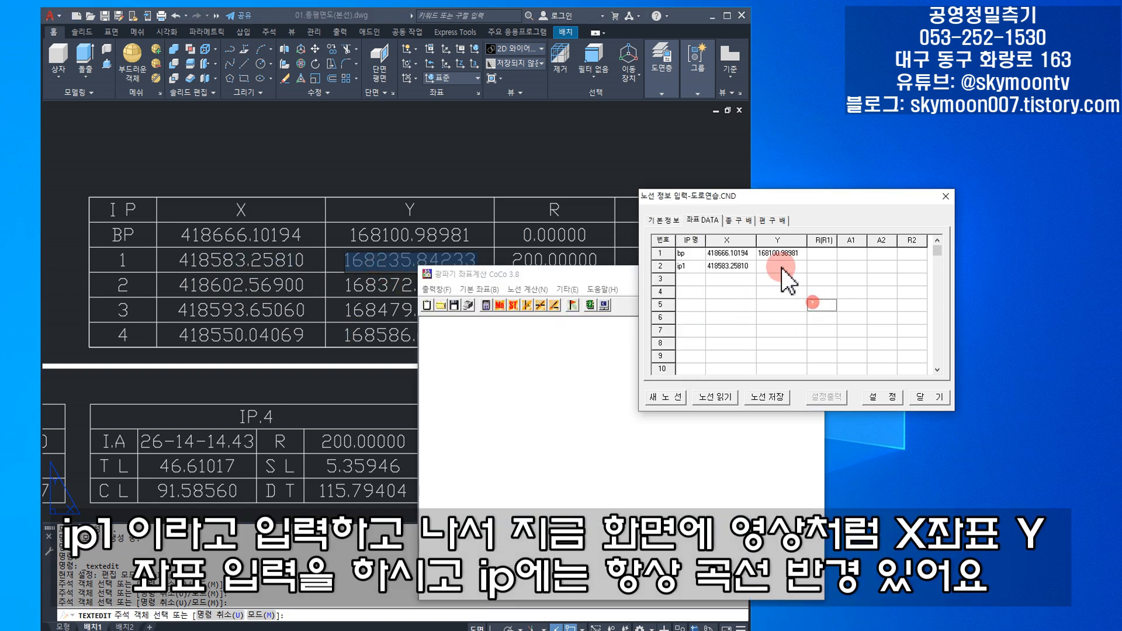
pyautogui.click(778, 267)
# - Look up IP 1's curve radius in the drawing and set R(R1) of the ip1 row to 200
pyautogui.click(379, 261)
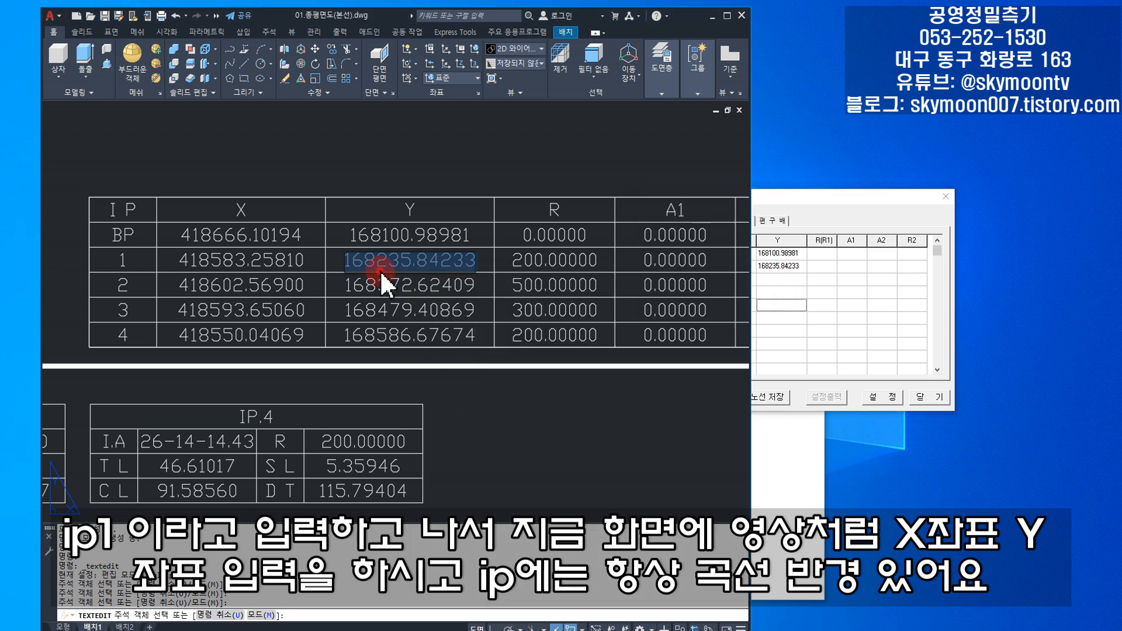
pyautogui.click(524, 260)
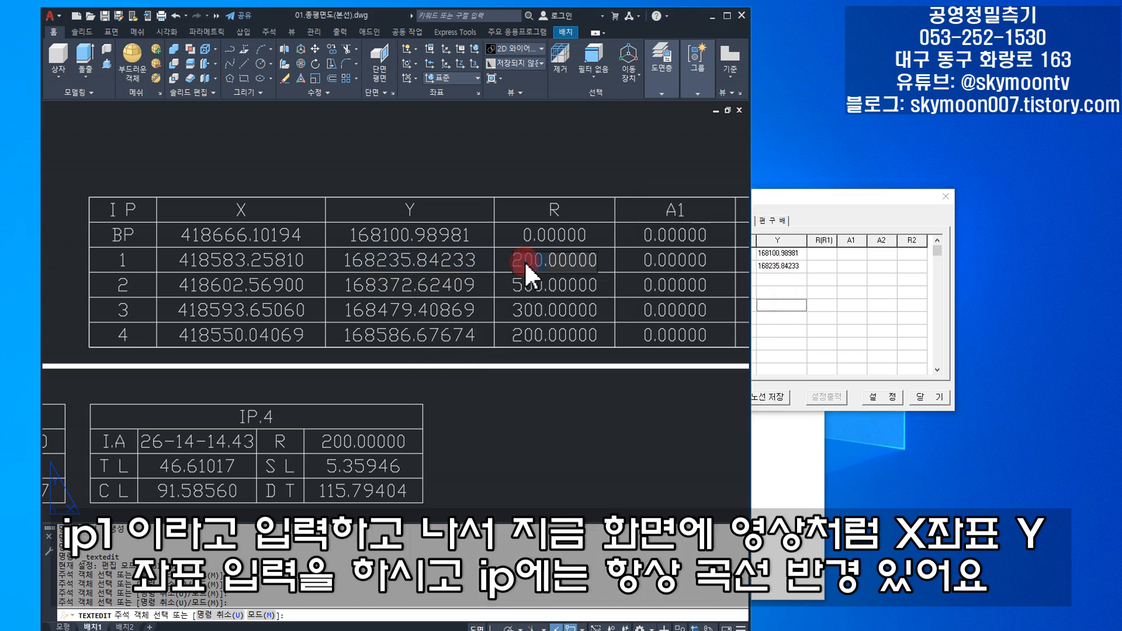
pyautogui.click(860, 331)
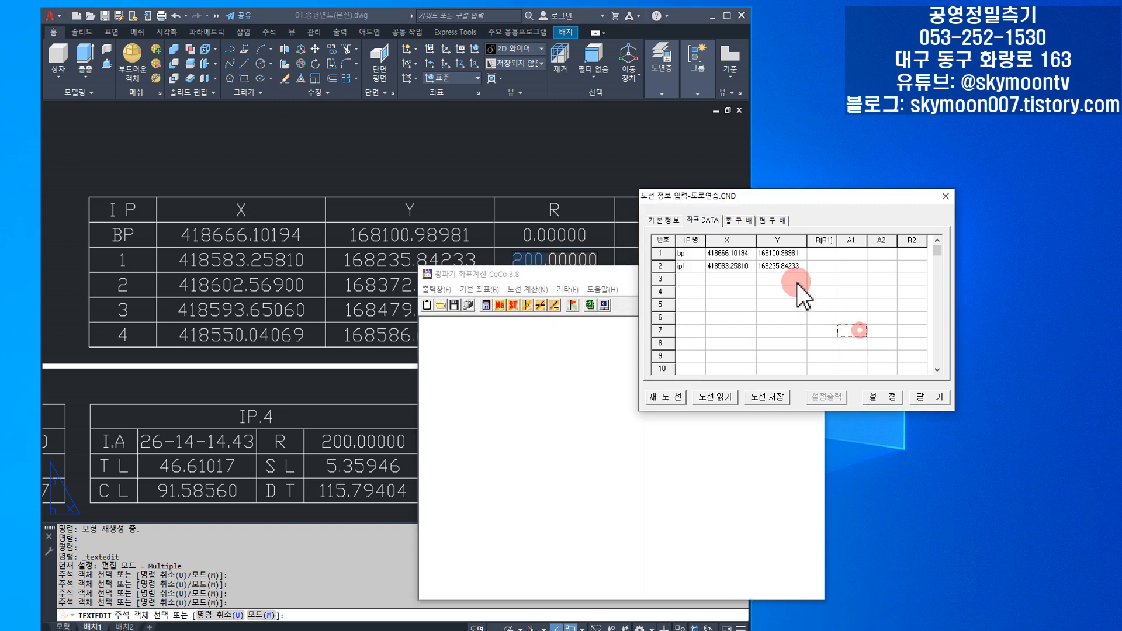
pyautogui.click(821, 266)
pyautogui.write('200')
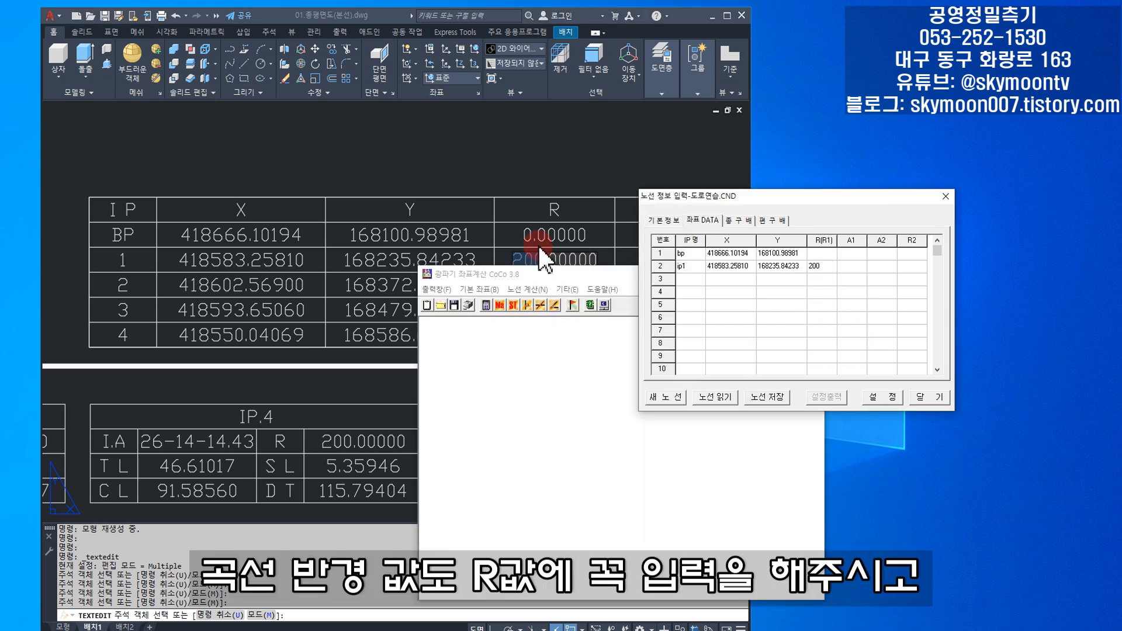
# - Check IP 1's clothoid values in the drawing and set A1 and A2 of the ip1 row to 0
pyautogui.click(543, 260)
pyautogui.click(649, 260)
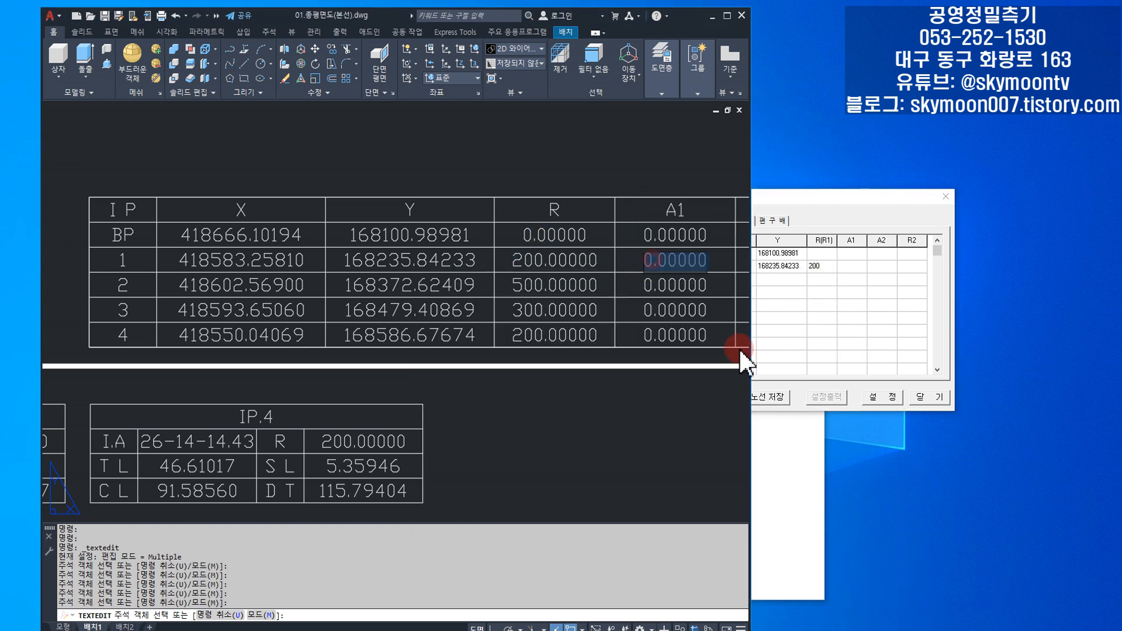
pyautogui.scroll(-4, 597, 286)
pyautogui.scroll(2, 597, 286)
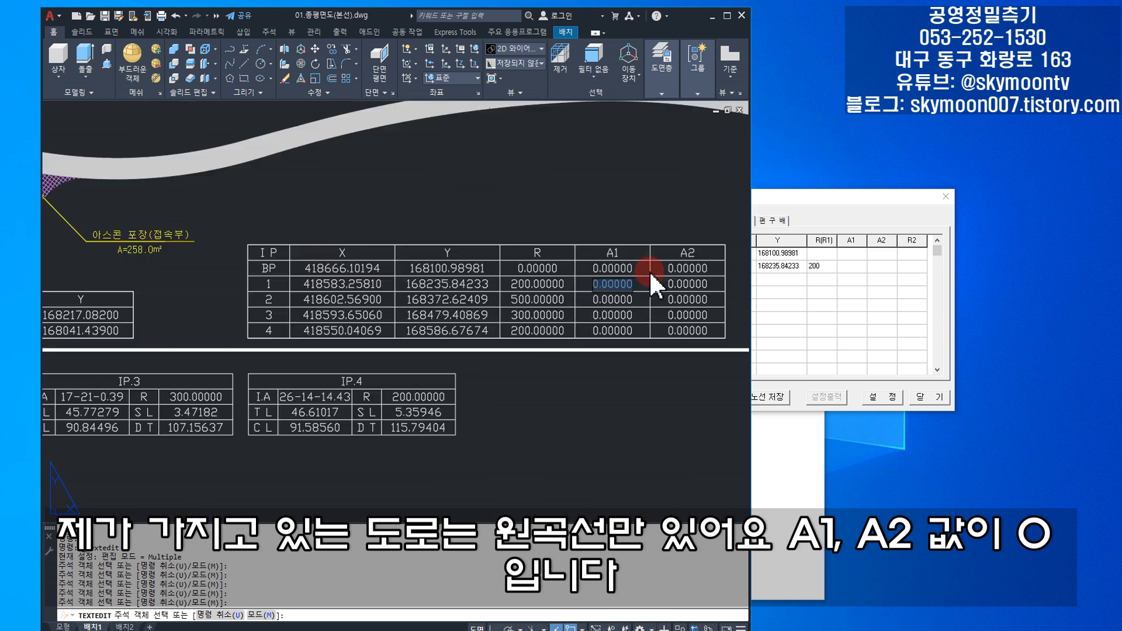
pyautogui.moveTo(641, 294); pyautogui.dragTo(549, 300)
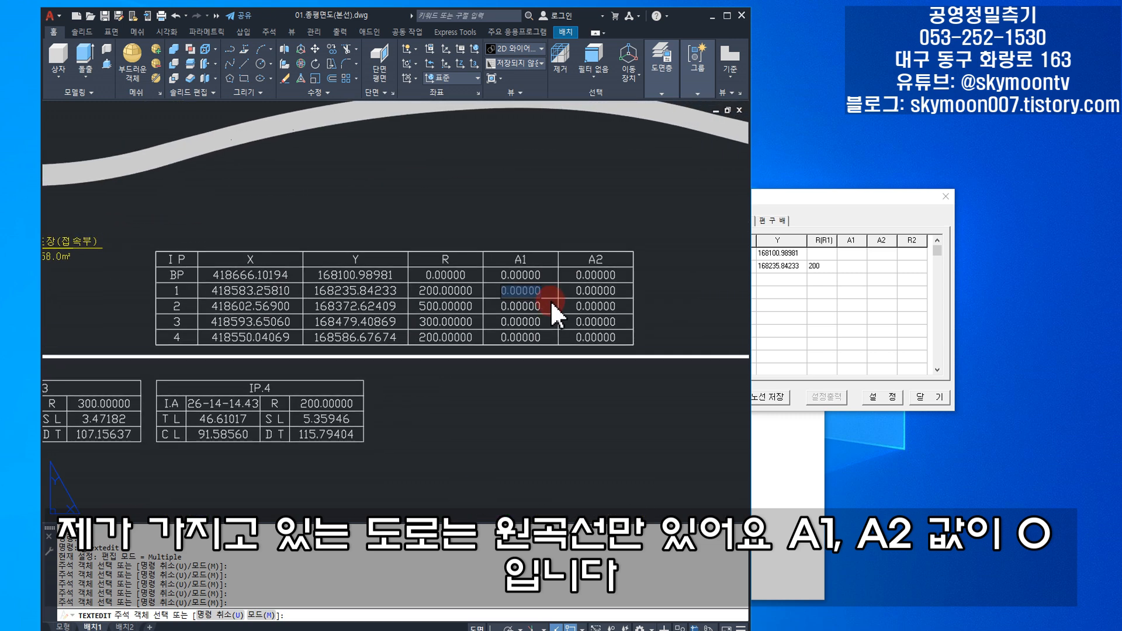
pyautogui.click(851, 267)
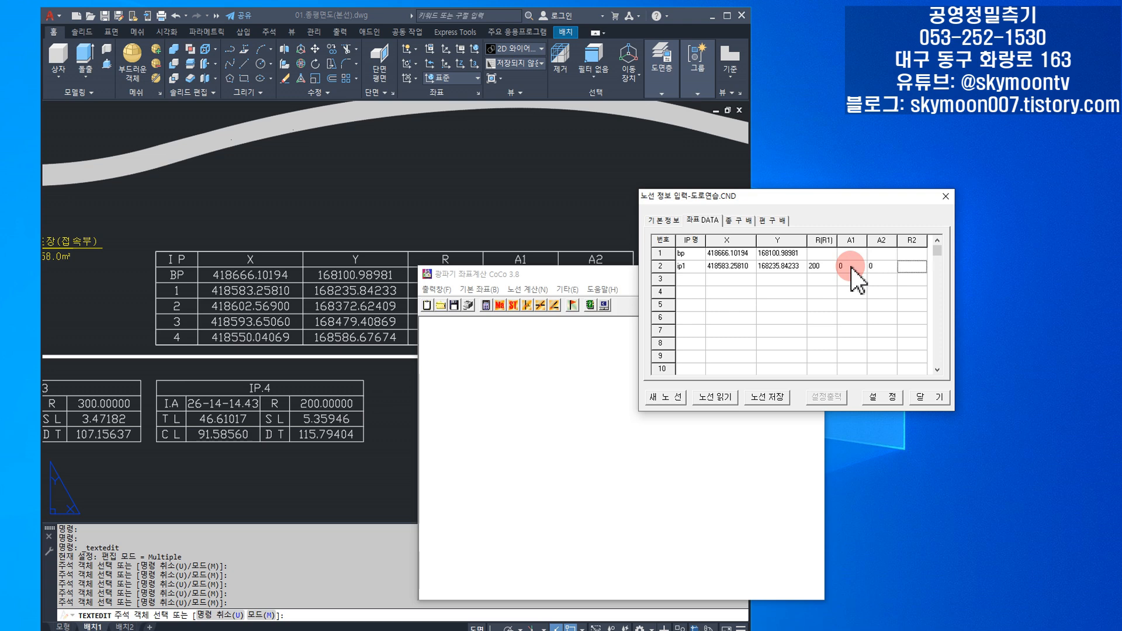
pyautogui.click(820, 343)
# - Fill row 3 as ip2 with X 418602.56900, Y 168372.62409 and R 500.00000 copied from the drawing
pyautogui.click(213, 314)
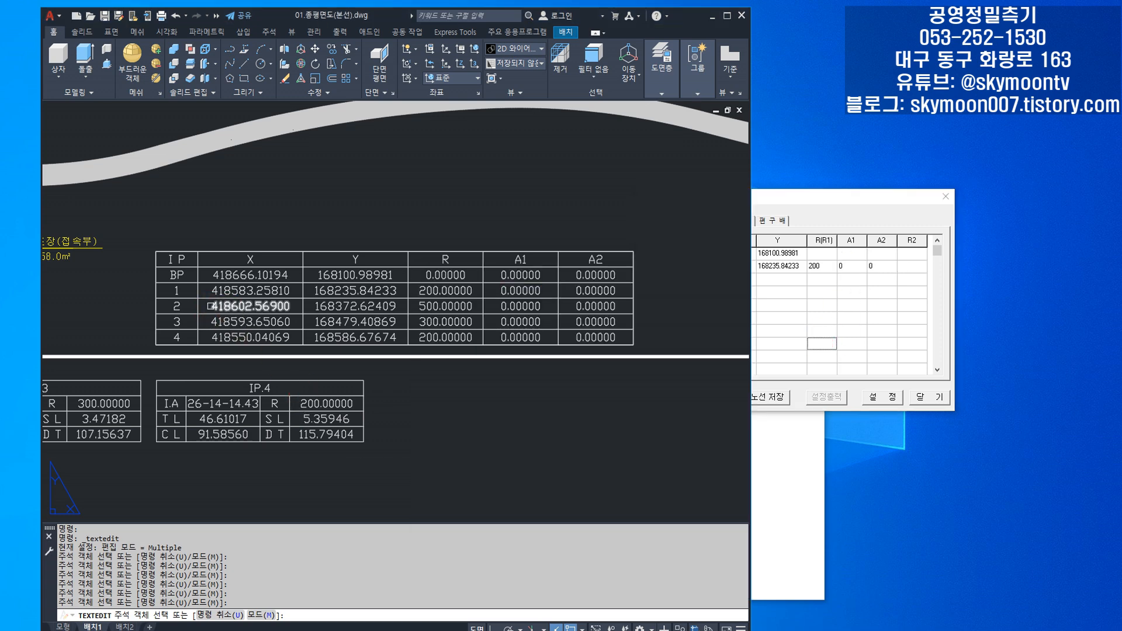
pyautogui.click(222, 308)
pyautogui.click(731, 285)
pyautogui.write('418602.56900')
pyautogui.click(374, 308)
pyautogui.click(781, 280)
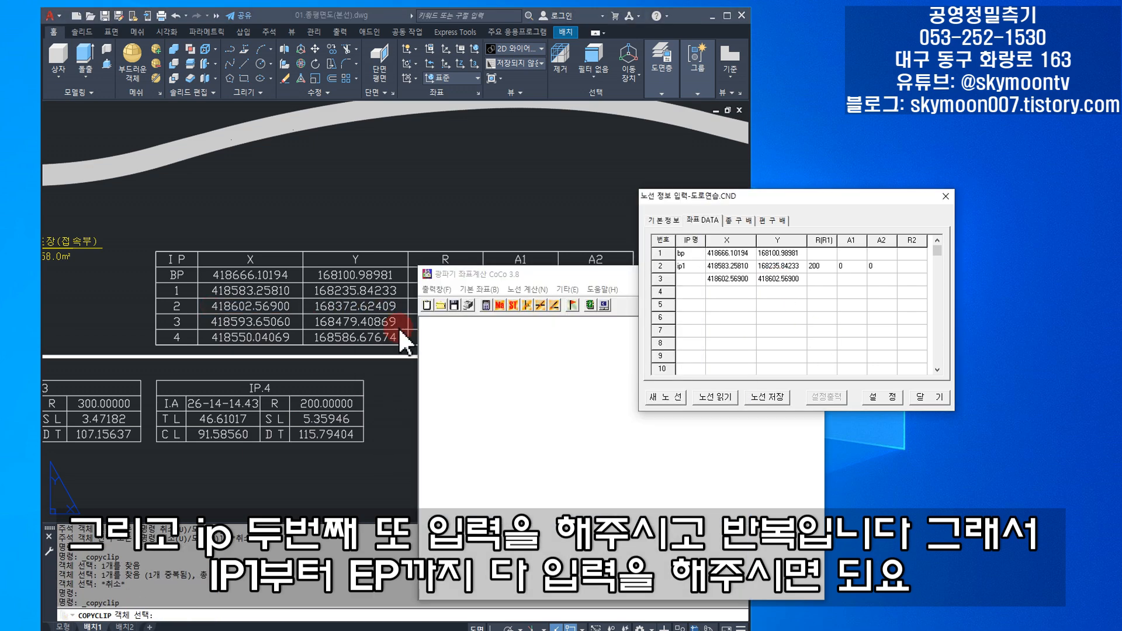
pyautogui.click(398, 328)
pyautogui.hotkey('ctrl', 'c')
pyautogui.doubleClick(380, 307)
pyautogui.hotkey('ctrl', 'v')
pyautogui.click(691, 281)
pyautogui.write('ip2')
# - Fill row 4 as ip3 with X 418593.65060, Y 168479.40869 and R 300.00000 copied from the drawing
pyautogui.press('Return')
pyautogui.write('ip3')
pyautogui.click(713, 288)
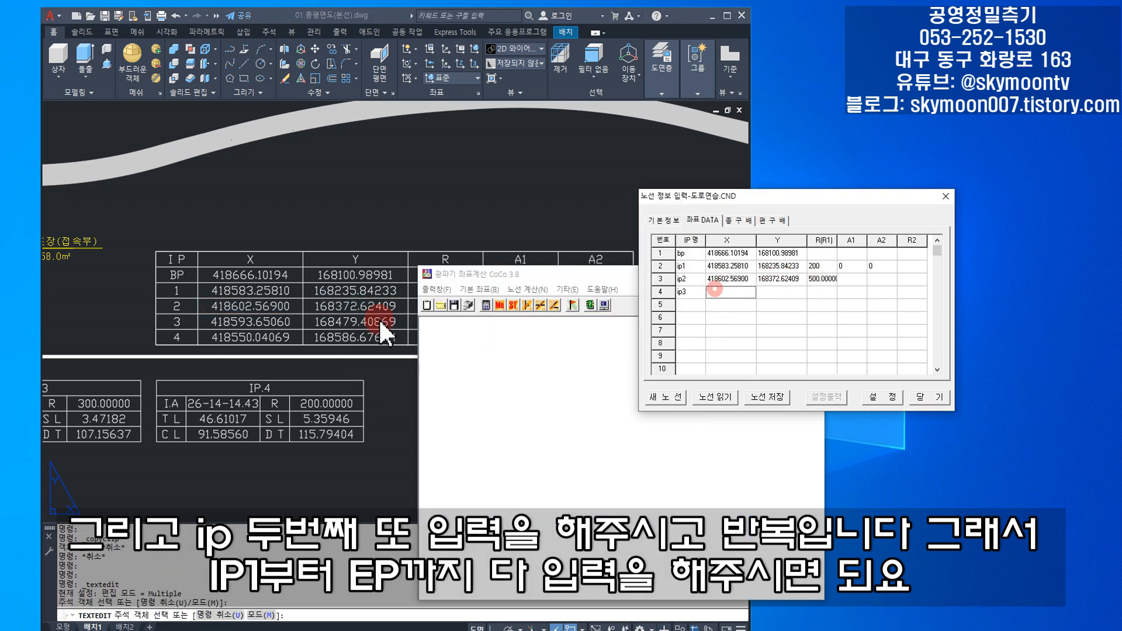
pyautogui.doubleClick(377, 321)
# - Fill row 5 as ip4 with X 418550.04069, Y 168586.67674 and R 200.00000 copied from the drawing
pyautogui.doubleClick(250, 337)
pyautogui.click(720, 305)
pyautogui.write('ip4')
pyautogui.doubleClick(355, 337)
pyautogui.click(775, 307)
pyautogui.doubleClick(445, 337)
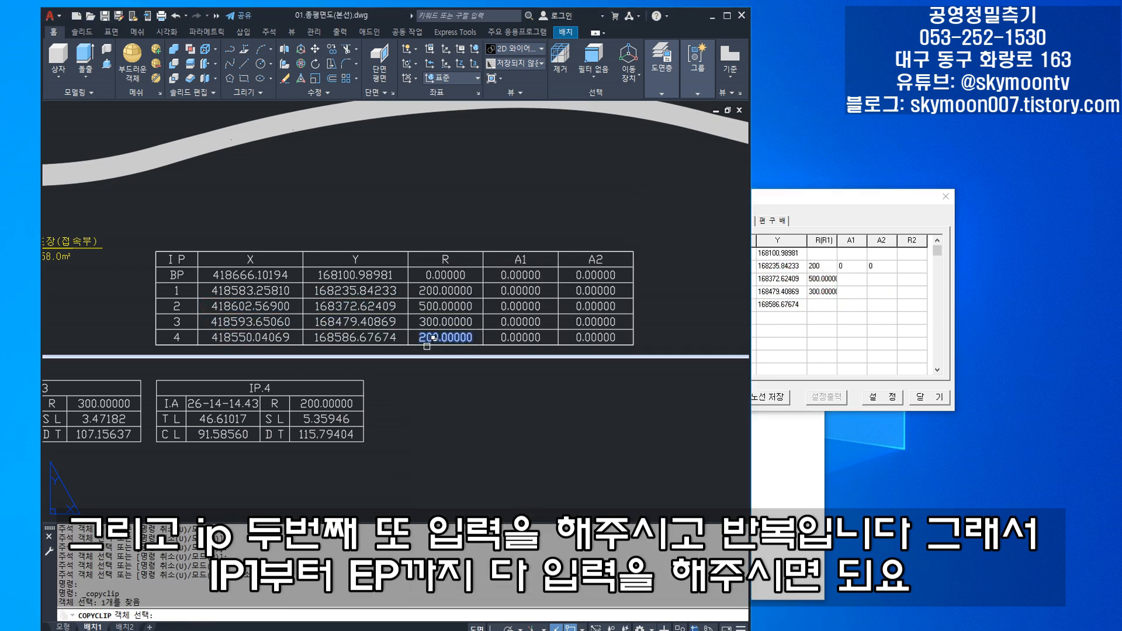
pyautogui.click(818, 305)
pyautogui.hotkey('ctrl', 'v')
# - Fill row 6 as ip5 with X 418572.46752, Y 168898.54699 and R 600.00000 copied from the drawing
pyautogui.doubleClick(251, 343)
pyautogui.click(691, 317)
pyautogui.write('ip5')
pyautogui.click(352, 343)
pyautogui.click(782, 317)
pyautogui.click(440, 344)
pyautogui.click(822, 318)
# - Fill row 7 as ip6 with X 418473.71105, Y 169113.04677 and R 3500.00000 copied from the drawing
pyautogui.click(250, 359)
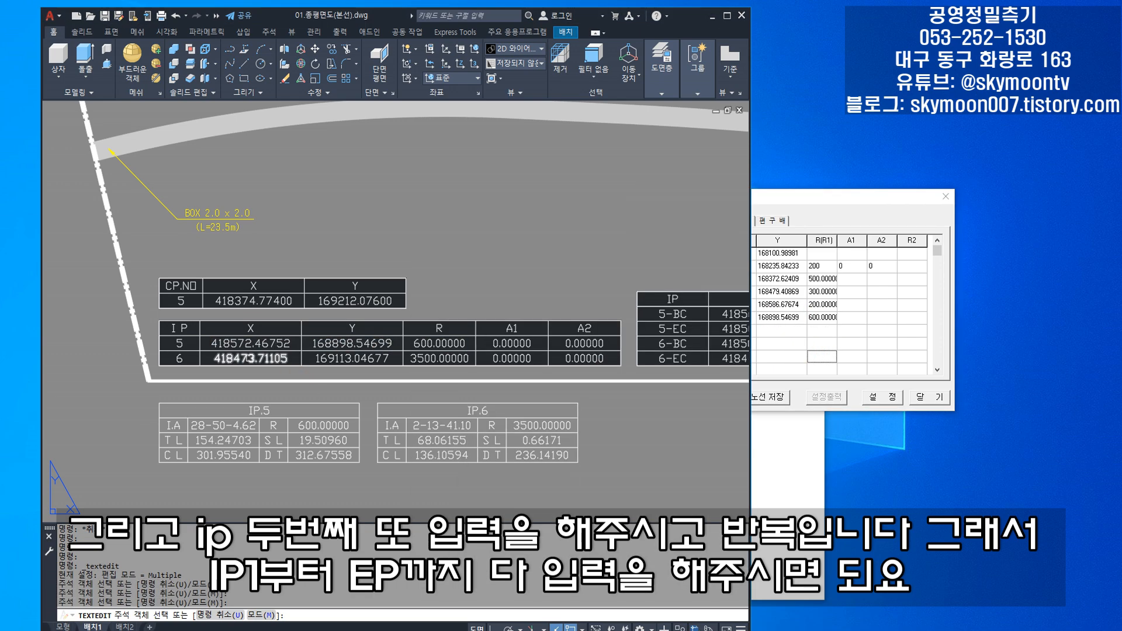
pyautogui.doubleClick(352, 358)
pyautogui.click(781, 330)
pyautogui.doubleClick(439, 358)
pyautogui.click(821, 330)
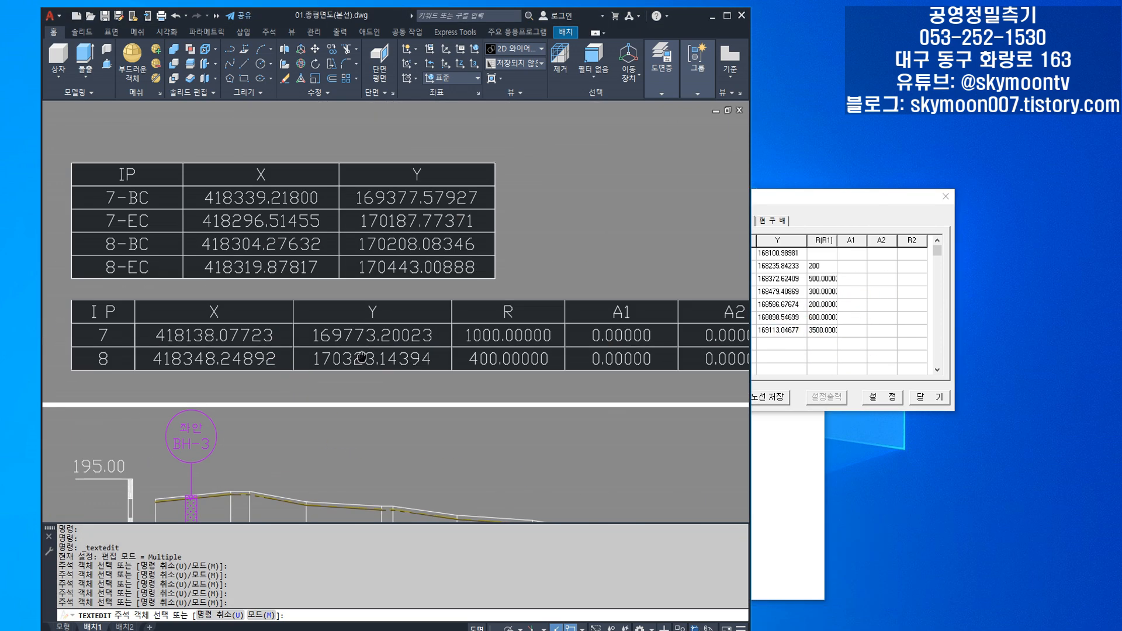
# - Fill row 8 as ip7 with X 418138.07723 and Y 169773.20023 copied from the drawing, and R 1000
pyautogui.click(691, 343)
pyautogui.write('ip7')
pyautogui.doubleClick(189, 335)
pyautogui.click(723, 343)
pyautogui.hotkey('ctrl', 'v')
pyautogui.doubleClick(347, 336)
pyautogui.click(782, 343)
pyautogui.click(822, 343)
pyautogui.write('1000')
# - Fill row 9 as ip8 with X 418348.24892, Y 170323.14394 and R 400.00000 copied from the drawing
pyautogui.doubleClick(215, 358)
pyautogui.scroll(-5, 466, 413)
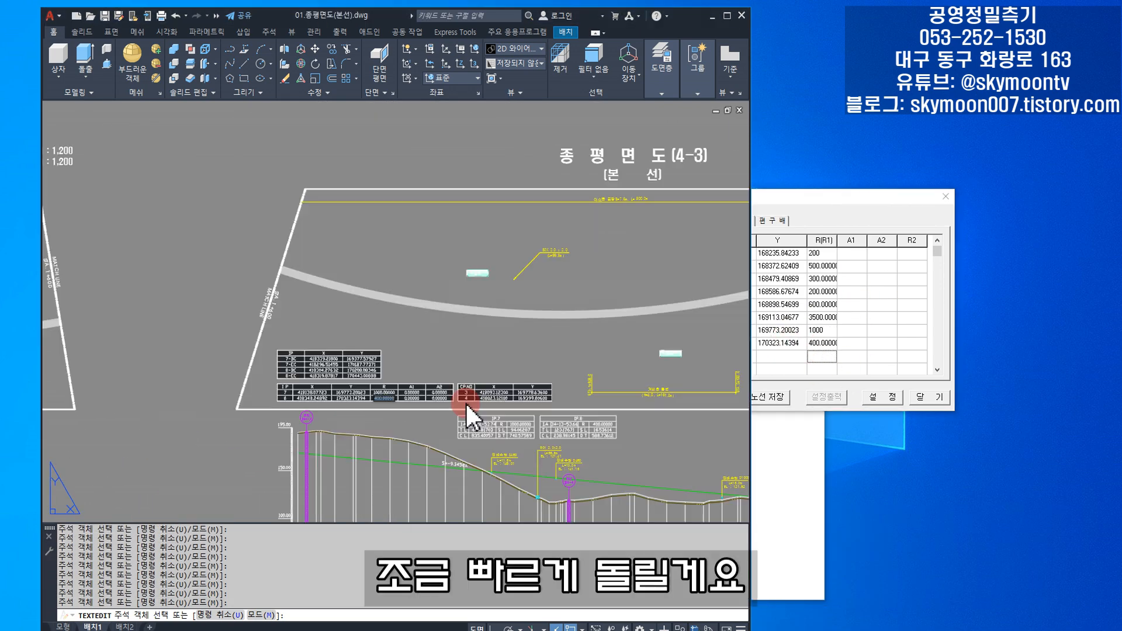
# - Find the EP coordinate table in the drawing and name row 10 ep
pyautogui.scroll(5, 465, 413)
pyautogui.moveTo(377, 412); pyautogui.dragTo(491, 400)
pyautogui.click(830, 397)
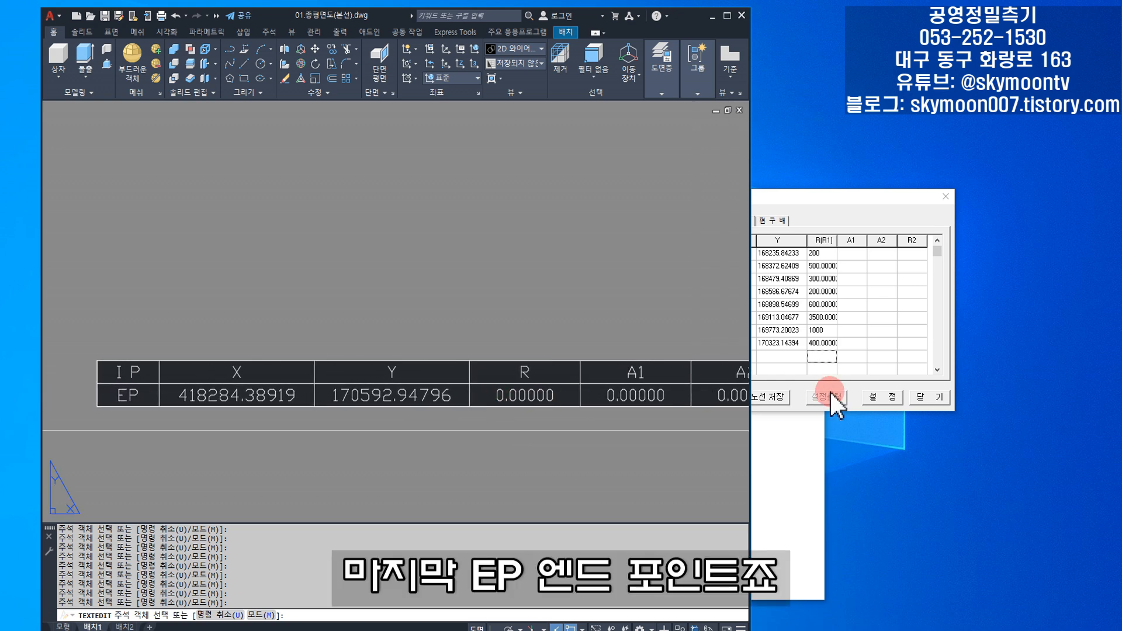
pyautogui.click(695, 357)
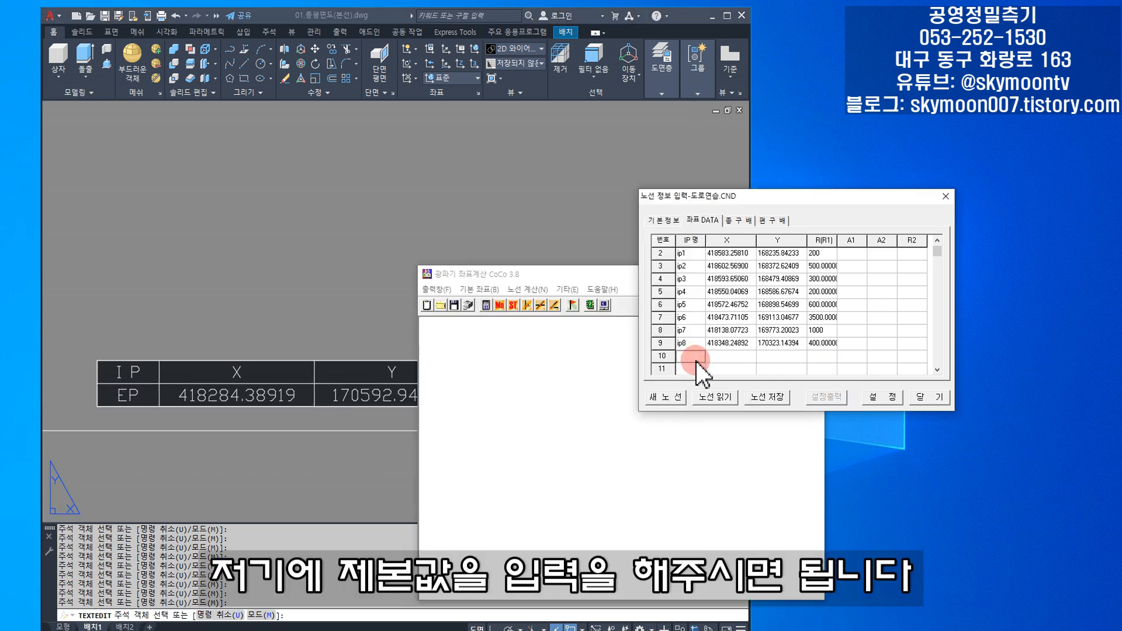
pyautogui.write('ep')
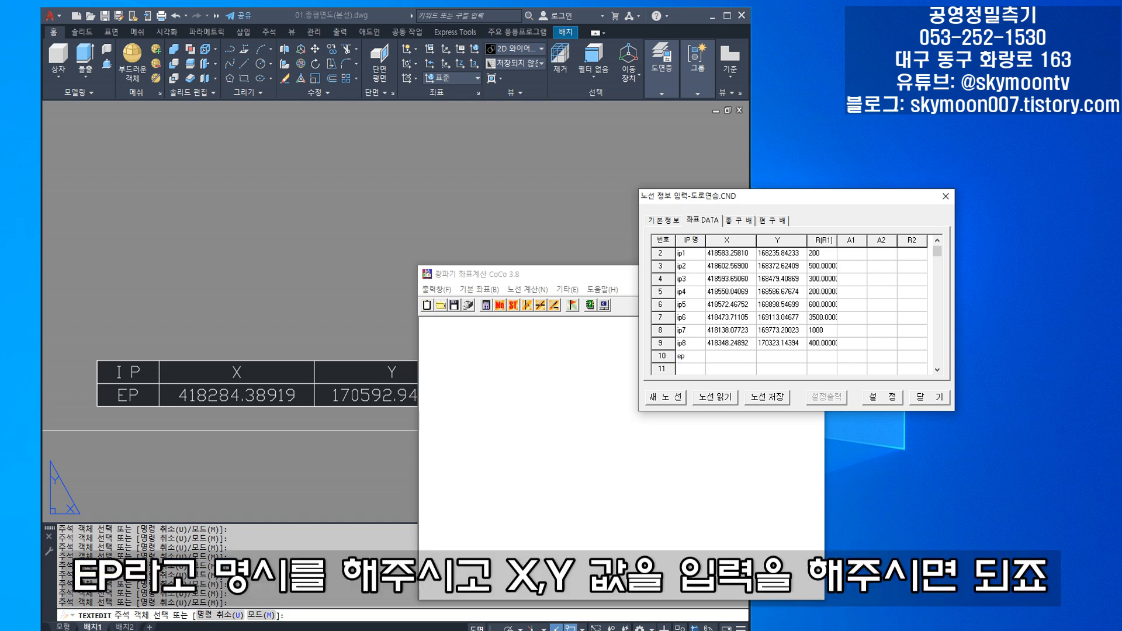
# - Copy the EP X coordinate 418284.38919 from the drawing into the ep row
pyautogui.click(750, 365)
pyautogui.click(628, 372)
pyautogui.click(244, 432)
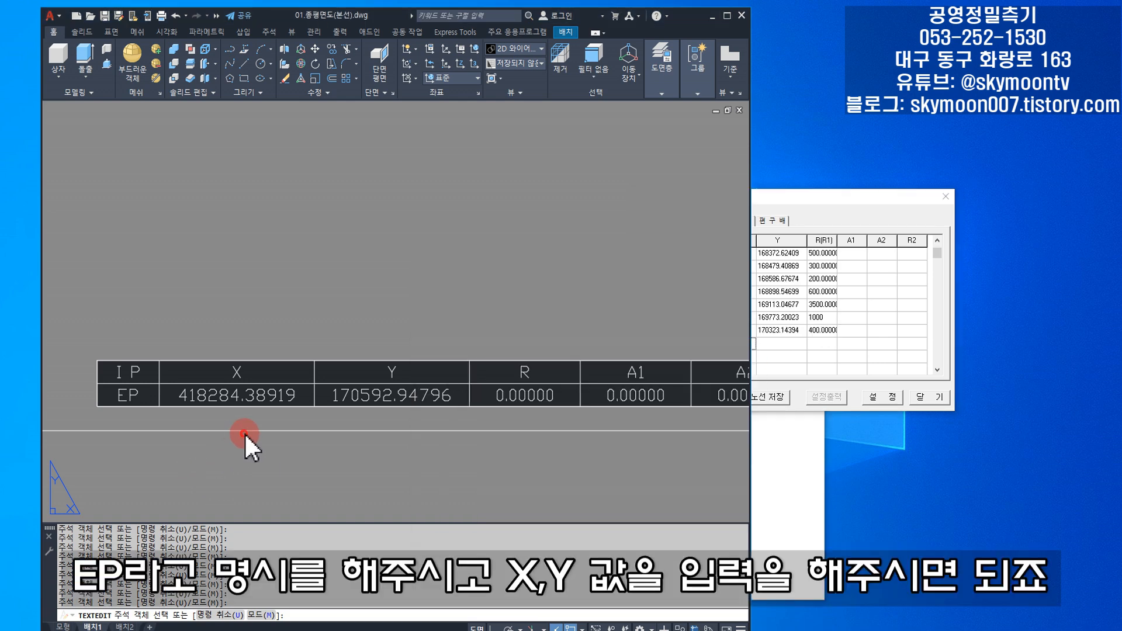
pyautogui.click(220, 397)
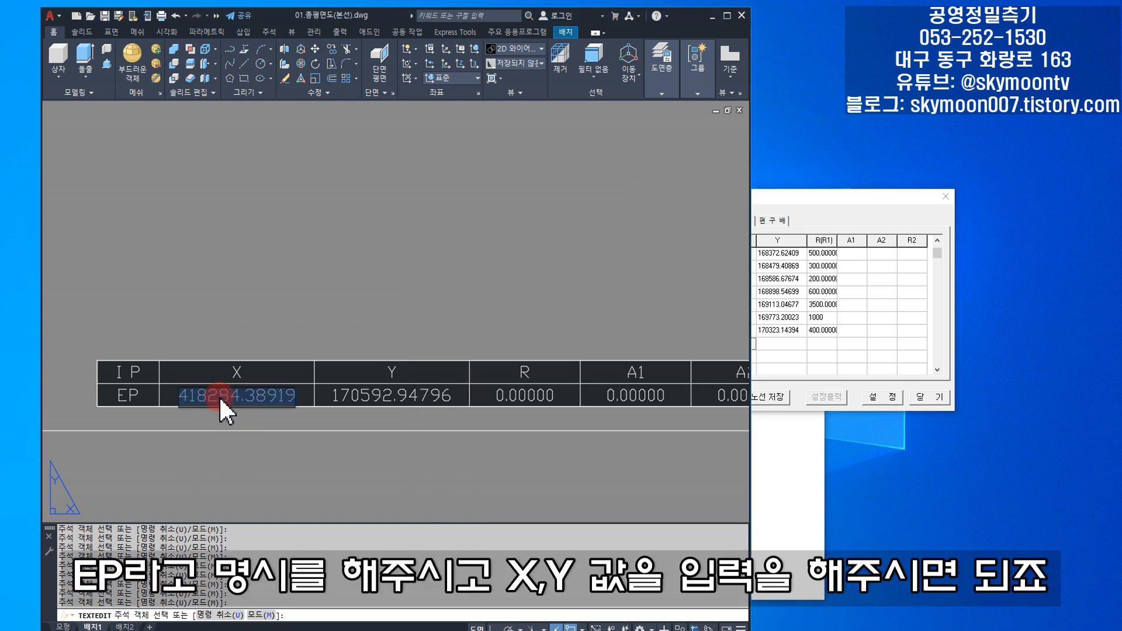
pyautogui.hotkey('ctrl', 'c')
pyautogui.click(826, 349)
pyautogui.click(738, 344)
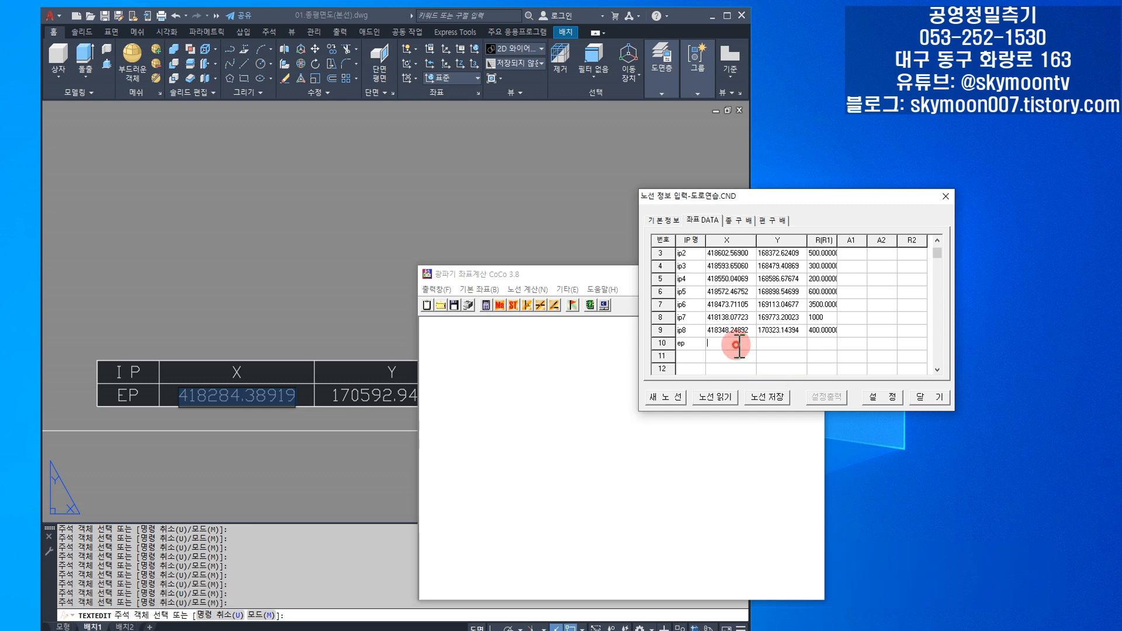
pyautogui.hotkey('ctrl', 'v')
# - Copy the EP Y coordinate 170592.94796 from the drawing into the ep row
pyautogui.click(326, 477)
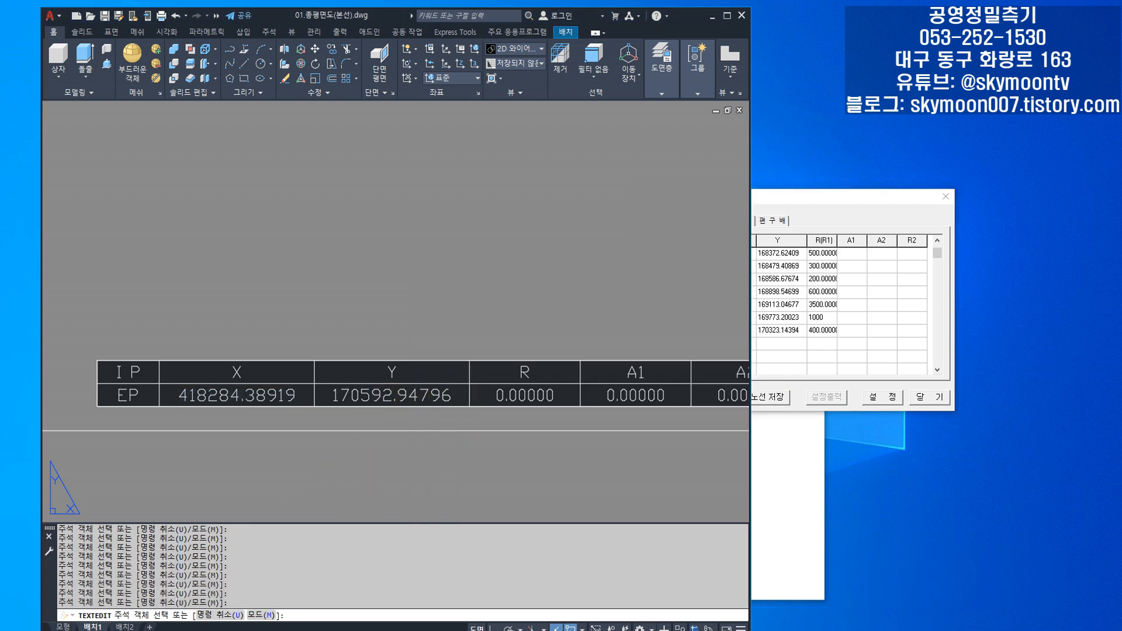
pyautogui.click(367, 398)
pyautogui.hotkey('ctrl', 'c')
pyautogui.click(800, 362)
pyautogui.click(771, 343)
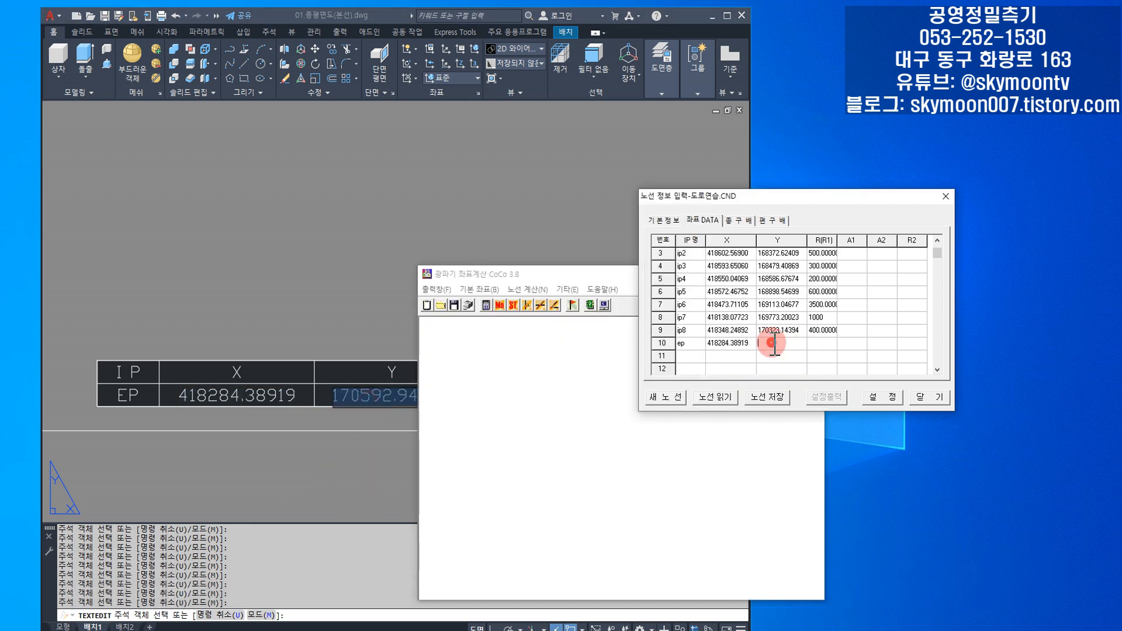
pyautogui.hotkey('ctrl', 'v')
# - Check EP's curve radius in the drawing and set R(R1) of the ep row to 0
pyautogui.click(326, 482)
pyautogui.click(546, 413)
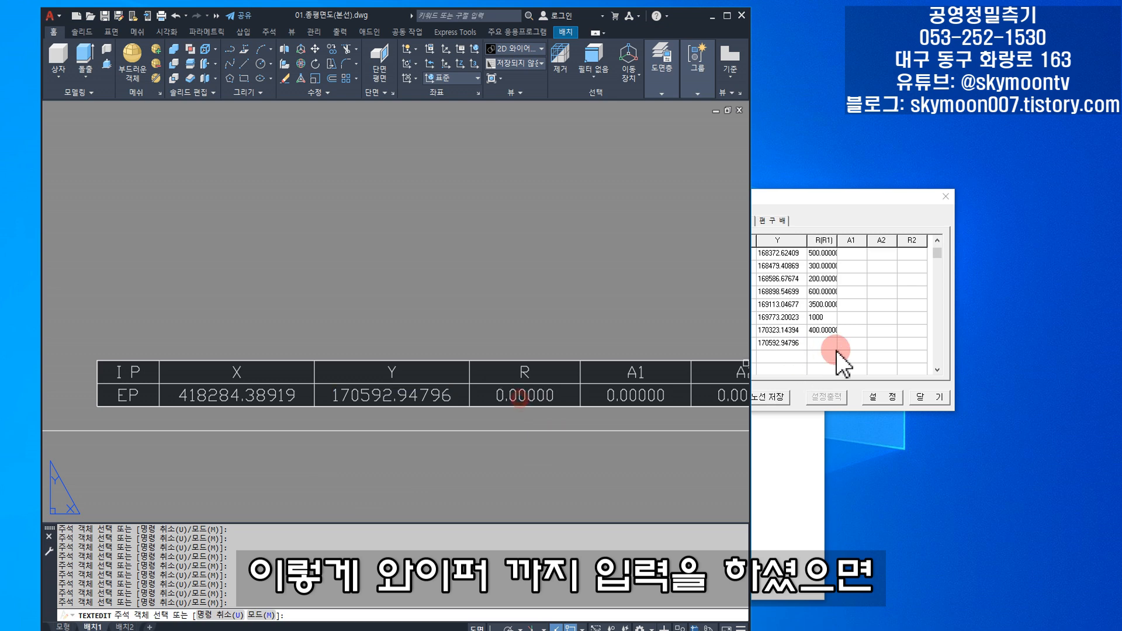
pyautogui.click(832, 349)
pyautogui.write('0')
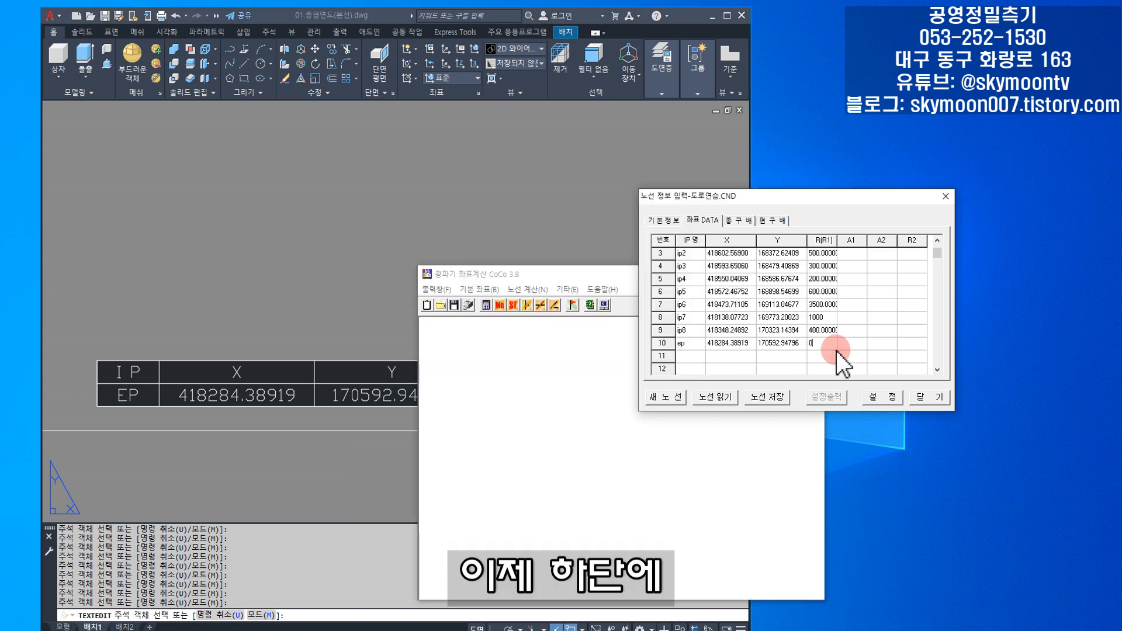
# - Set R(R1) of the bp row to 0 and check the rows down to ep
pyautogui.scroll(4, 836, 350)
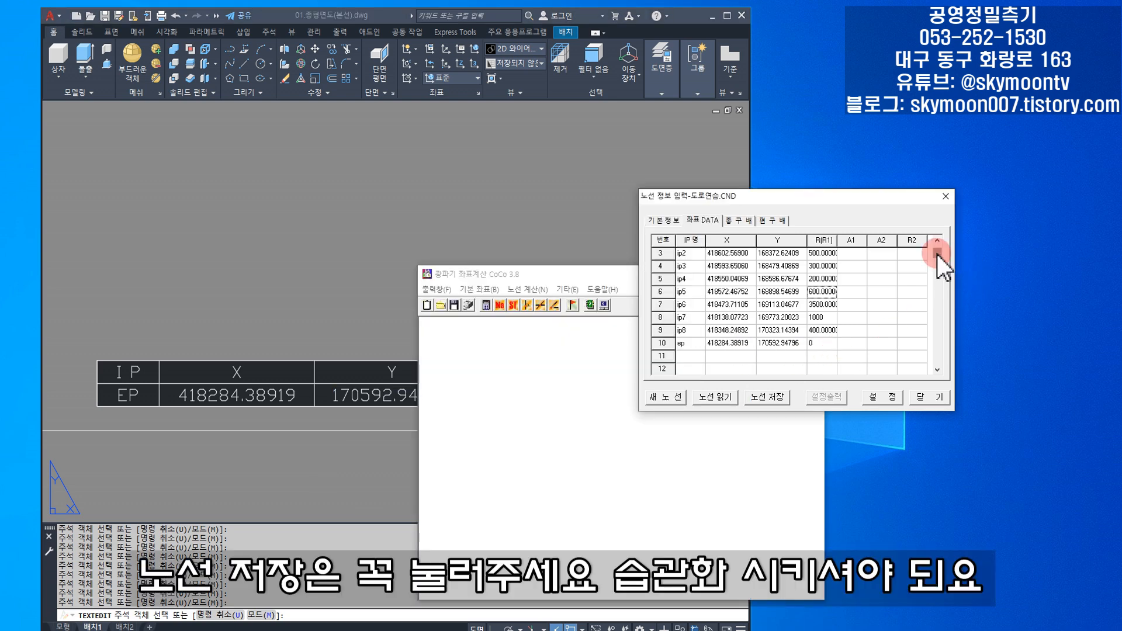
pyautogui.moveTo(937, 253); pyautogui.dragTo(940, 247)
pyautogui.click(815, 255)
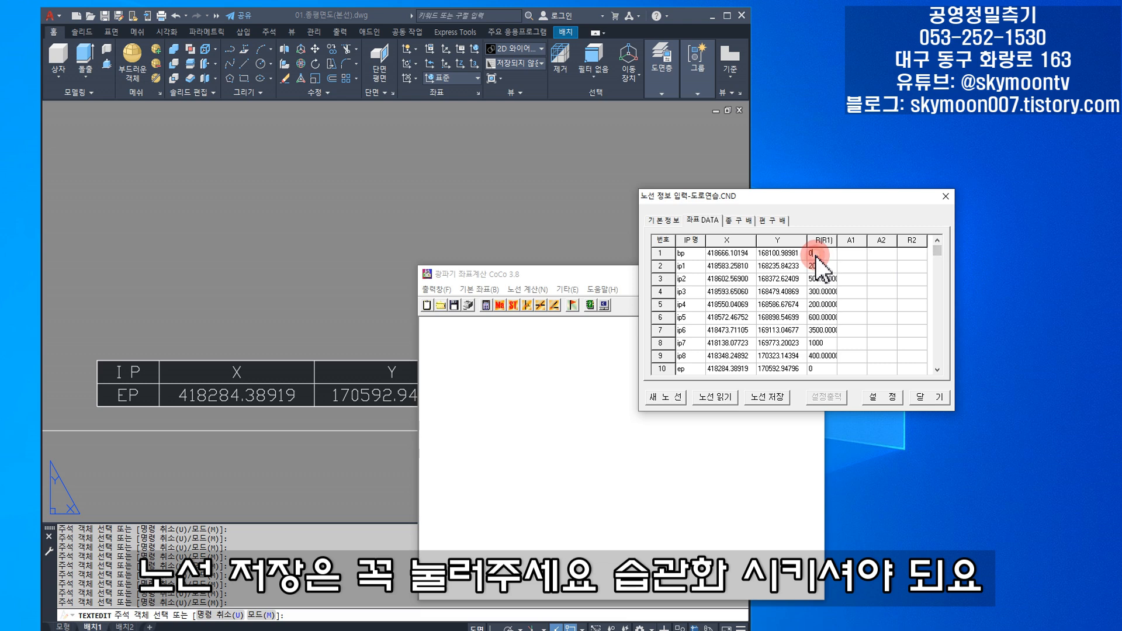
pyautogui.scroll(-14, 871, 321)
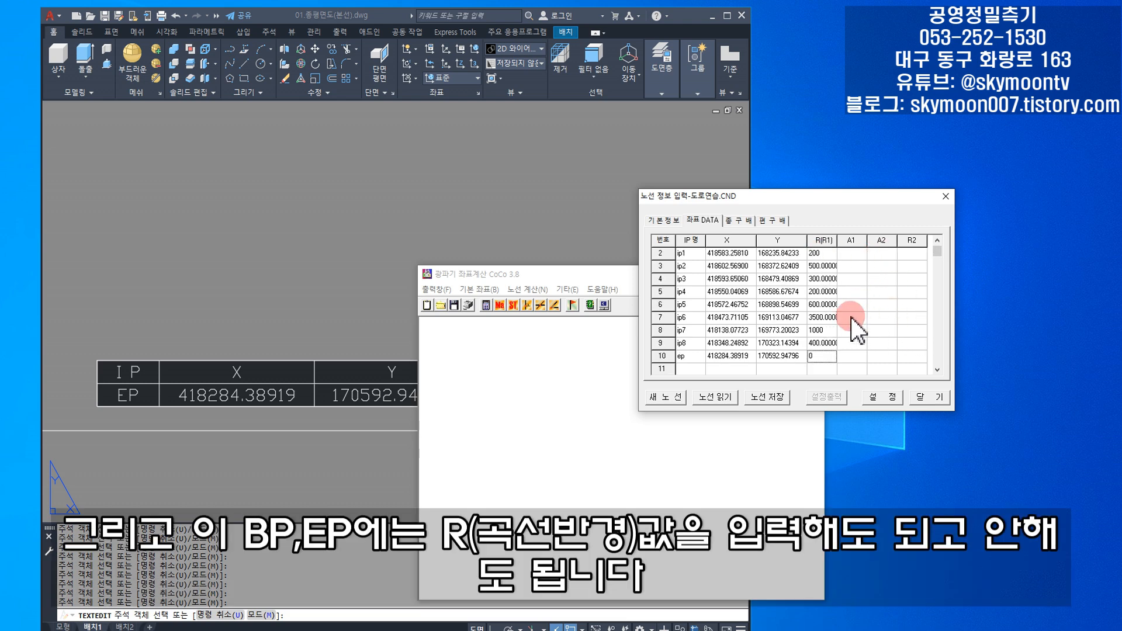
pyautogui.scroll(14, 850, 327)
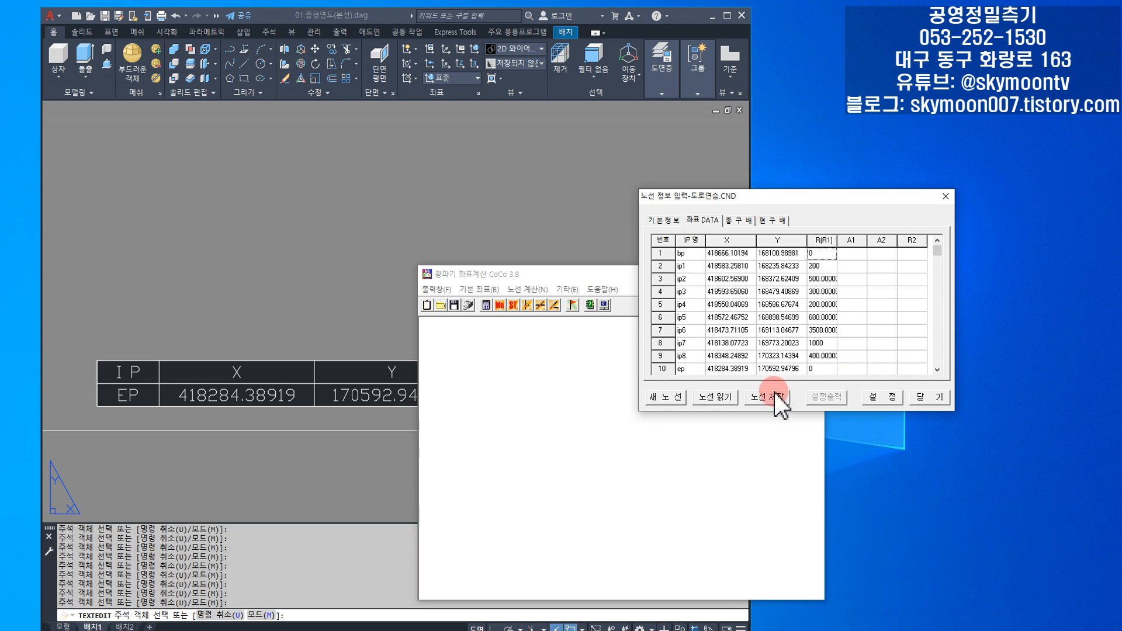
# - Save the route data as 도로연습.CND and apply the route settings, closing the route information dialog
pyautogui.click(766, 396)
pyautogui.click(701, 349)
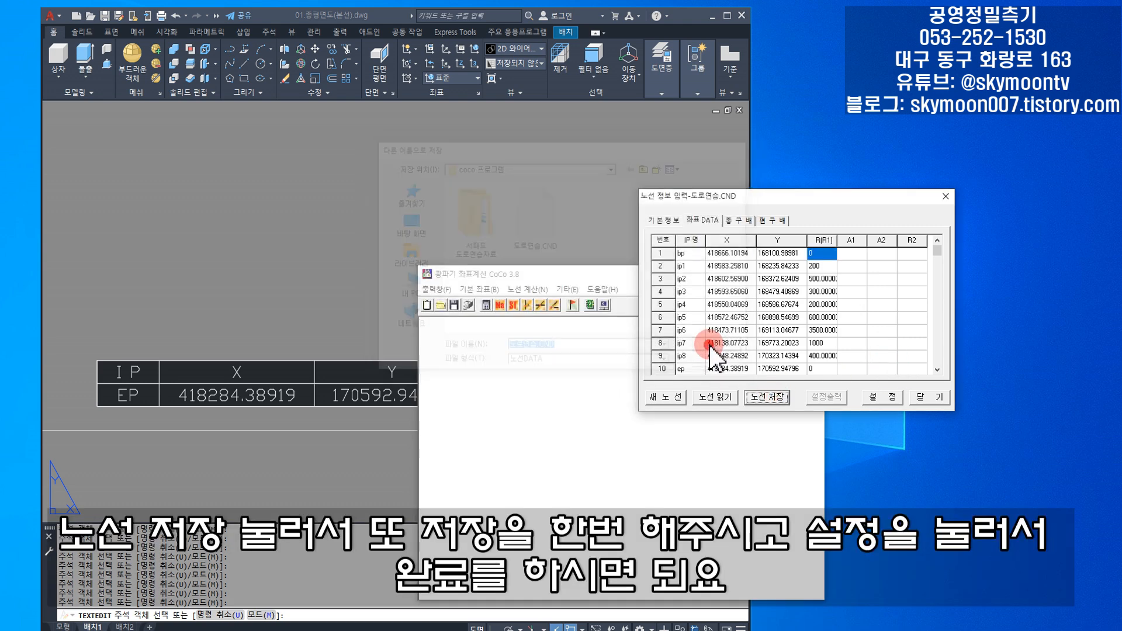
pyautogui.click(882, 398)
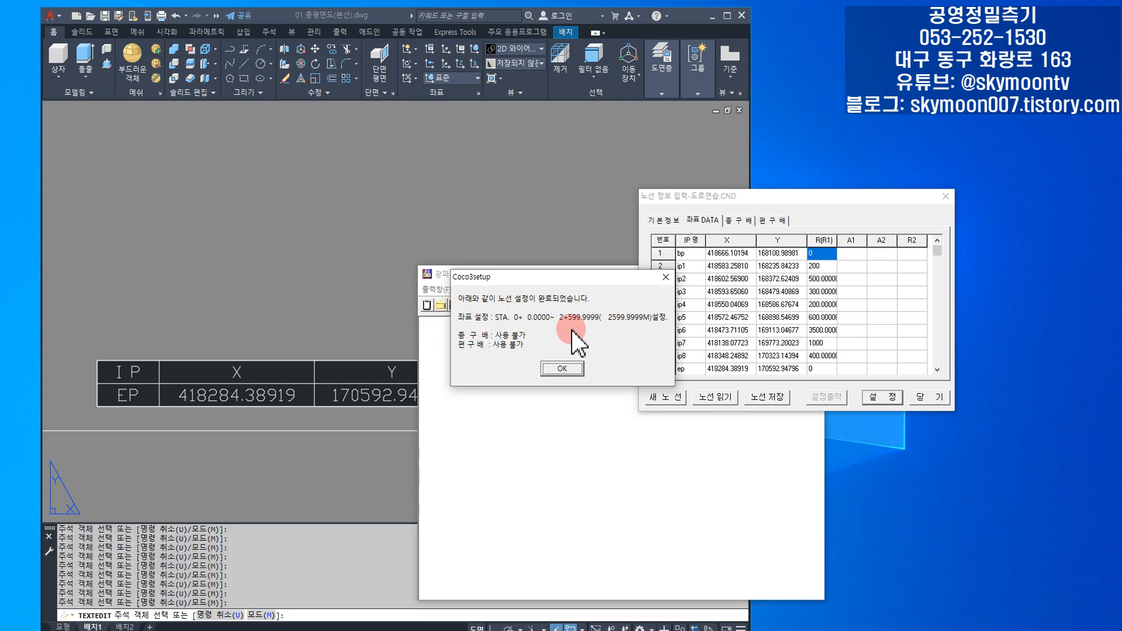
pyautogui.click(566, 367)
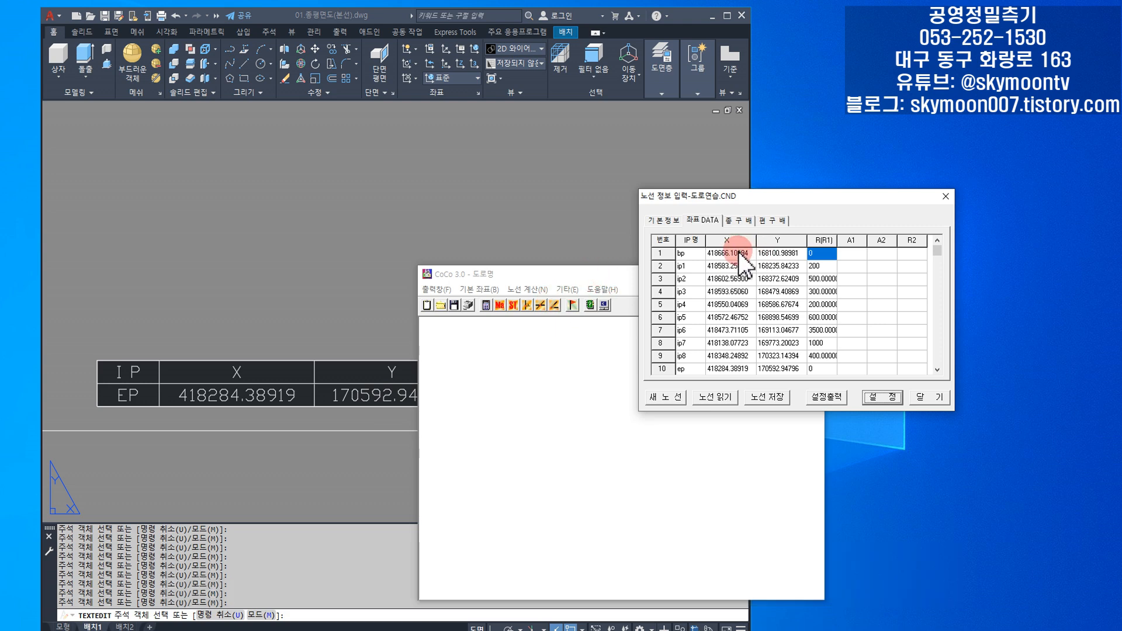
pyautogui.click(934, 392)
pyautogui.click(525, 289)
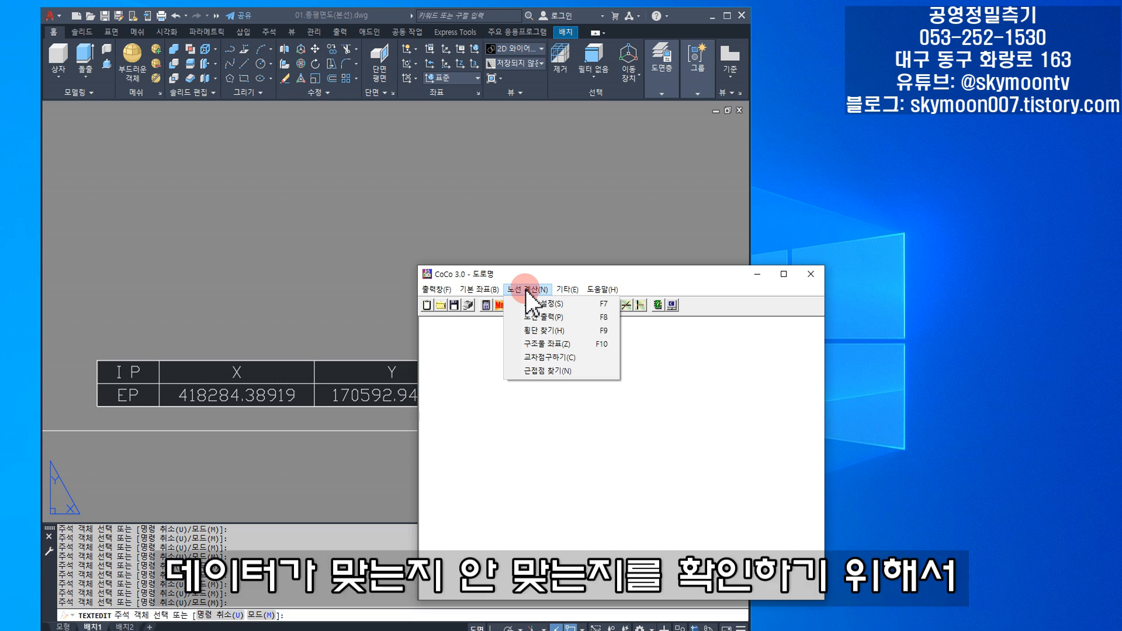
pyautogui.click(534, 317)
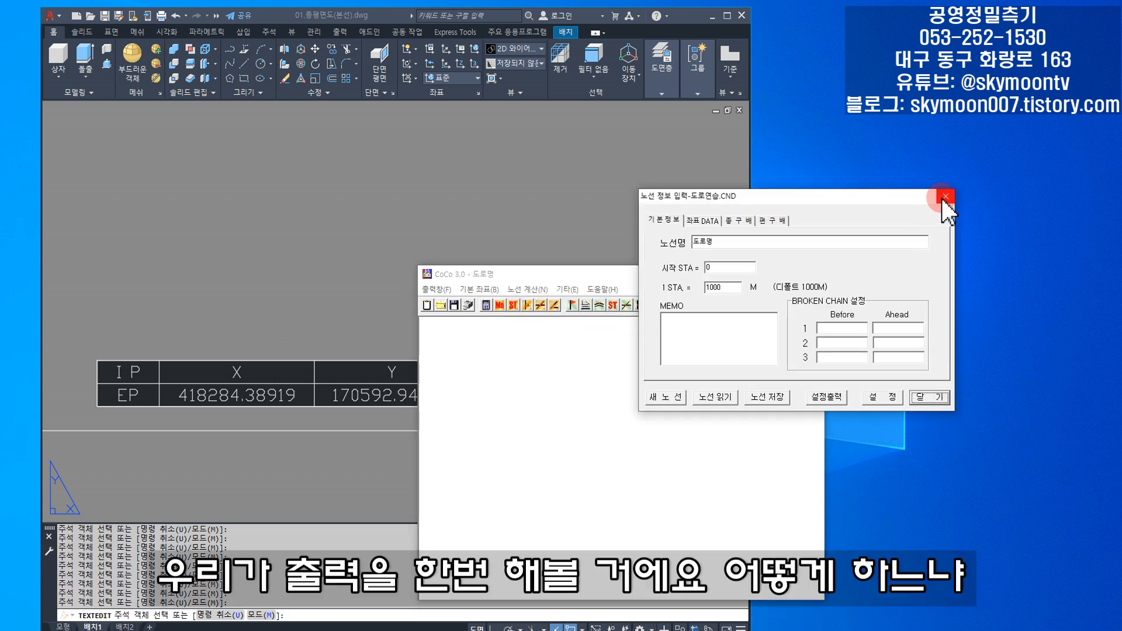
pyautogui.click(943, 196)
# - Open the route output (노선 출력) settings and set STEP to 5 and the start STA to 0
pyautogui.click(528, 290)
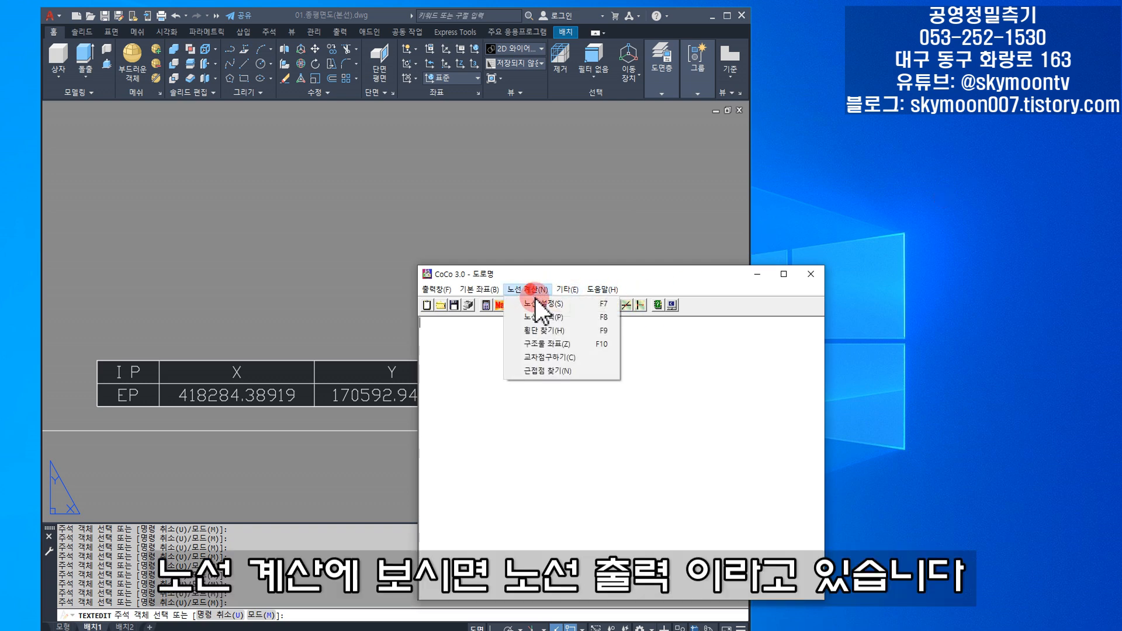
pyautogui.click(541, 314)
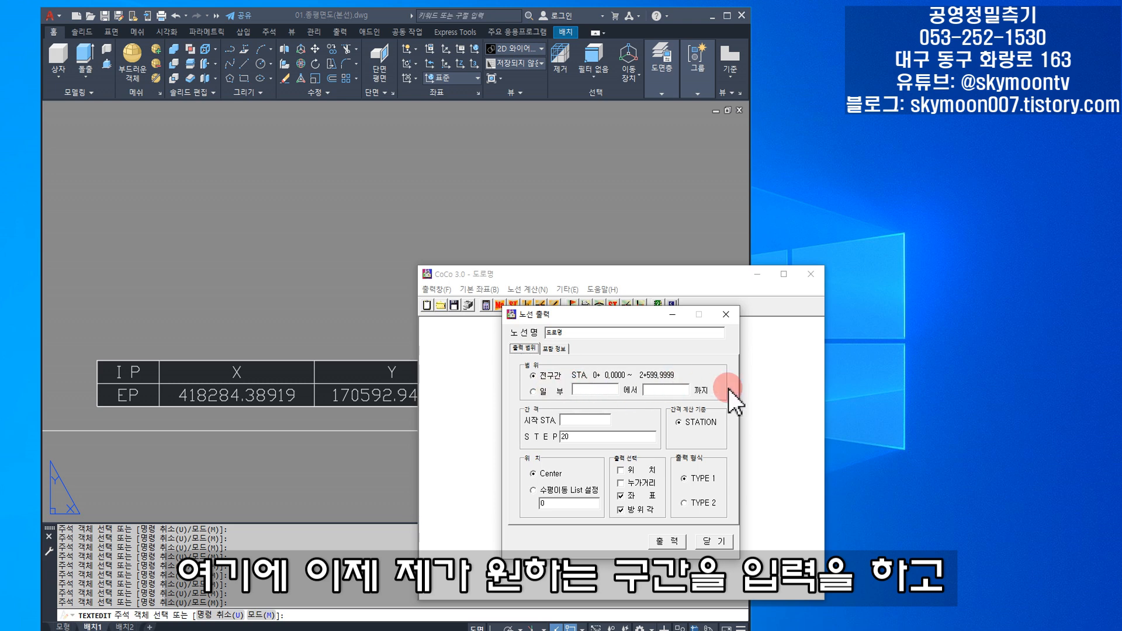
pyautogui.doubleClick(594, 440)
pyautogui.write('5')
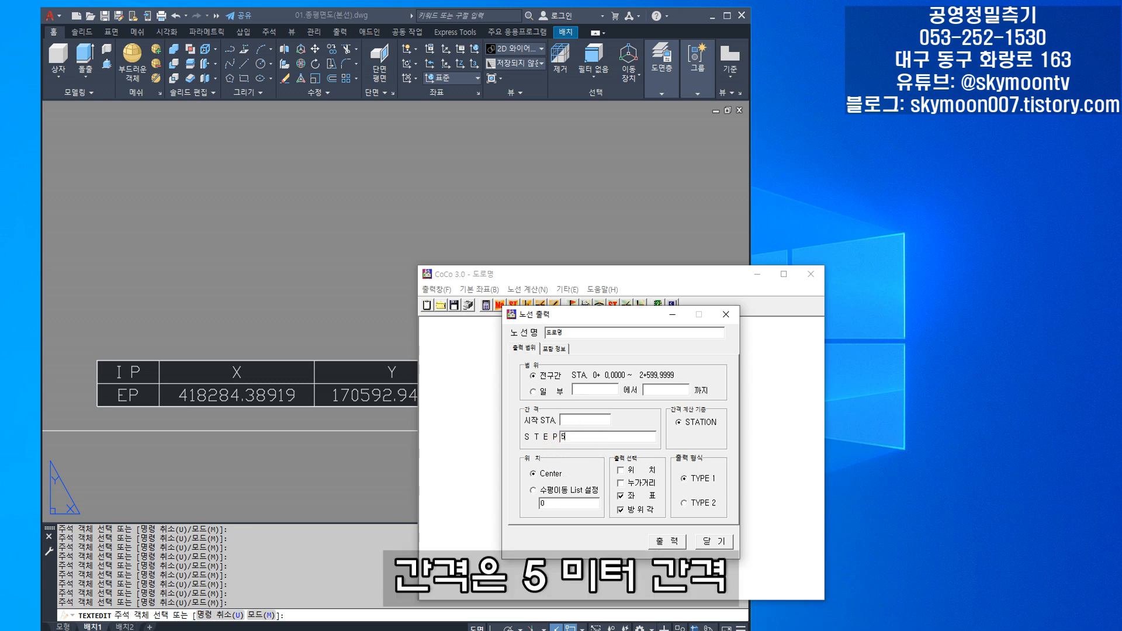
pyautogui.click(578, 421)
pyautogui.click(630, 438)
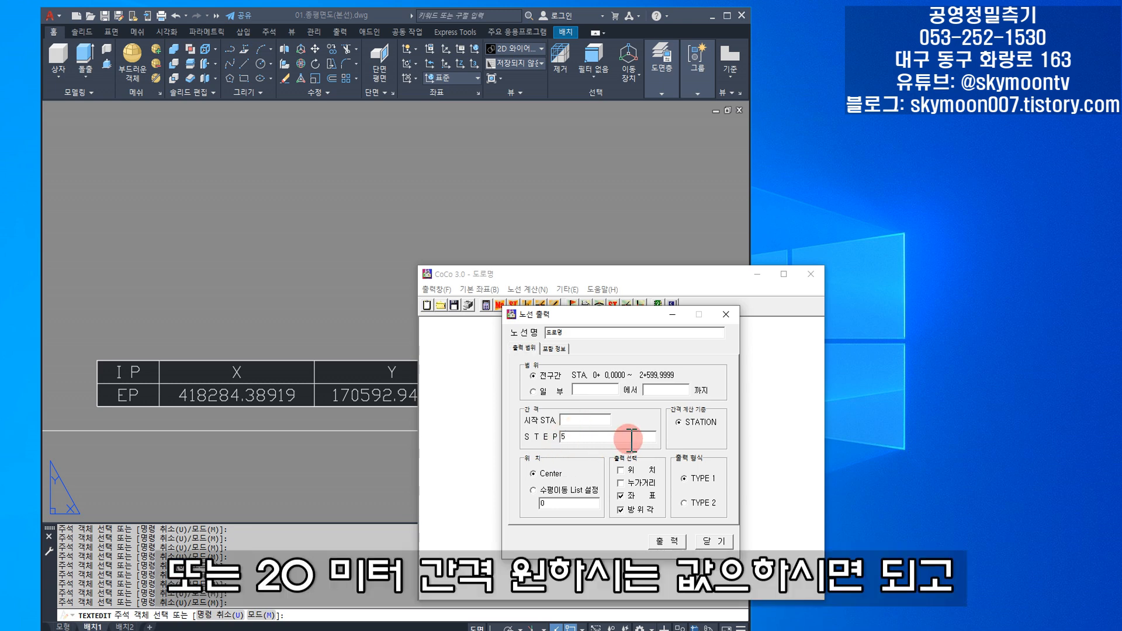
pyautogui.write('0')
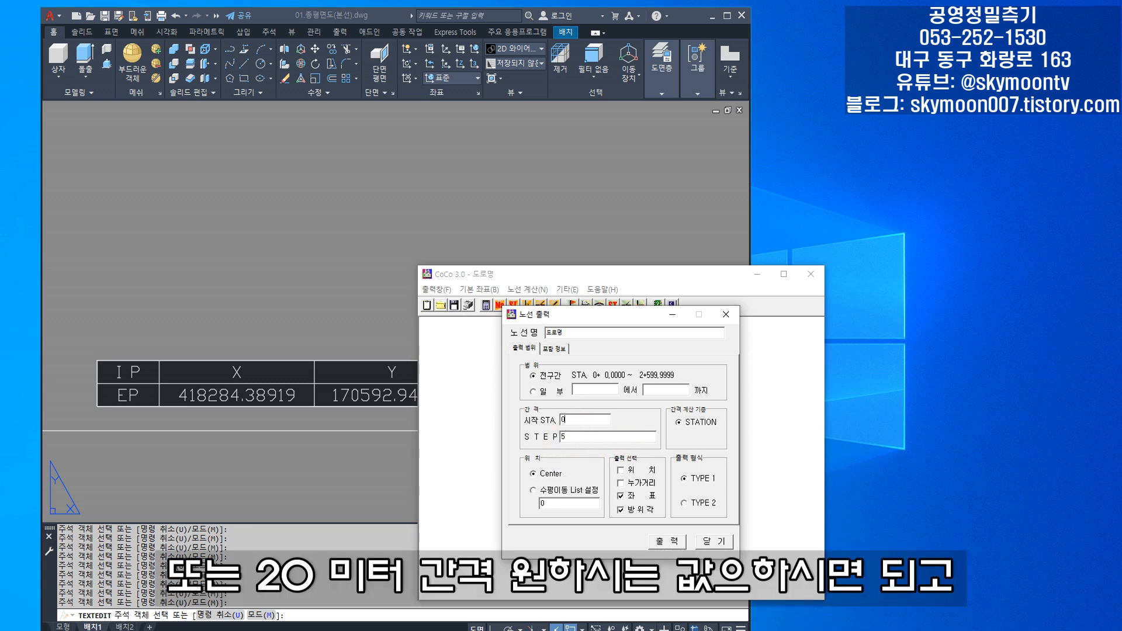
pyautogui.click(678, 445)
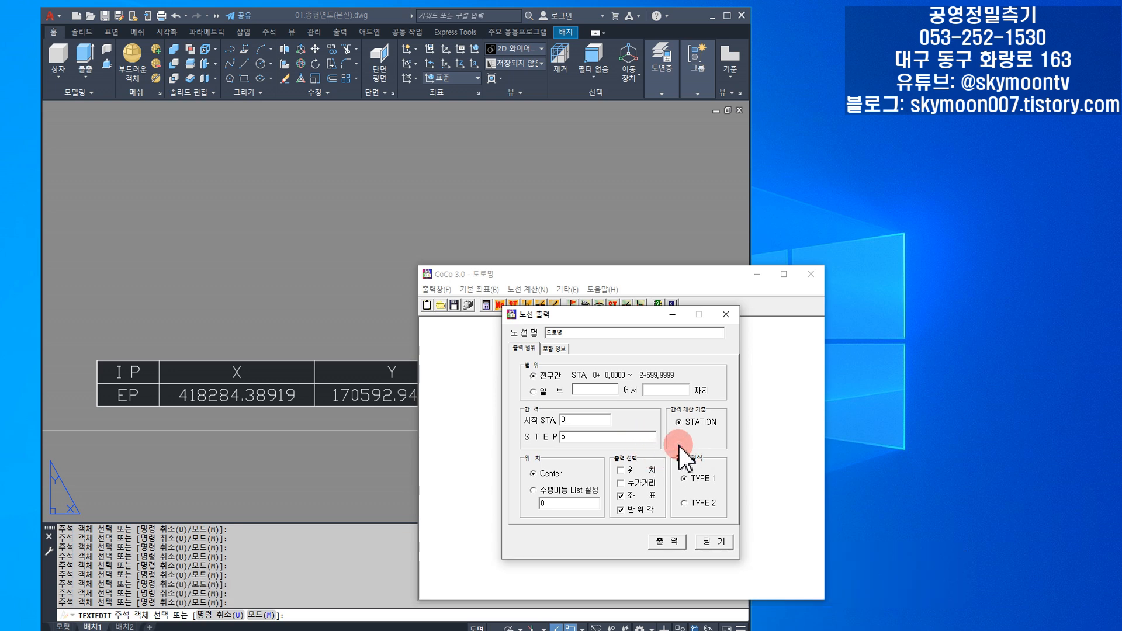
# - Keep the position at Center, include 위치 and 누가거리 in the output selection, and output the route
pyautogui.click(552, 488)
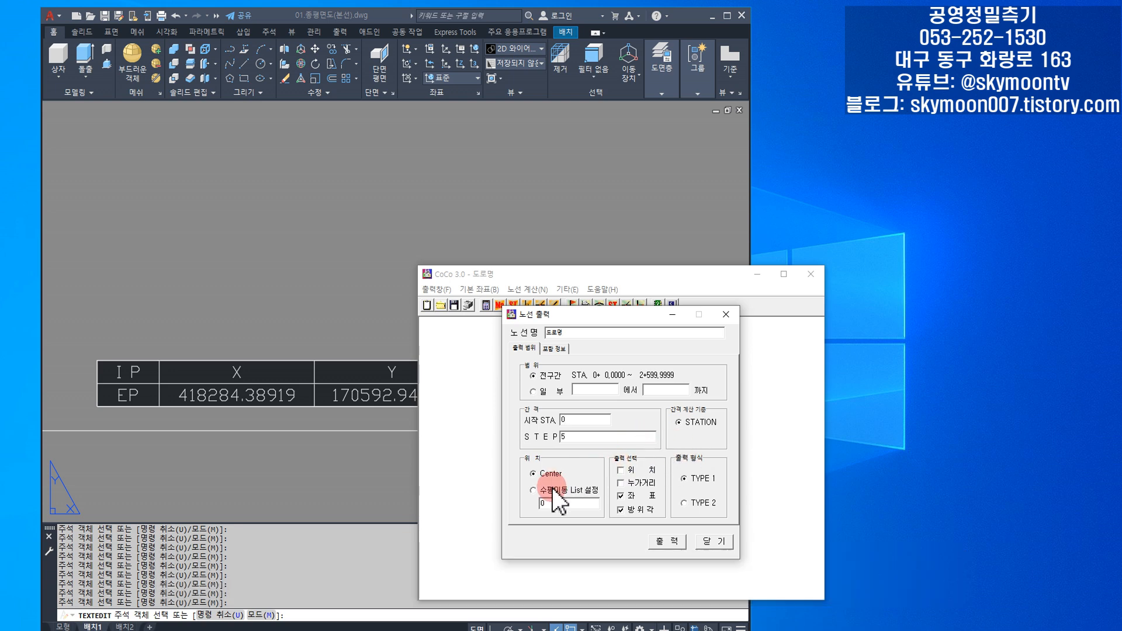
pyautogui.click(534, 491)
pyautogui.click(521, 480)
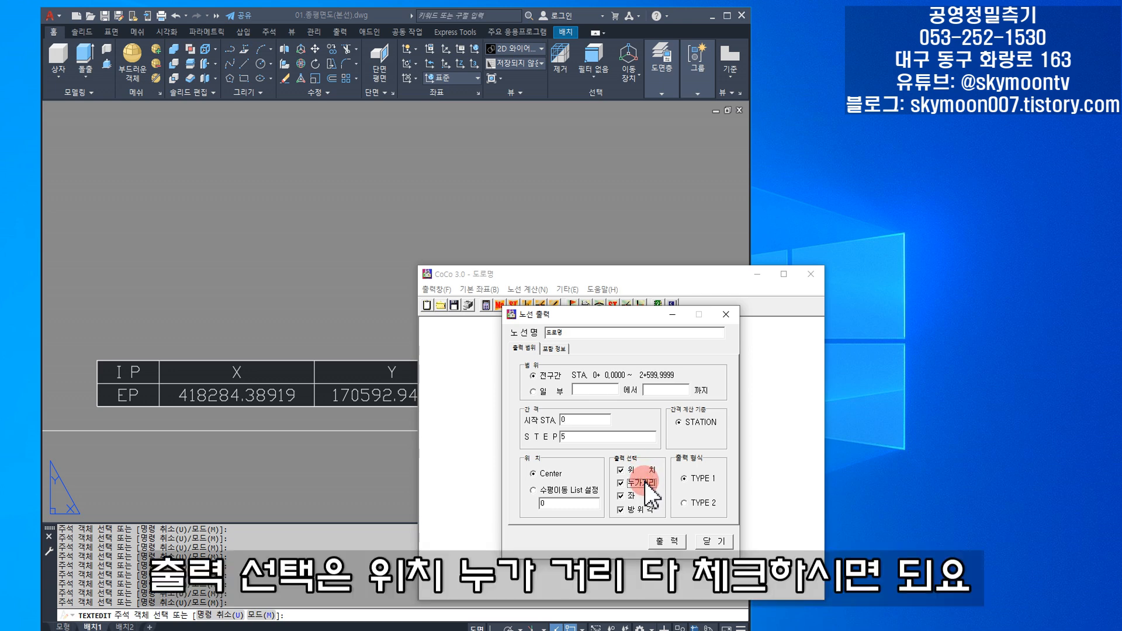
pyautogui.click(664, 542)
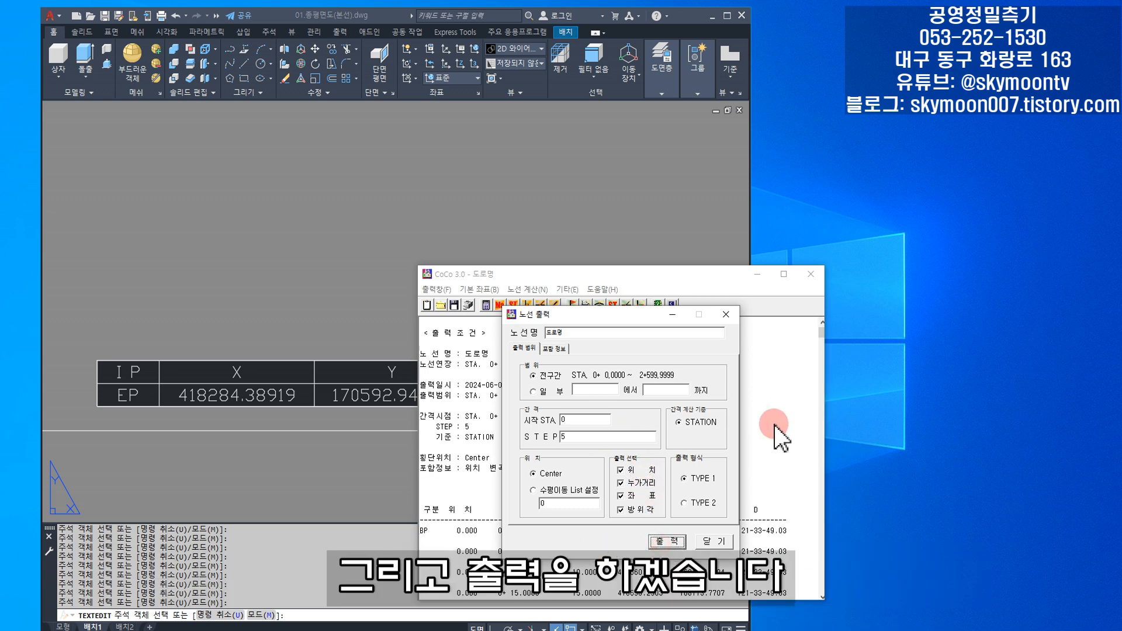
# - Examine the station coordinate output from BP through the BC and EC points to EP, for comparison with the alignment in the drawing
pyautogui.scroll(-1, 570, 465)
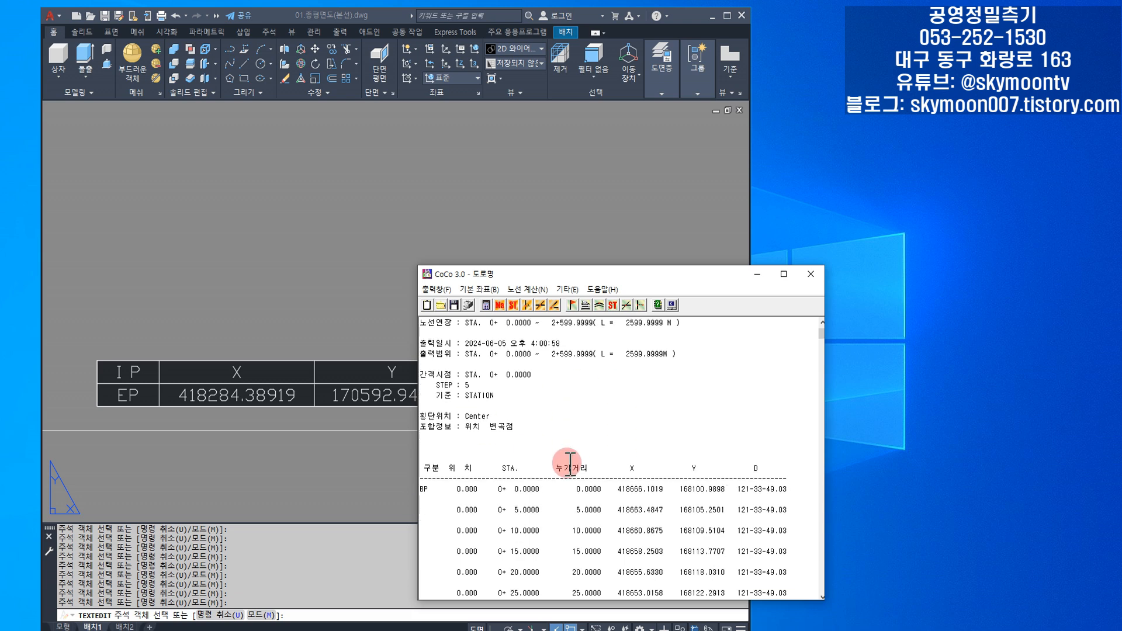
pyautogui.scroll(-12, 569, 464)
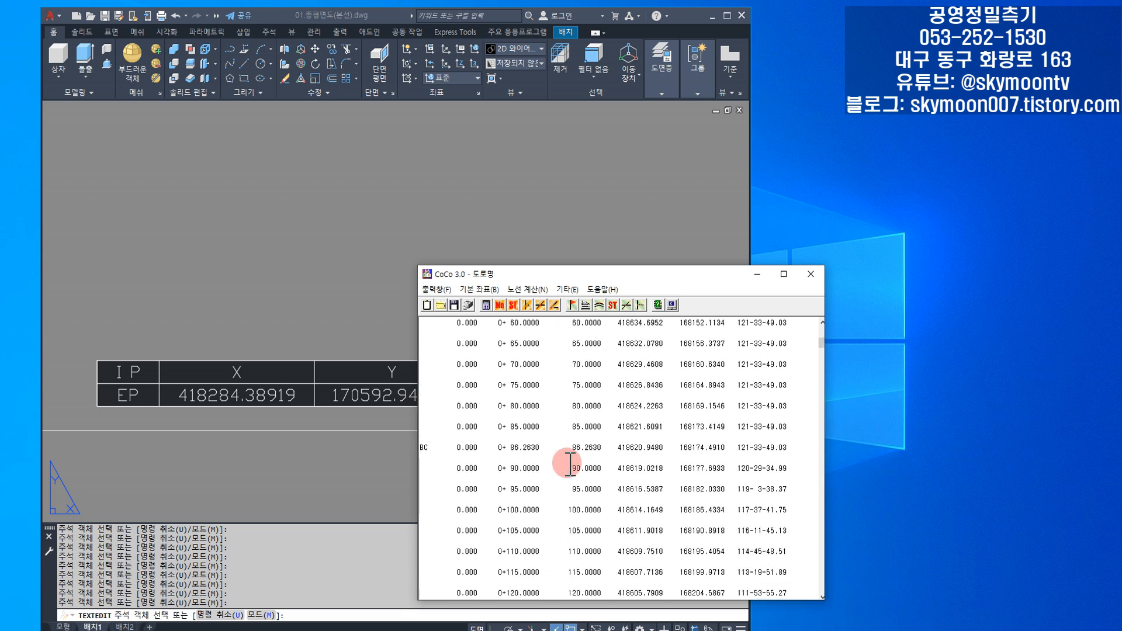
pyautogui.scroll(-7, 569, 464)
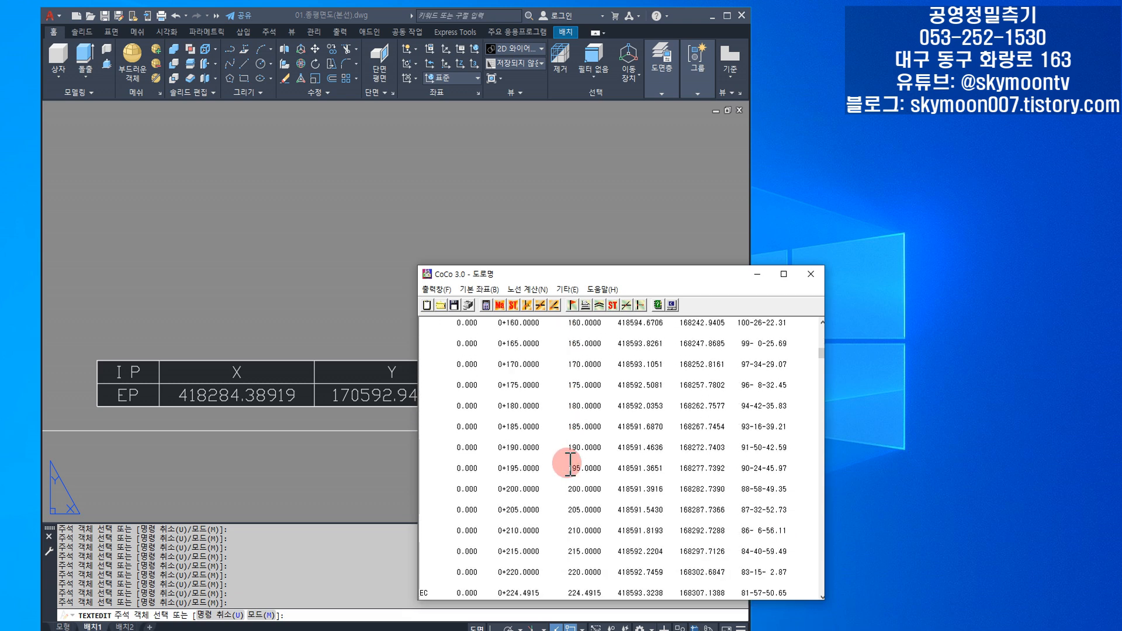
pyautogui.scroll(-10, 570, 464)
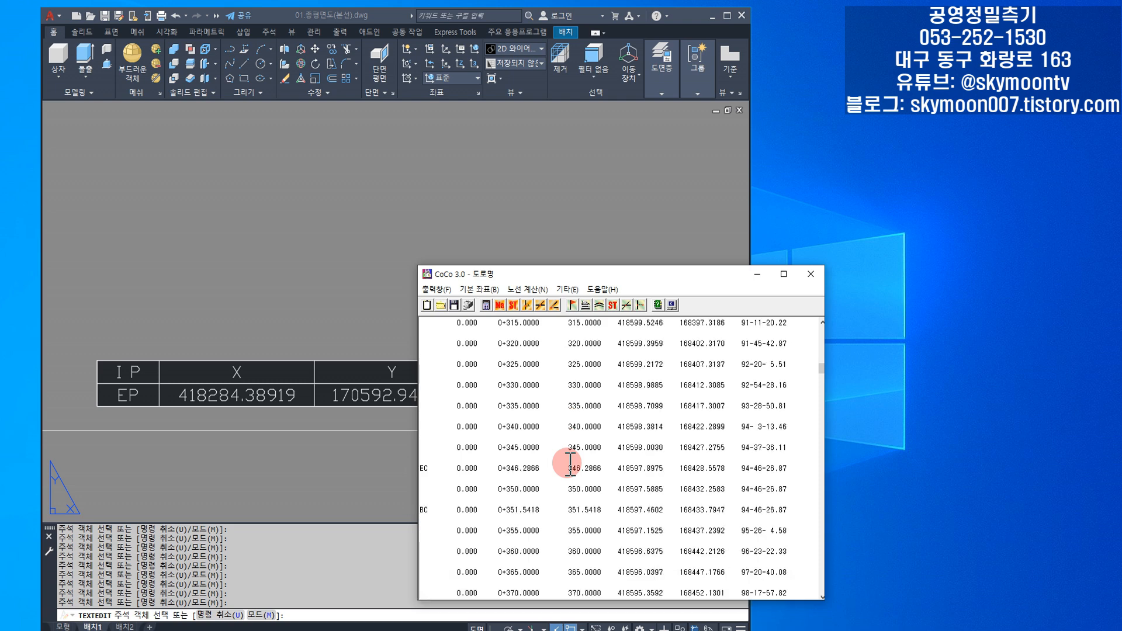
pyautogui.scroll(-5, 570, 464)
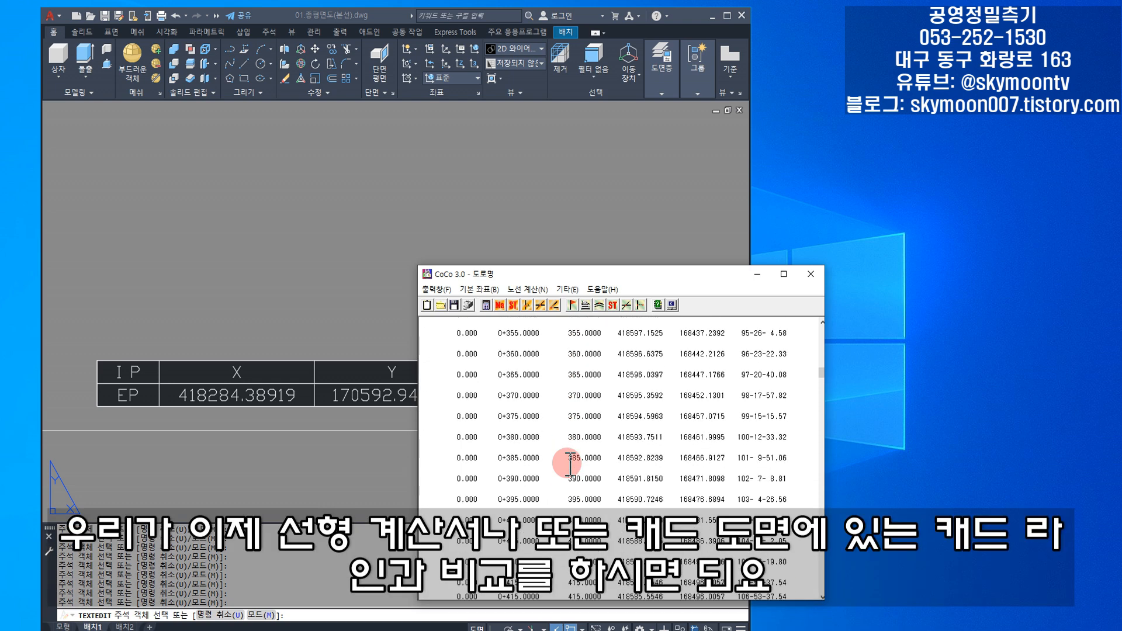
pyautogui.scroll(-10, 569, 465)
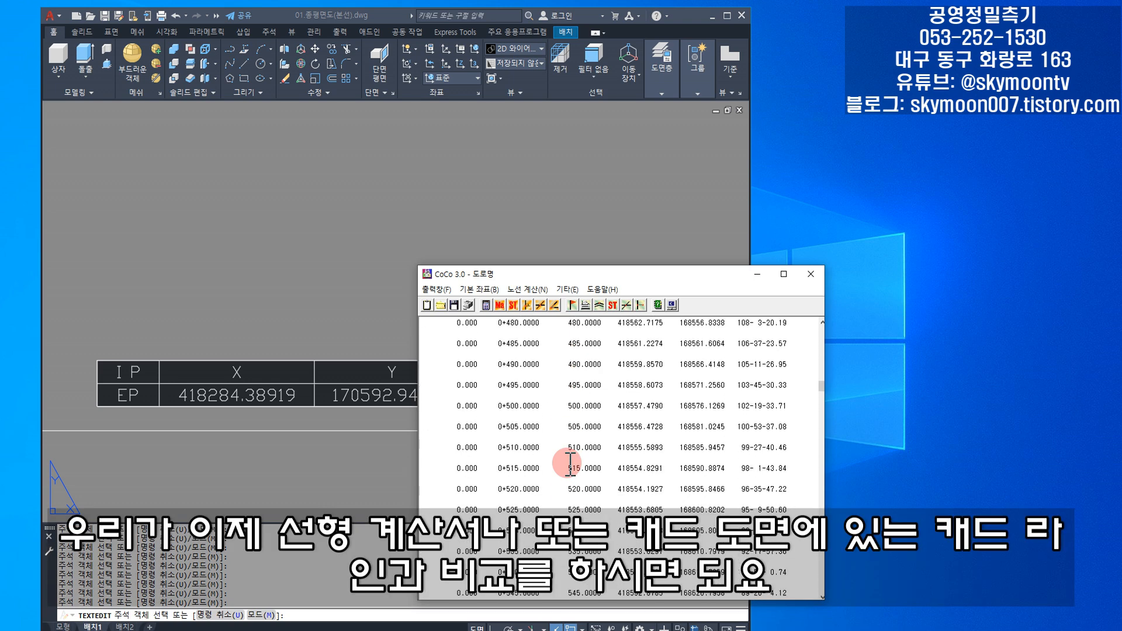
pyautogui.scroll(-10, 570, 464)
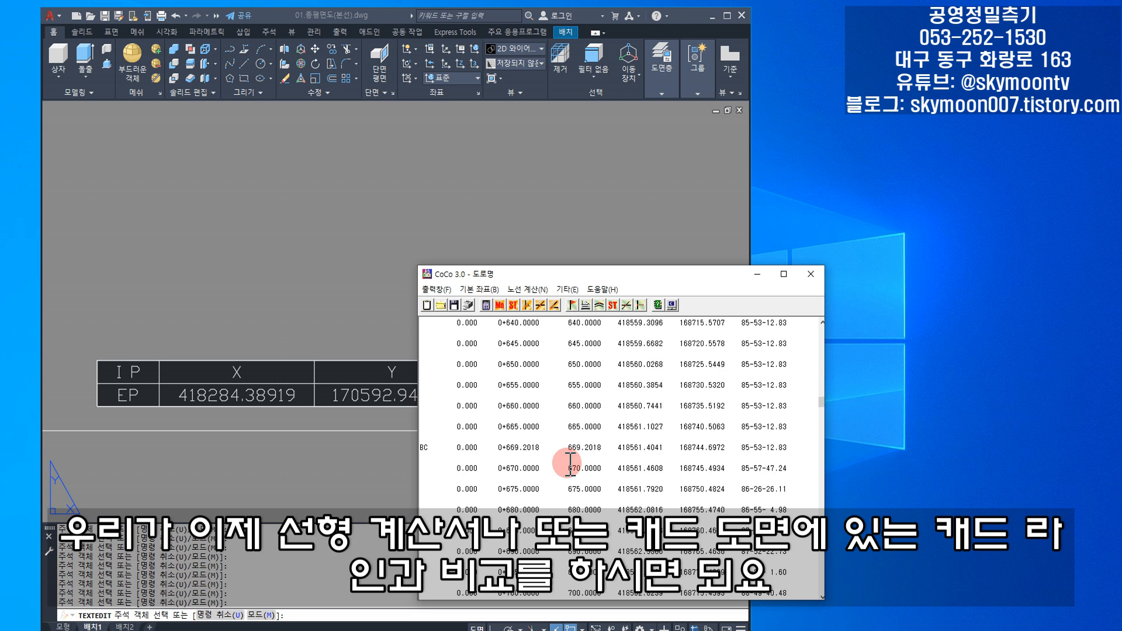
pyautogui.scroll(-3, 570, 464)
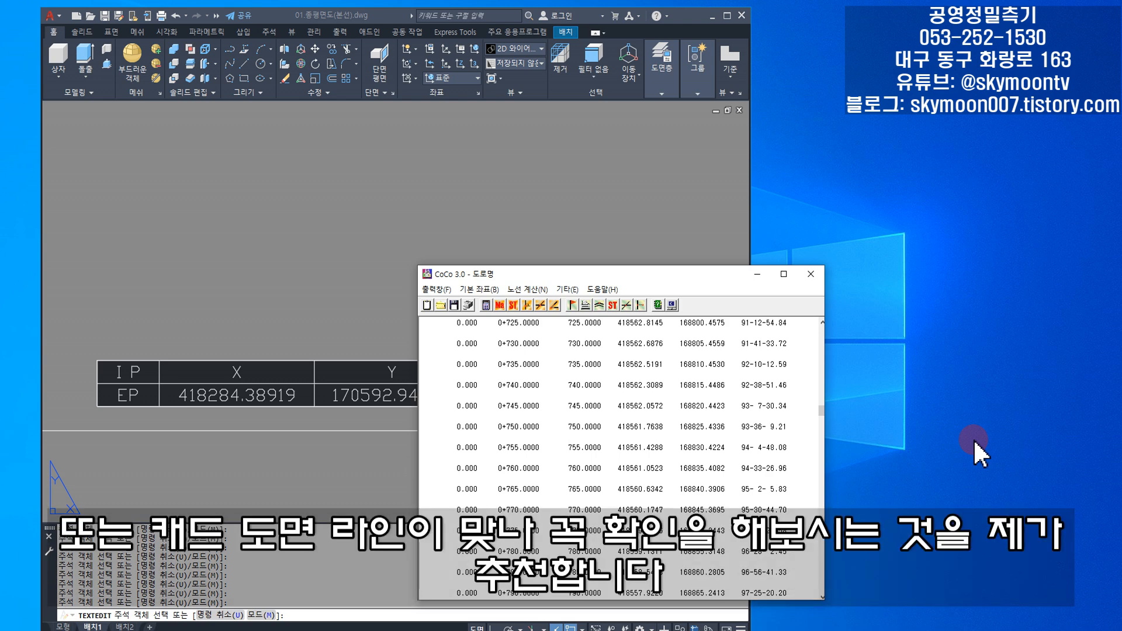
pyautogui.scroll(-10, 623, 513)
pyautogui.moveTo(820, 425); pyautogui.dragTo(824, 596)
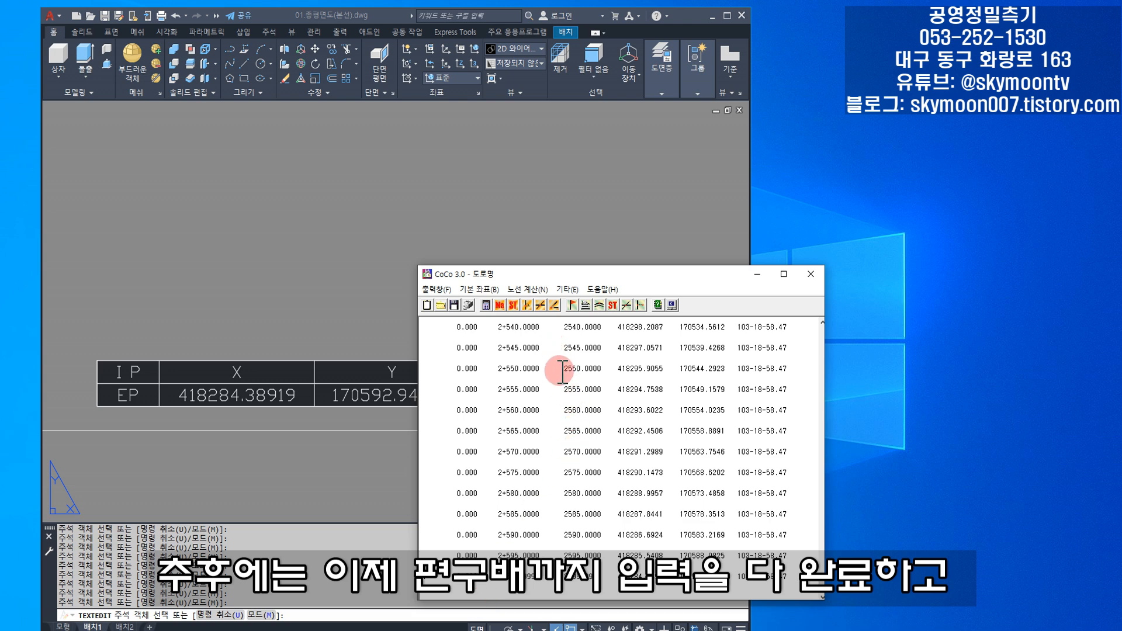
# - Look at the save options for the output listing, check the Text files format, and cancel without saving
pyautogui.click(538, 289)
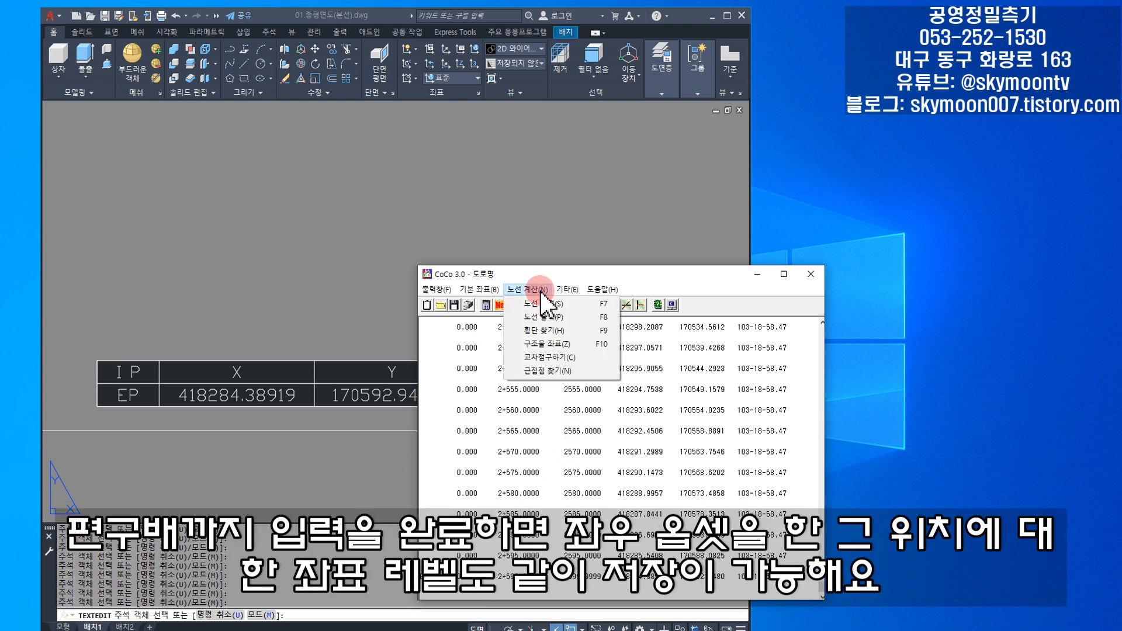
pyautogui.moveTo(566, 291)
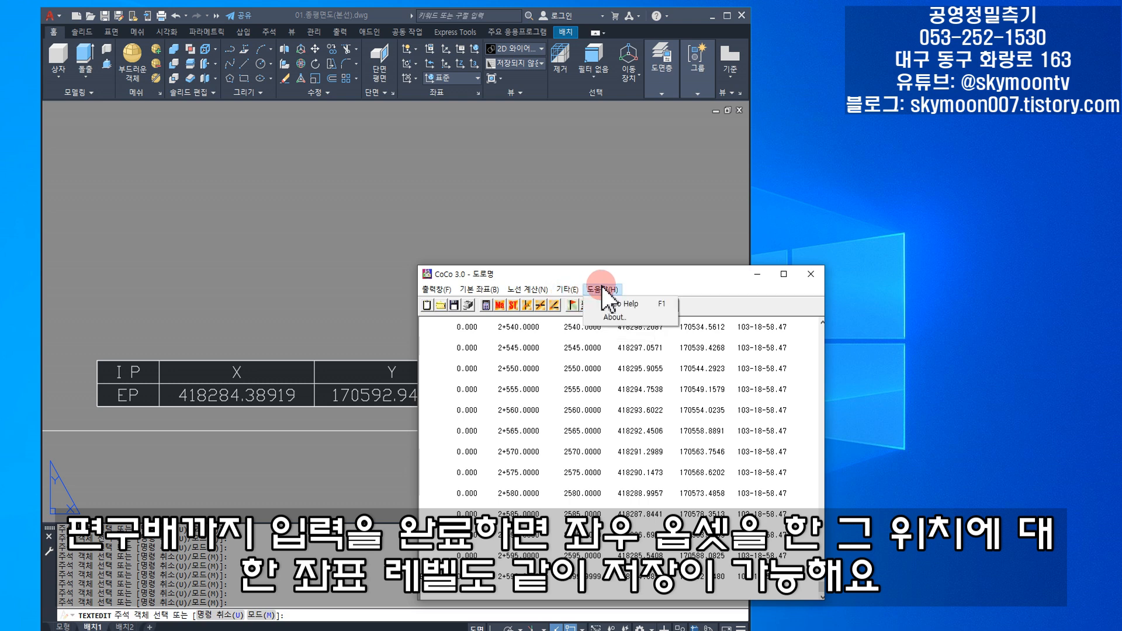
pyautogui.click(437, 289)
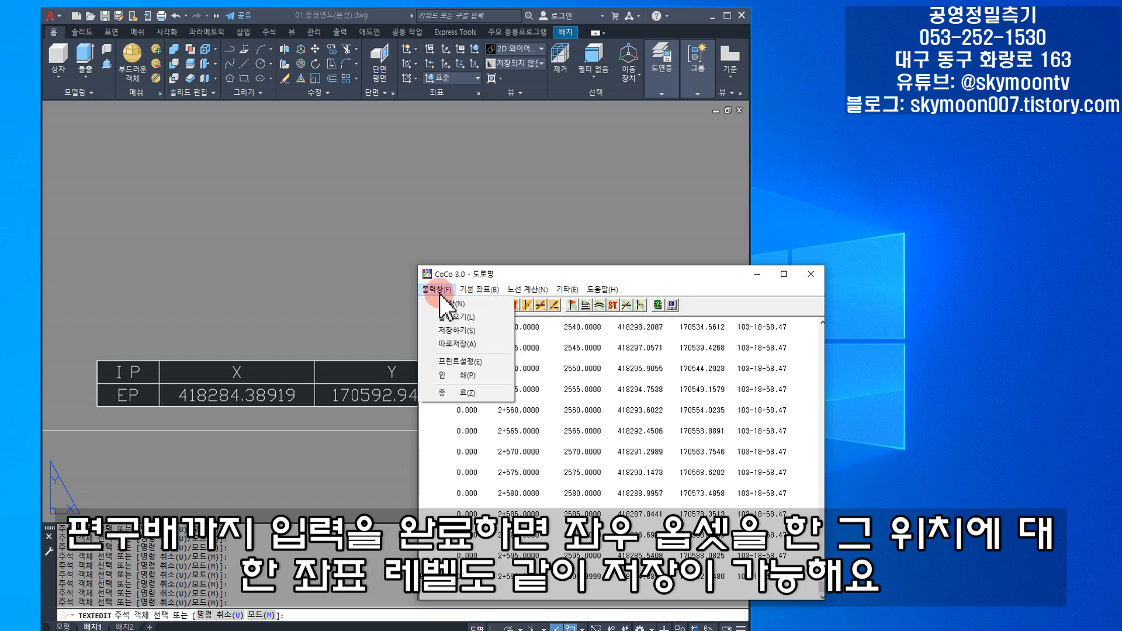
pyautogui.click(451, 329)
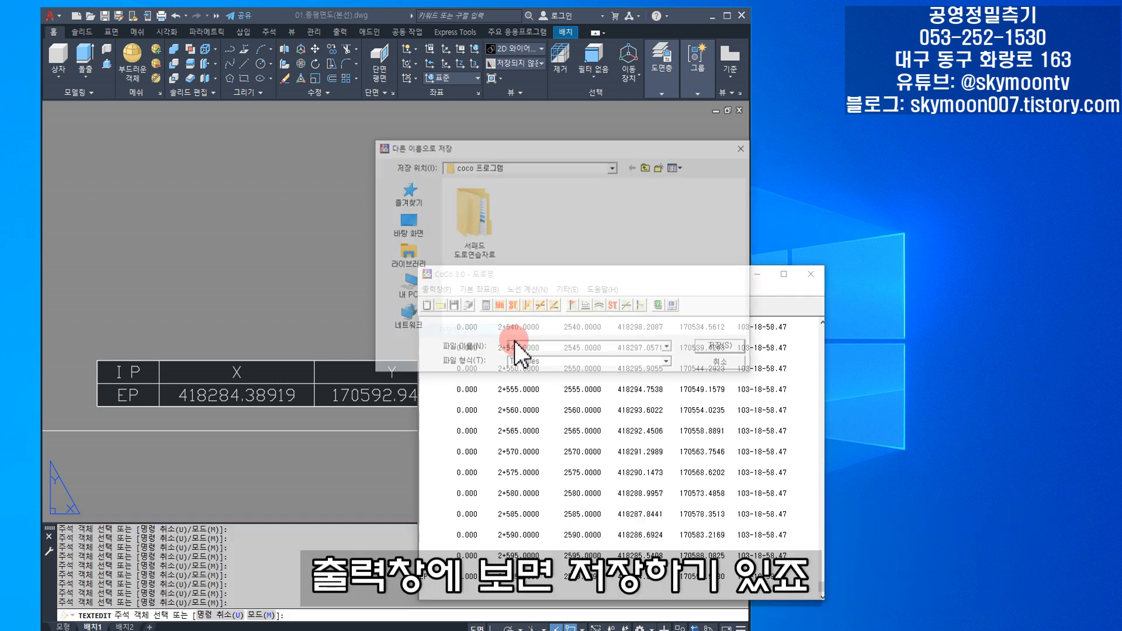
pyautogui.click(573, 359)
pyautogui.click(573, 360)
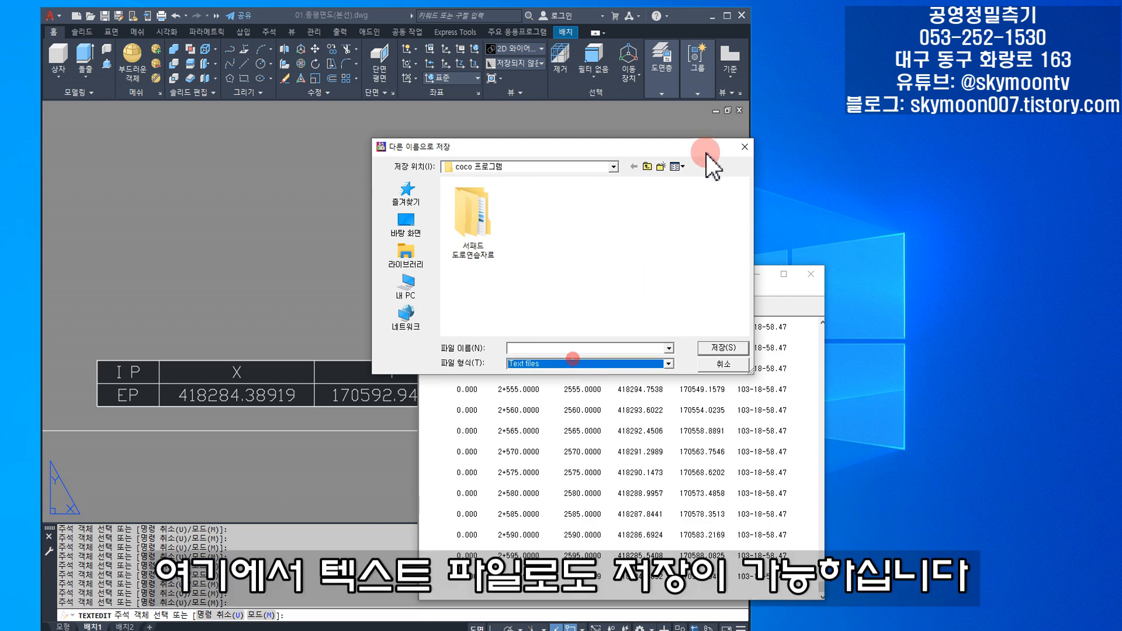
pyautogui.click(745, 147)
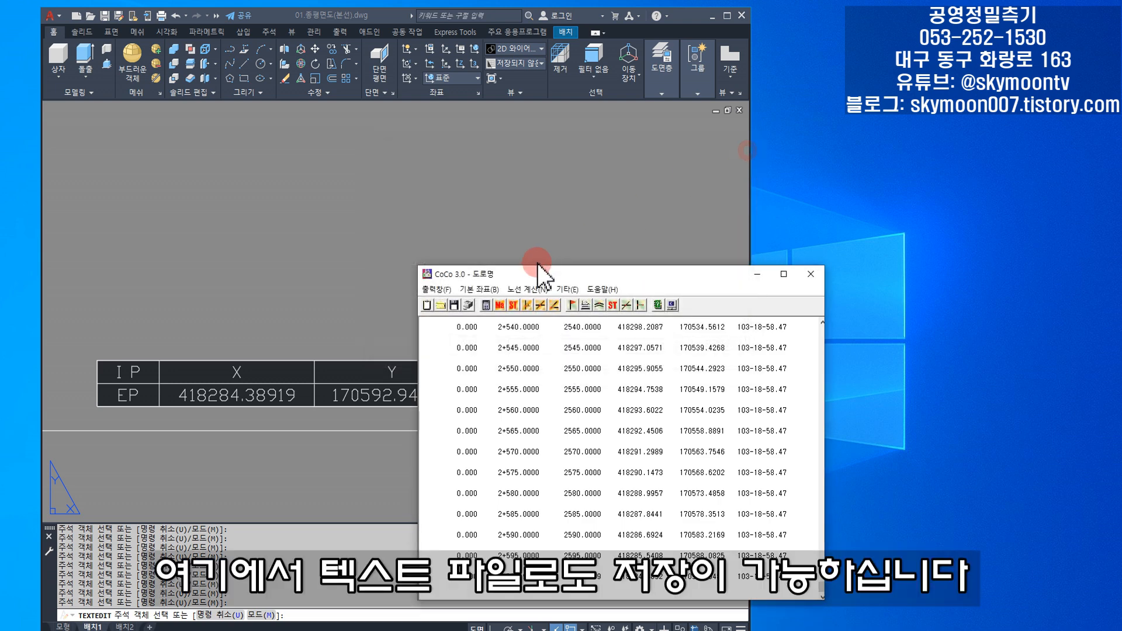
# - Close CoCo together with its route output listing
pyautogui.click(447, 288)
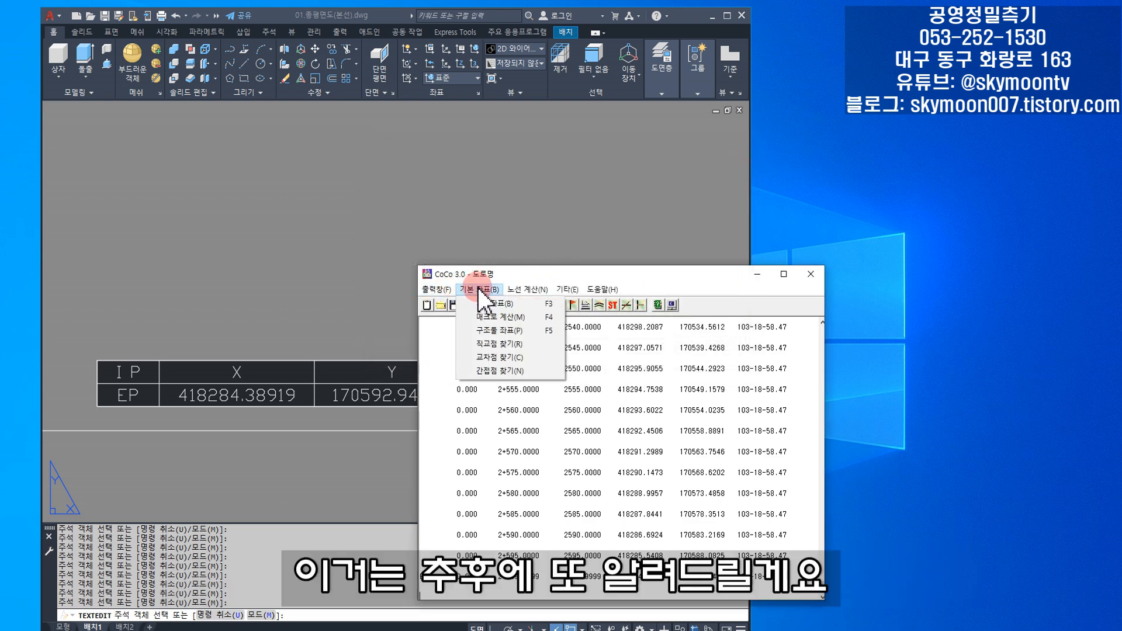
pyautogui.click(810, 274)
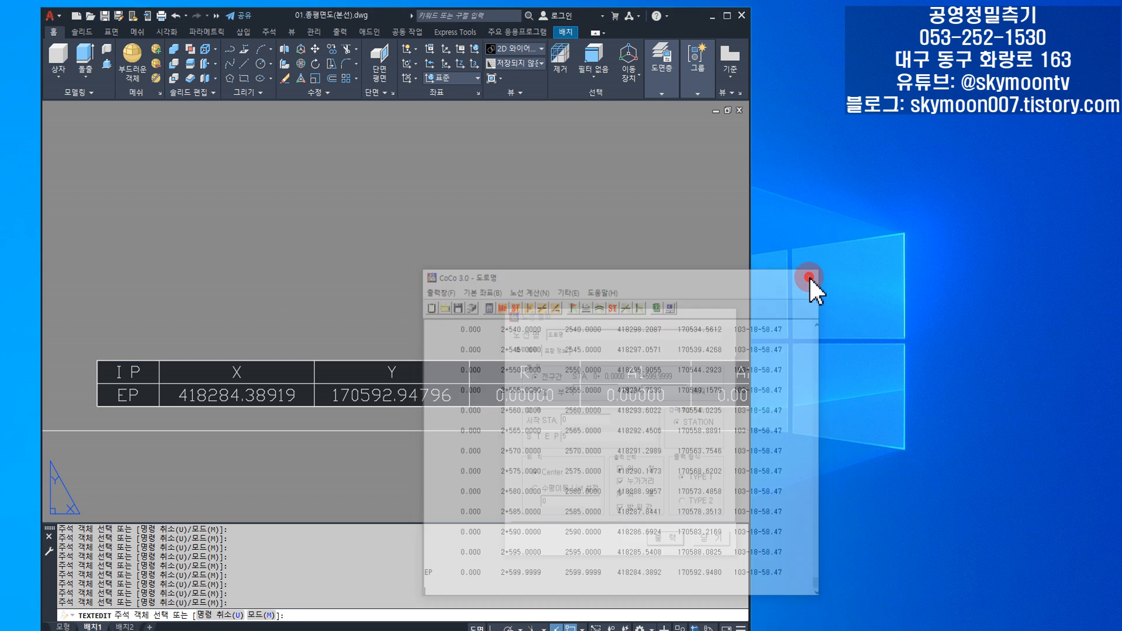